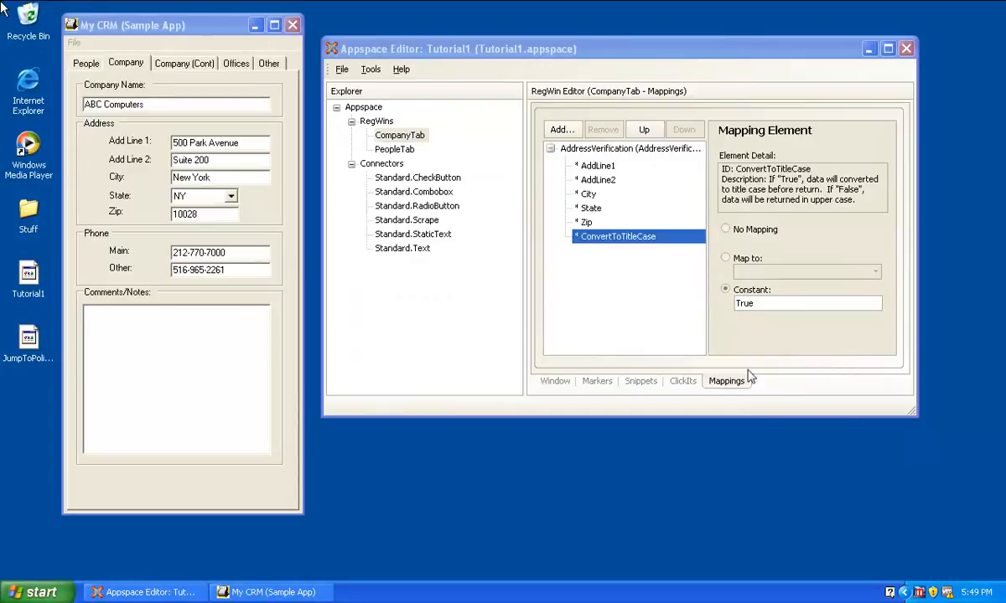
click(394, 150)
click(409, 137)
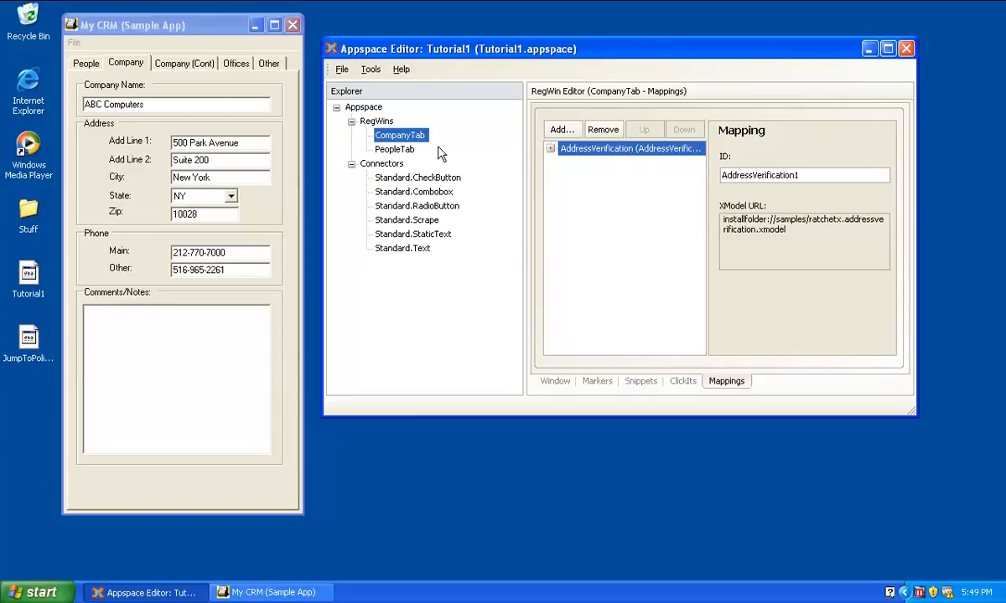
click(172, 27)
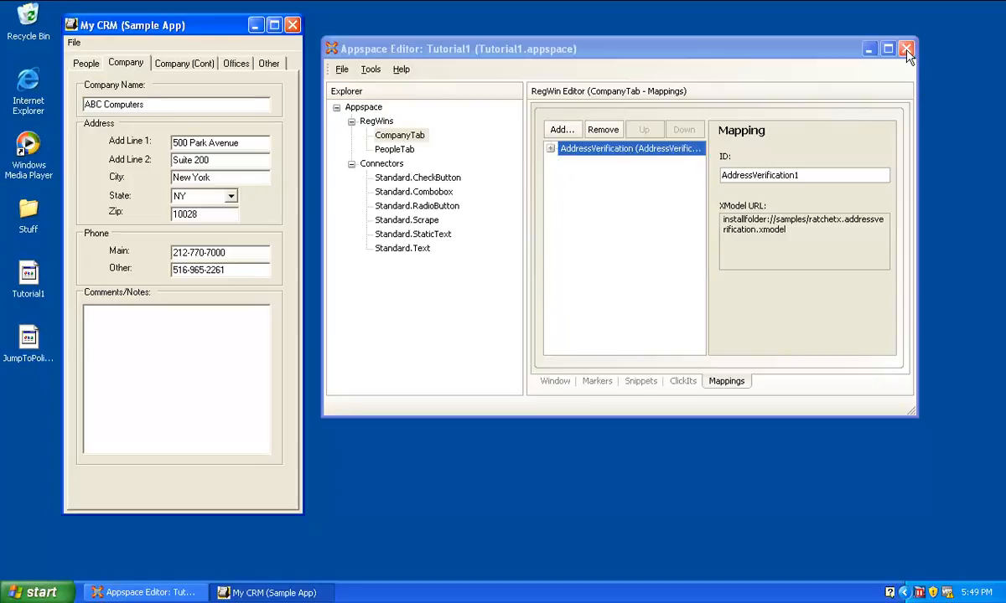
- Save the Tutorial1 appspace and close its editor without reloading the actions and appspaces
click(342, 68)
click(366, 126)
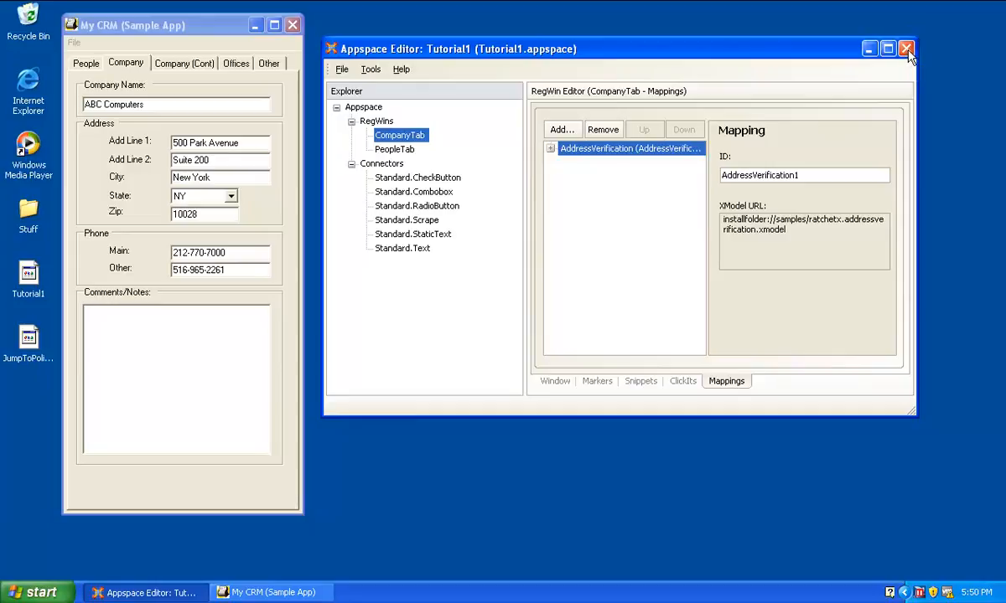
click(905, 50)
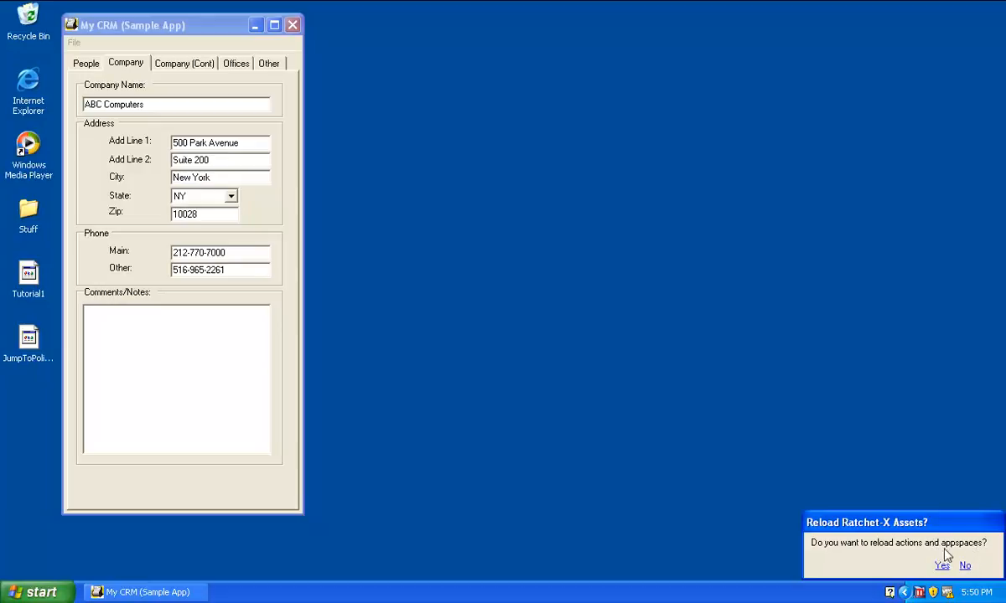
click(964, 566)
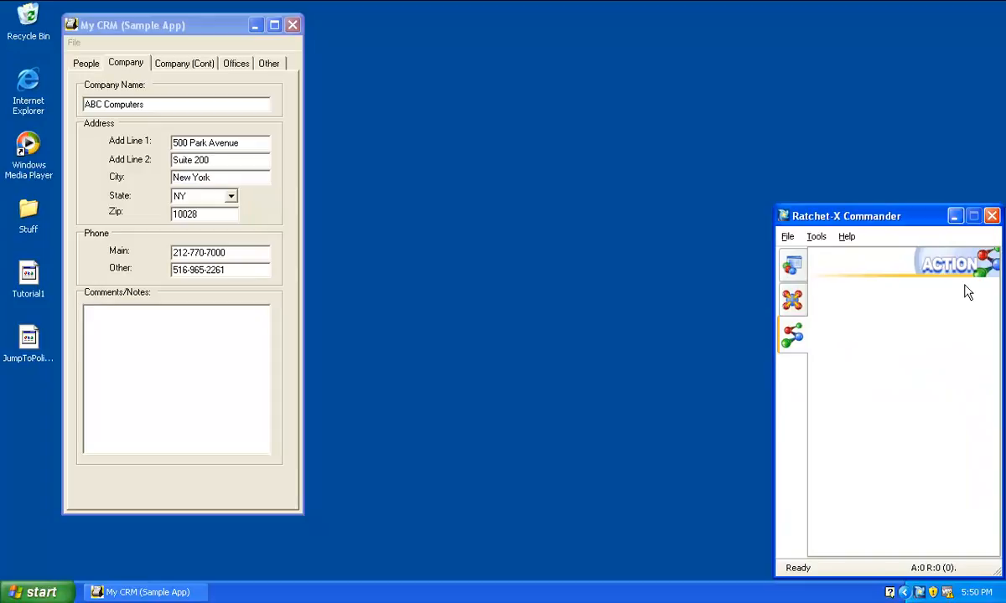
- In Ratchet-X Commander, add the Tutorial1.appspace file from the Desktop to the list of appspaces
click(794, 305)
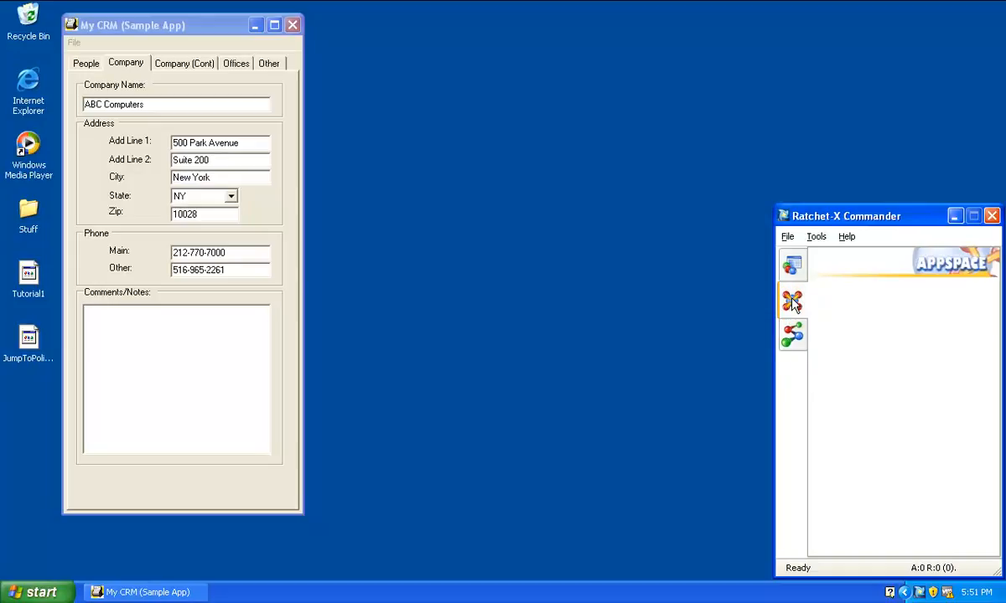
right_click(875, 317)
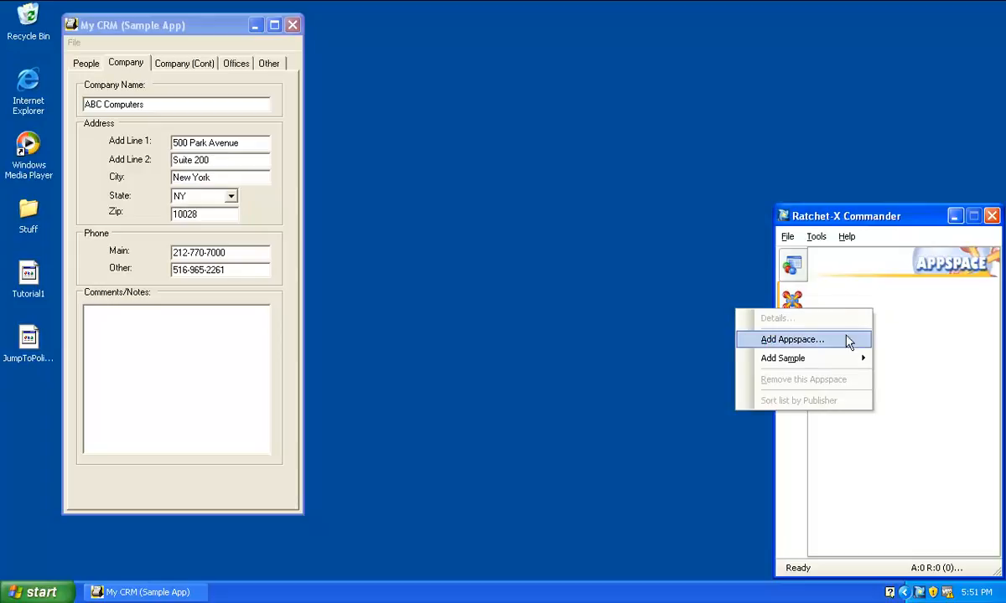
click(783, 343)
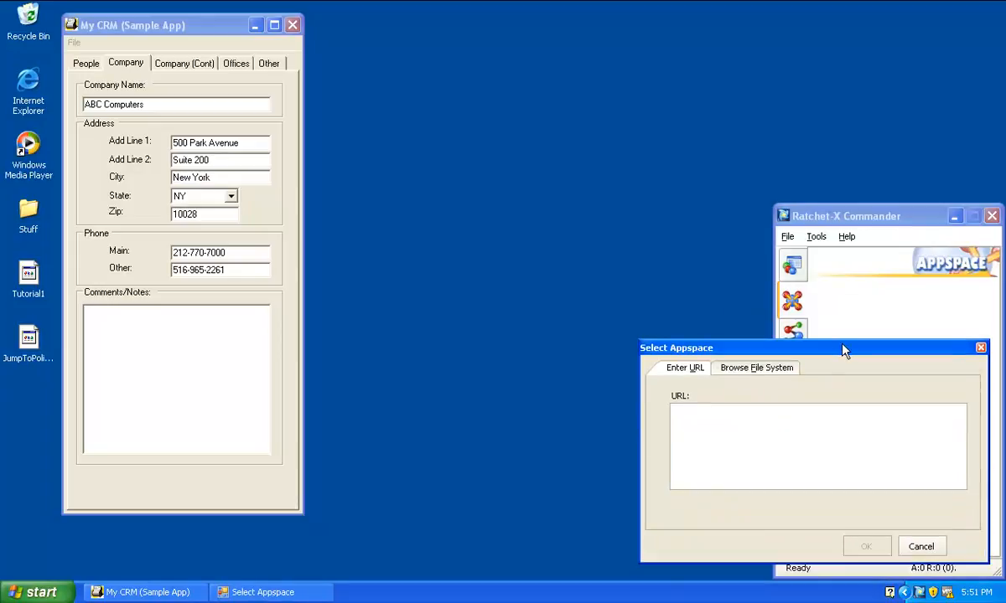
click(758, 369)
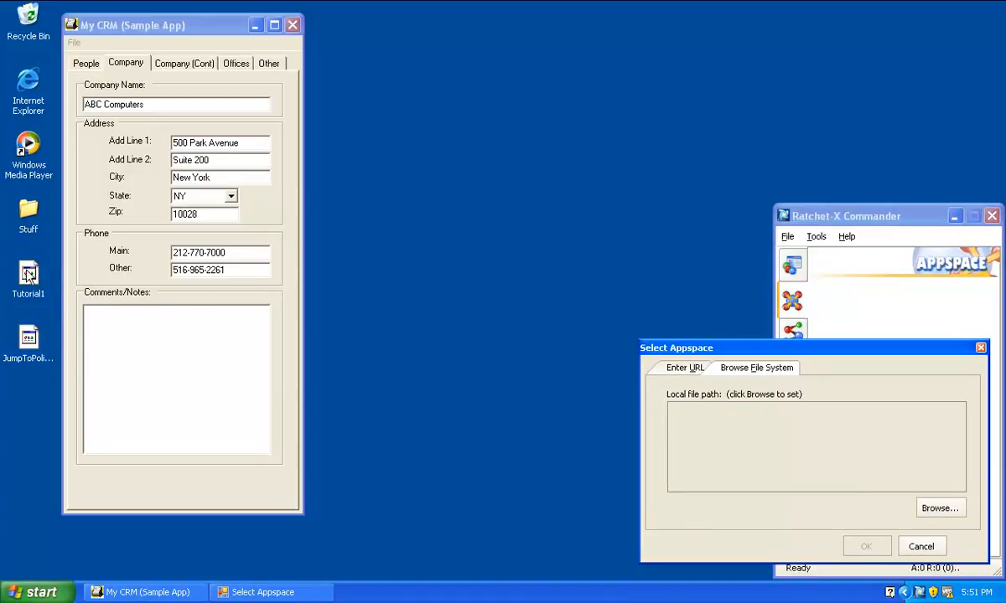
click(936, 511)
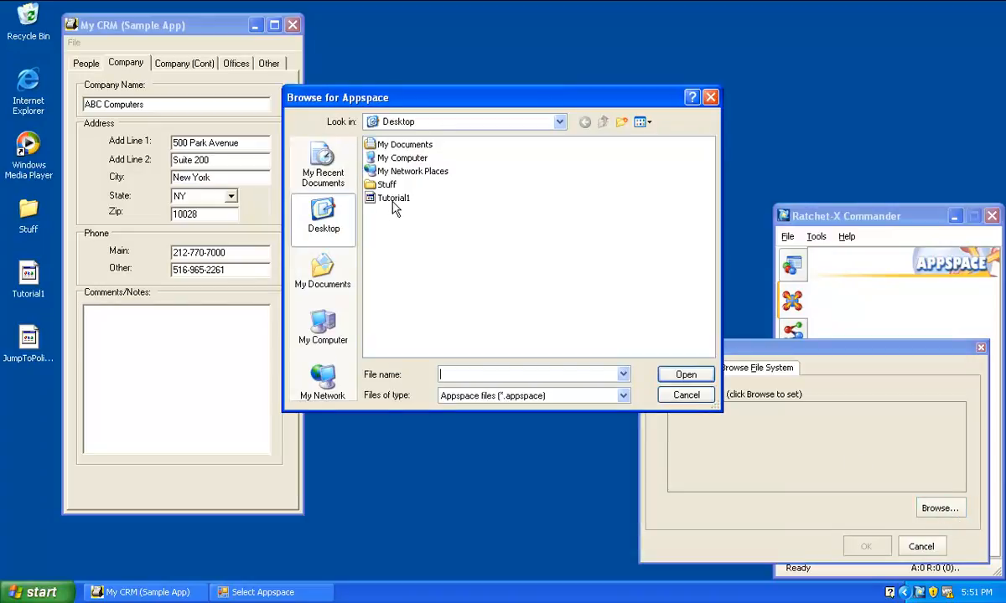
click(391, 201)
double_click(378, 200)
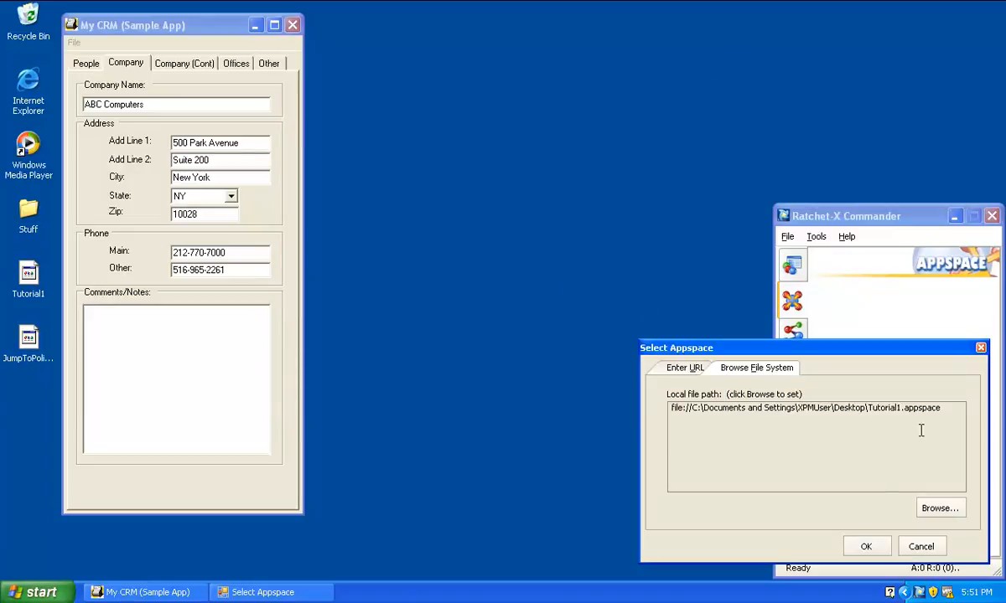
click(868, 547)
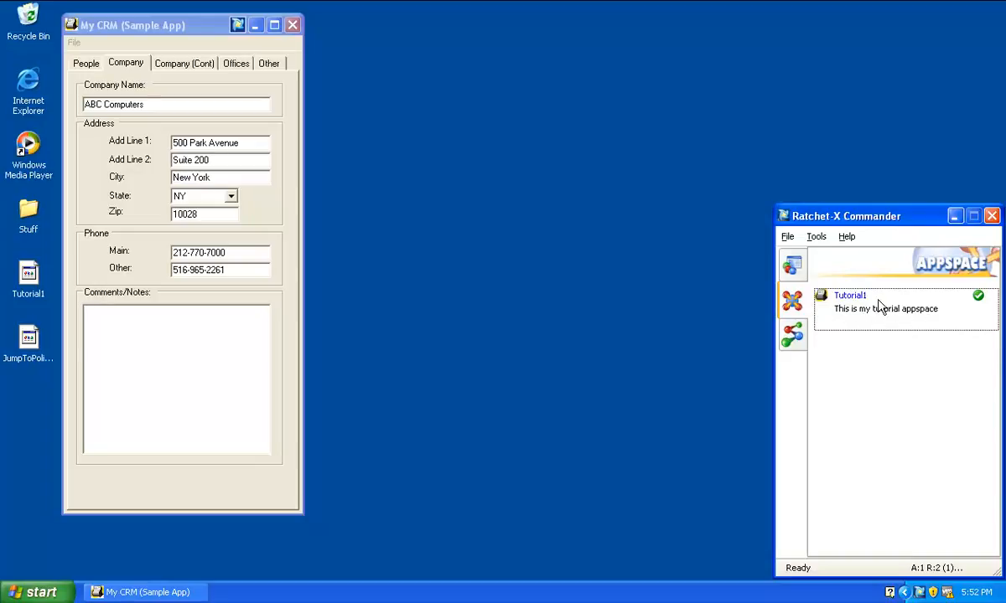
- View the details of the Tutorial1 appspace, including its RegWins and mappings, and close them
right_click(878, 302)
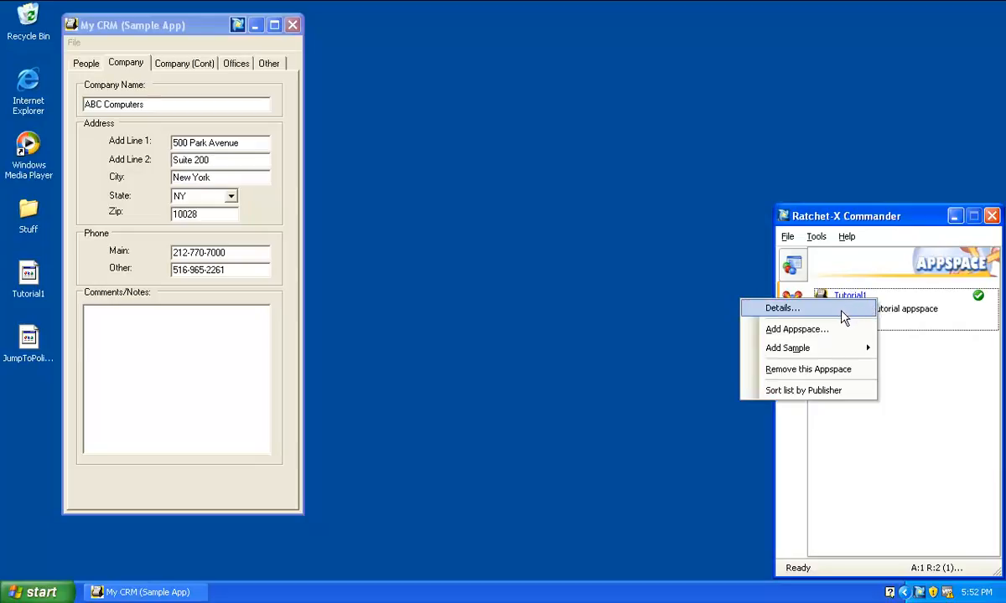
click(840, 315)
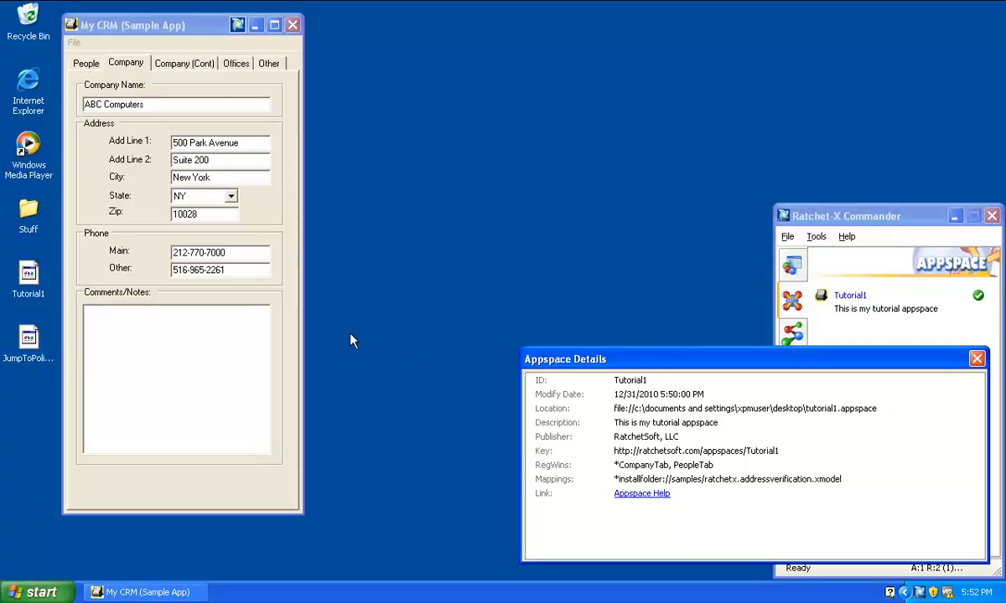
click(976, 359)
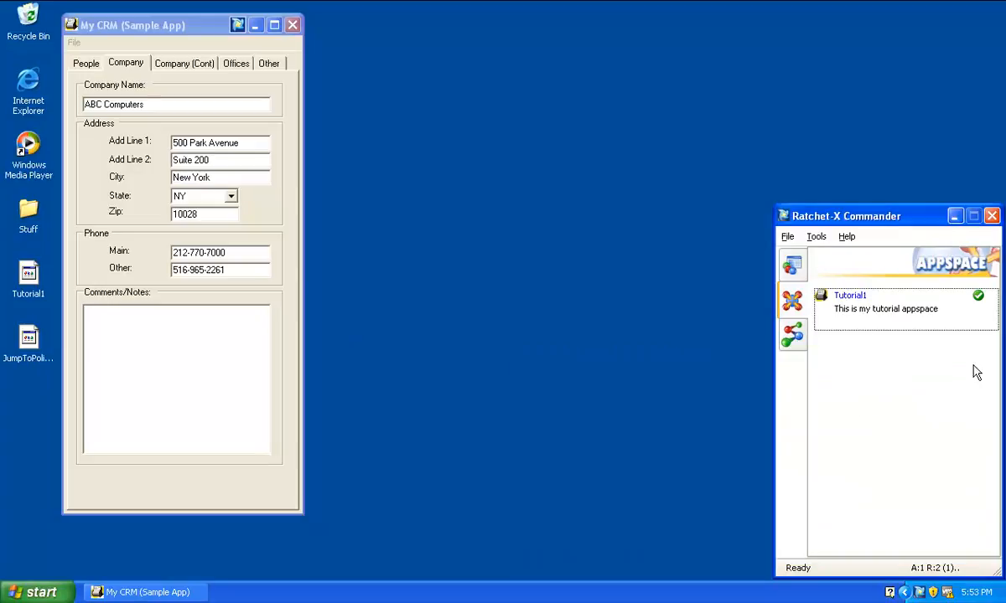
- Check the Ratchet-X Magic Button's choice list on the My CRM window for available actions
click(190, 34)
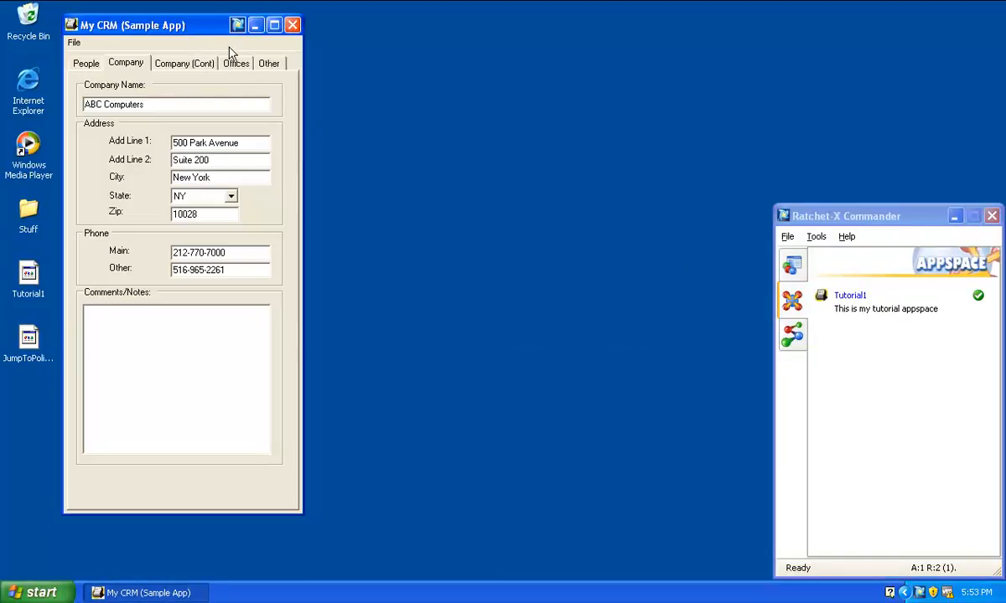
mouse_move(238, 27)
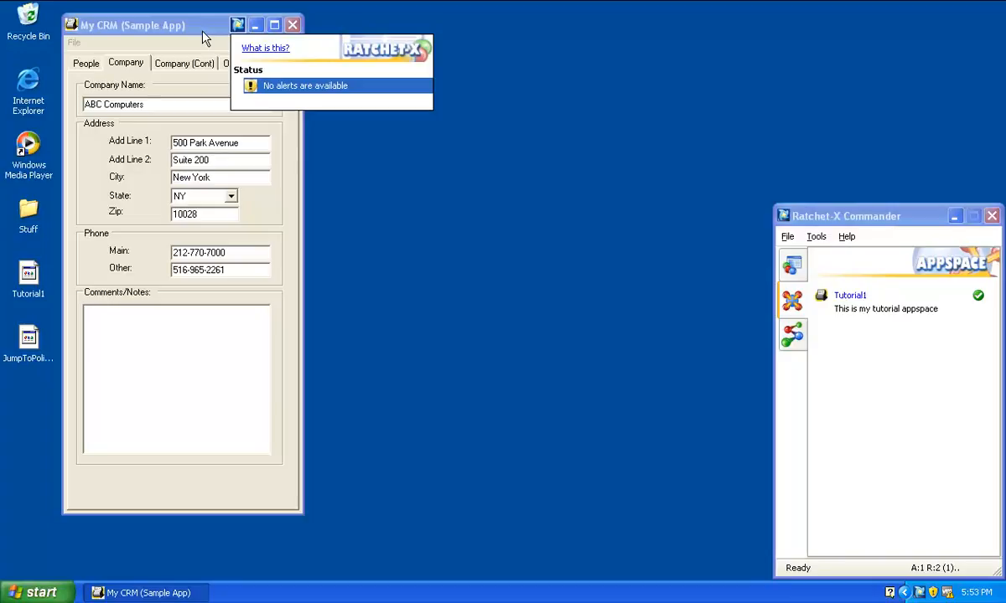
click(863, 355)
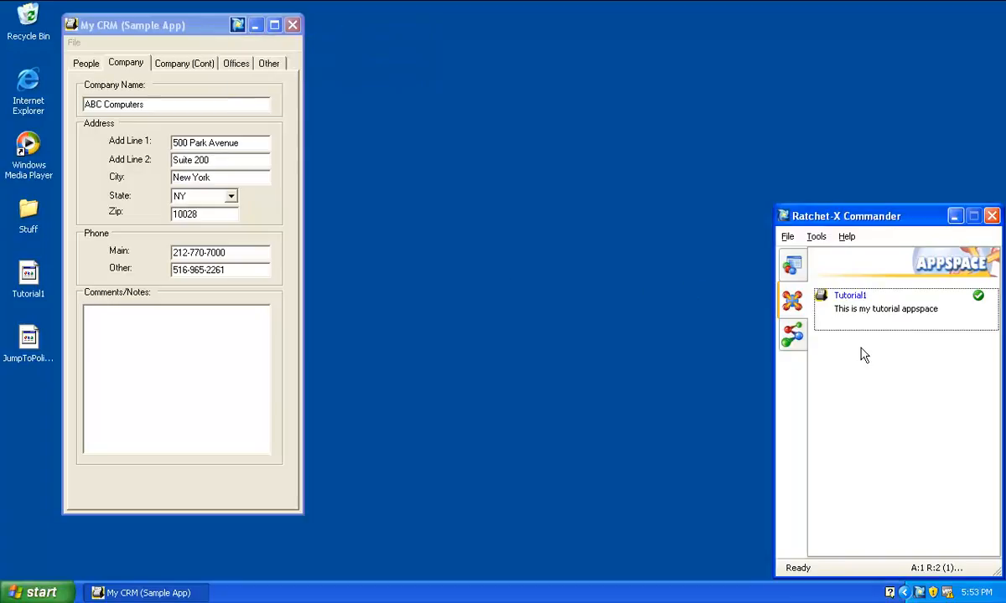
- Add the RegWin Debugger sample action to Ratchet-X Commander's actions
click(802, 341)
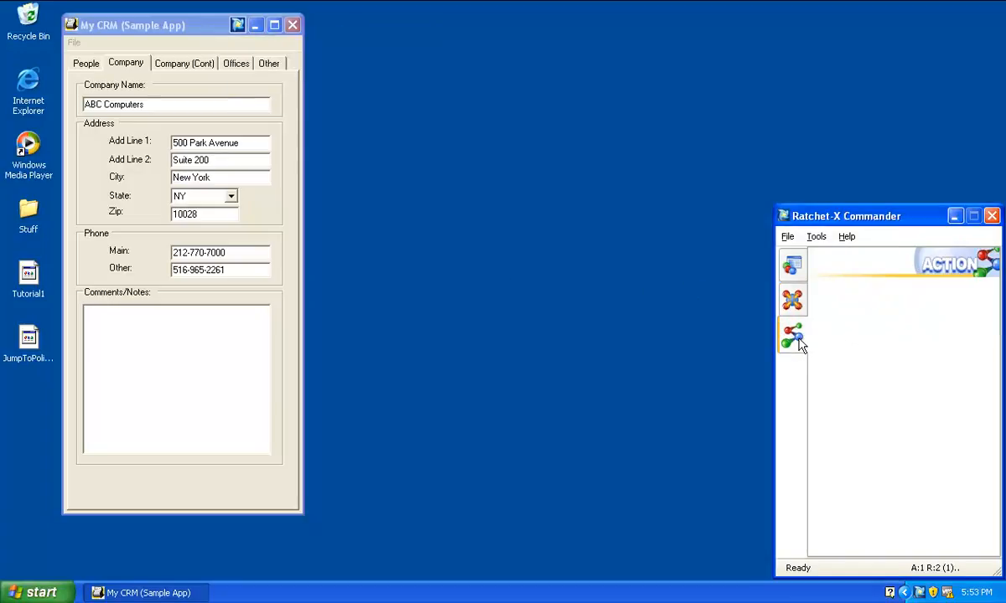
right_click(877, 335)
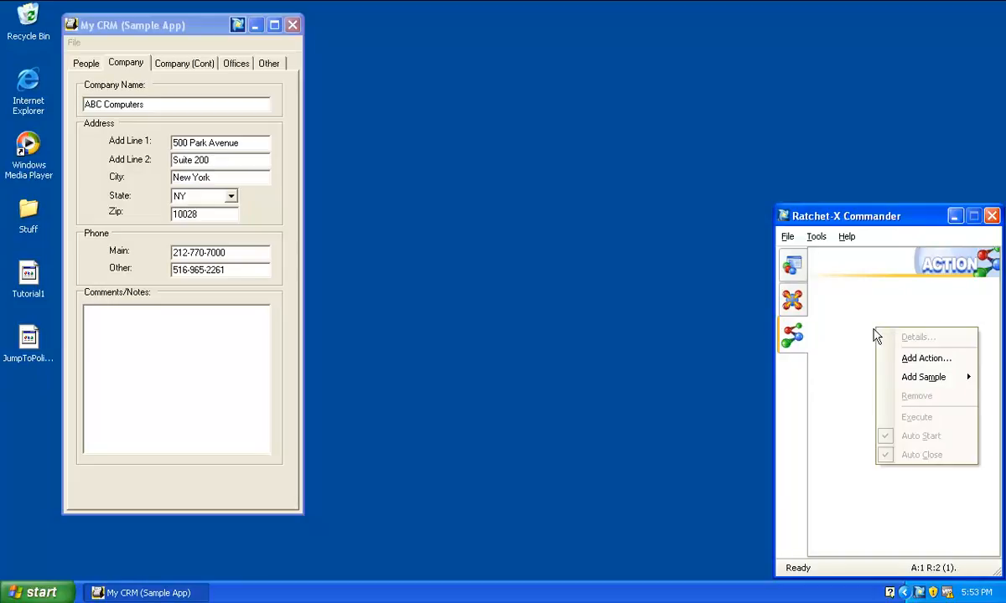
mouse_move(851, 379)
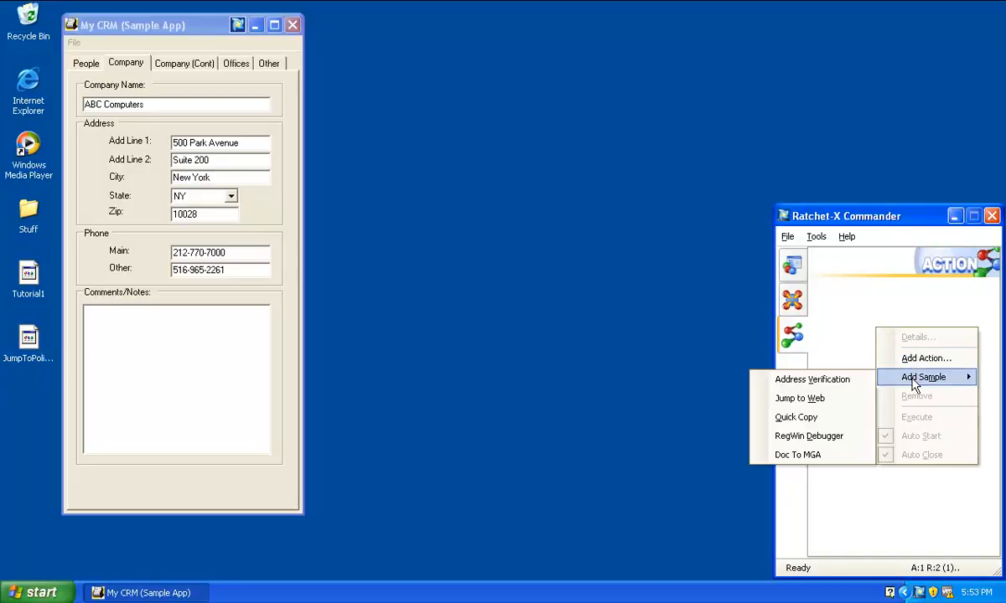
click(827, 437)
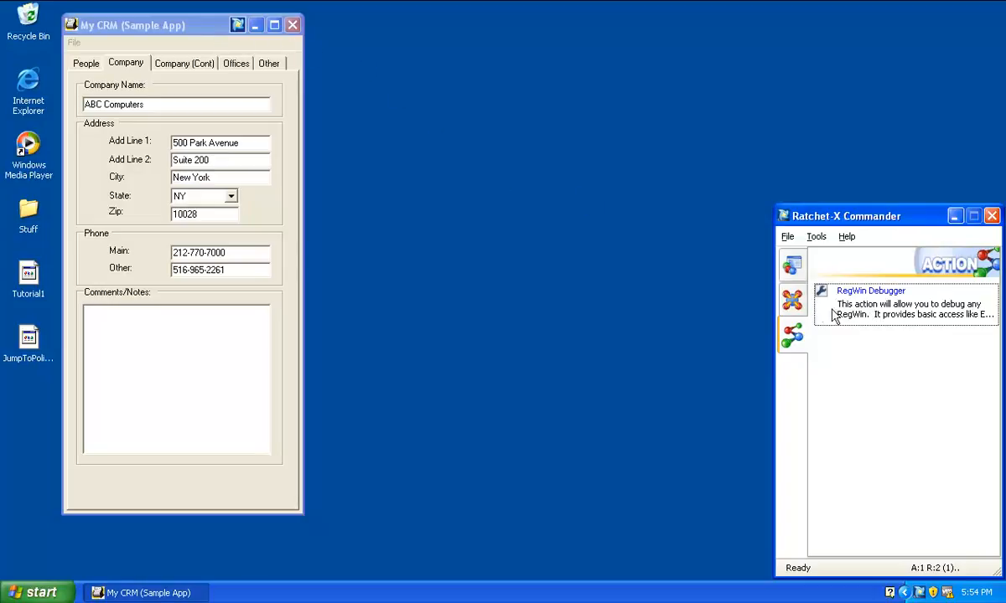
- Run the Debug CompanyTab RegWin action from the My CRM window's Ratchet-X Magic Button
click(209, 45)
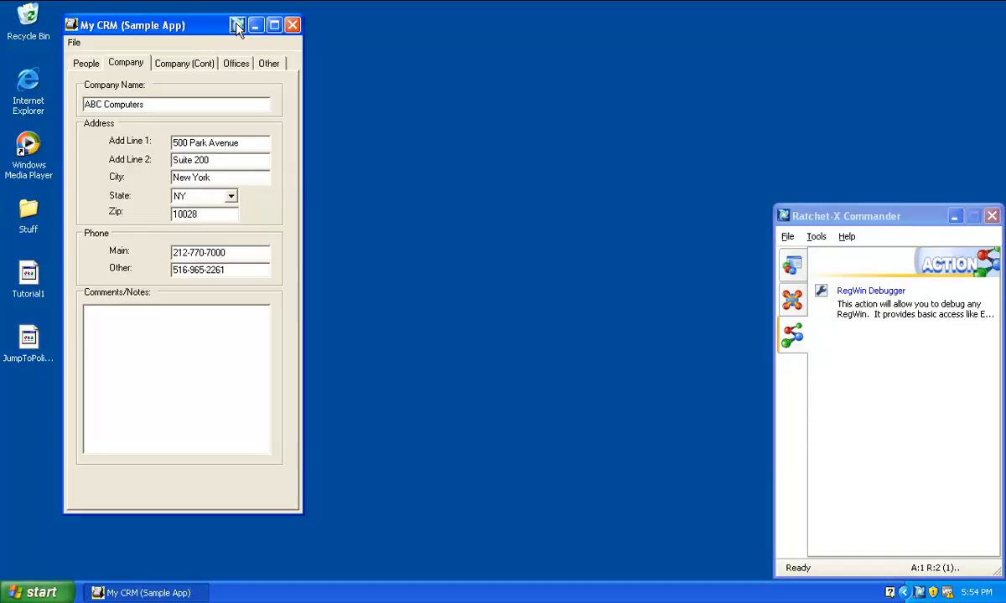
click(237, 26)
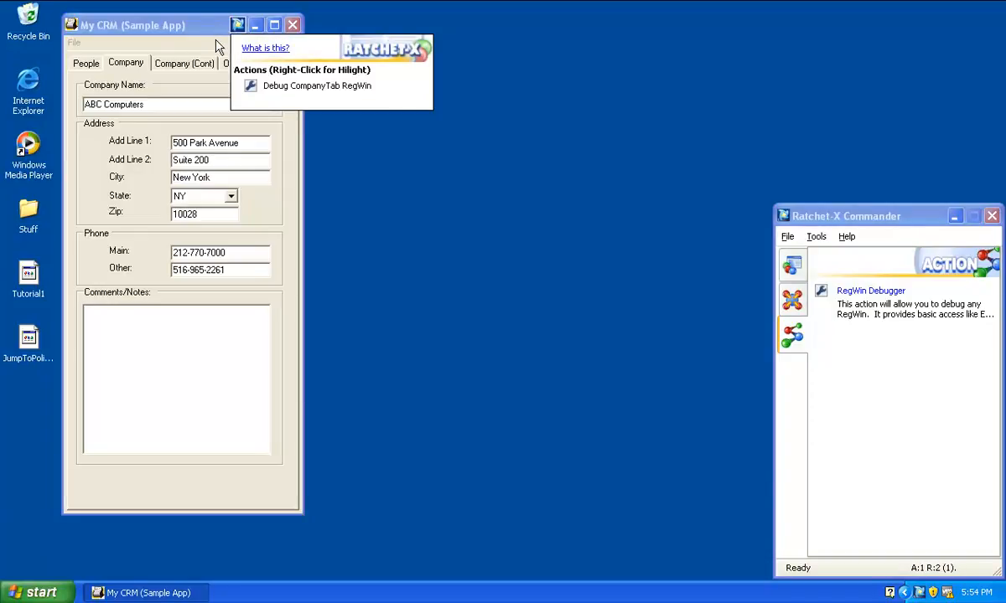
click(319, 93)
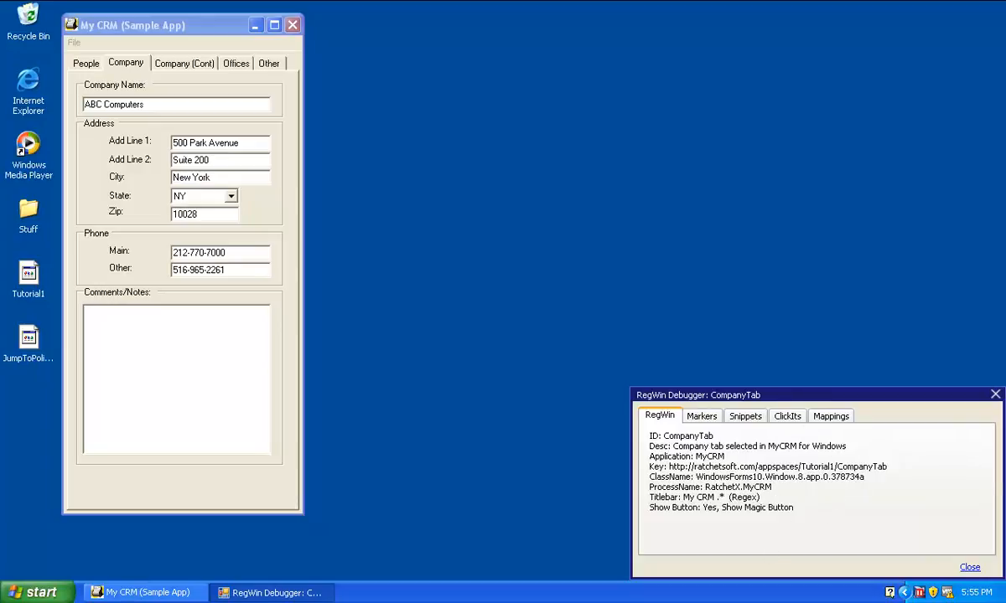
- Examine the CompanyTab RegWin's markers, snippets, ClickIts and mappings in the debugger, and close it
click(704, 419)
click(743, 416)
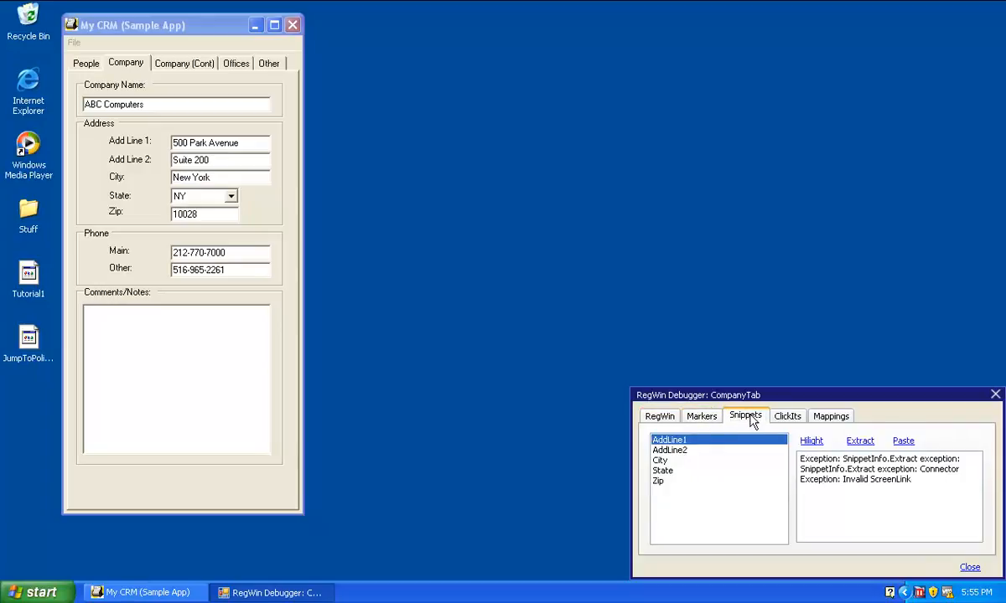
click(794, 419)
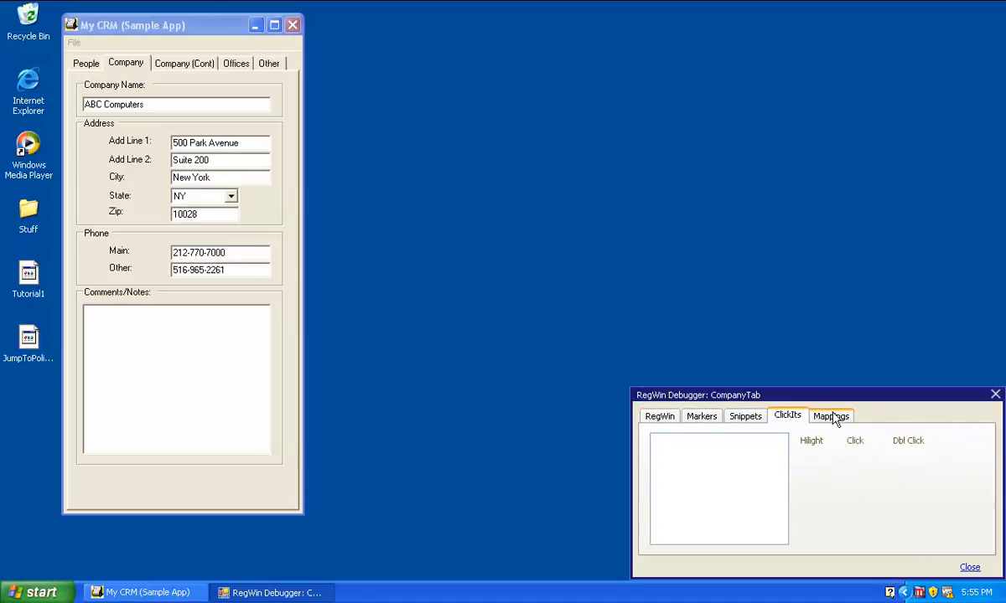
click(834, 419)
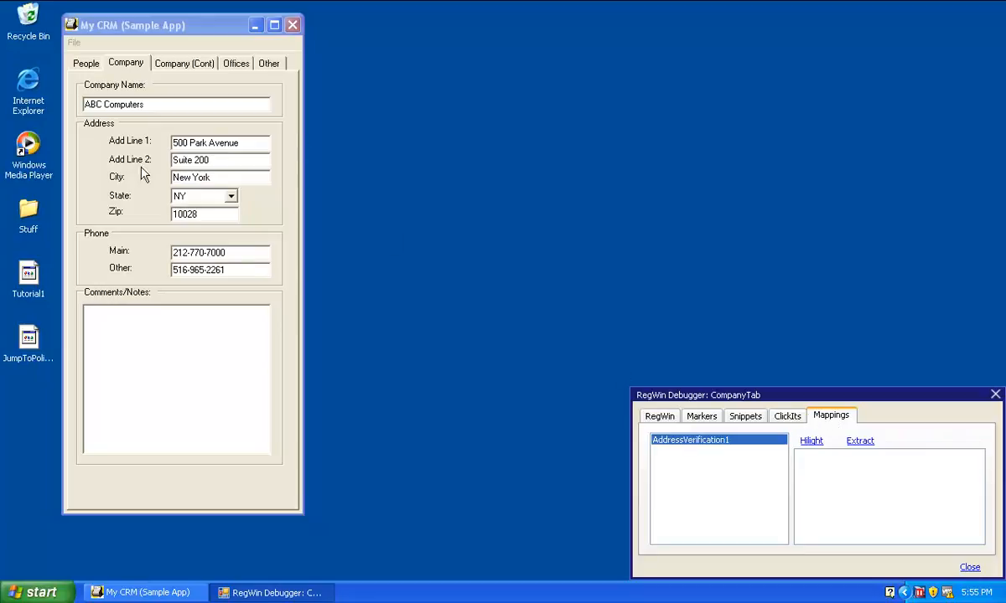
click(969, 567)
- Show the People page in My CRM, minimize the Commander, and debug the PeopleTab RegWin to view its markers
click(195, 20)
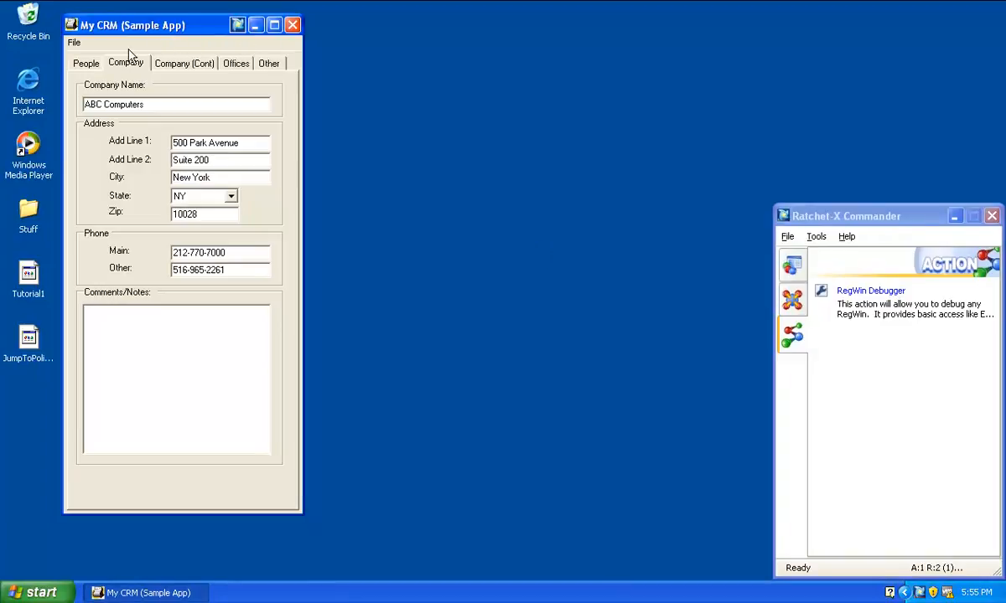
click(80, 67)
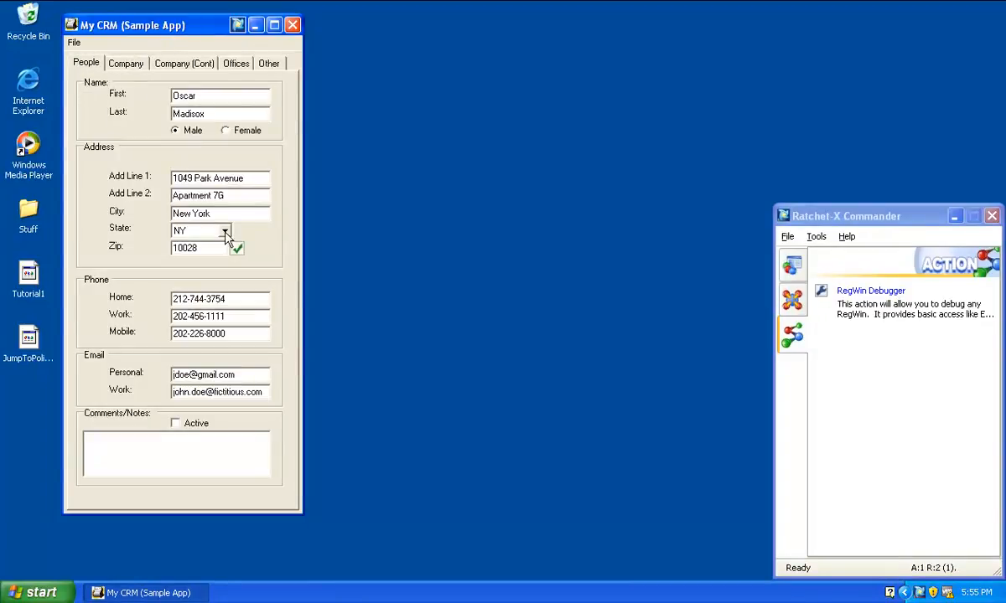
click(955, 217)
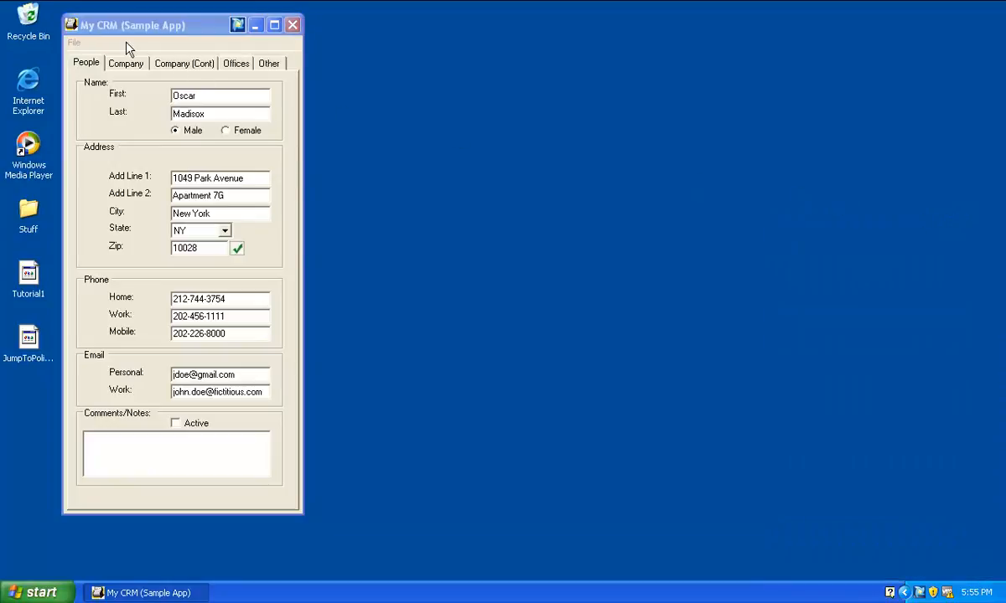
click(179, 42)
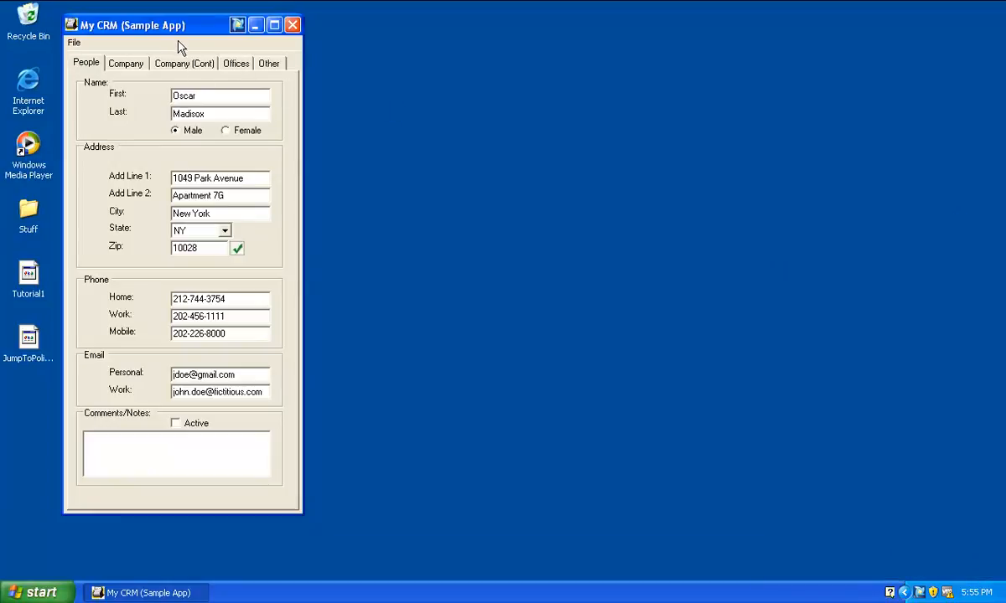
click(238, 26)
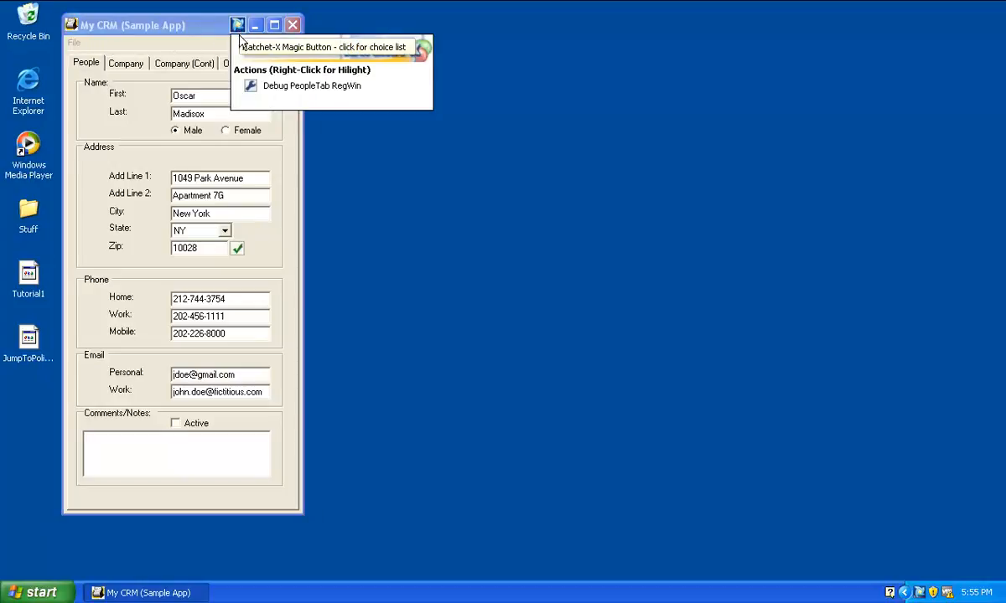
click(277, 89)
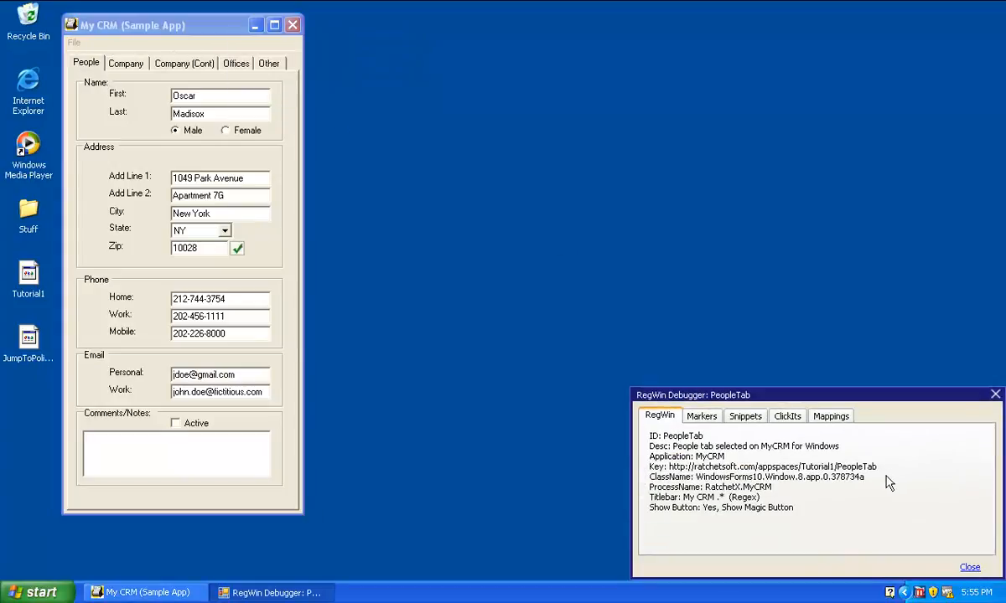
click(700, 417)
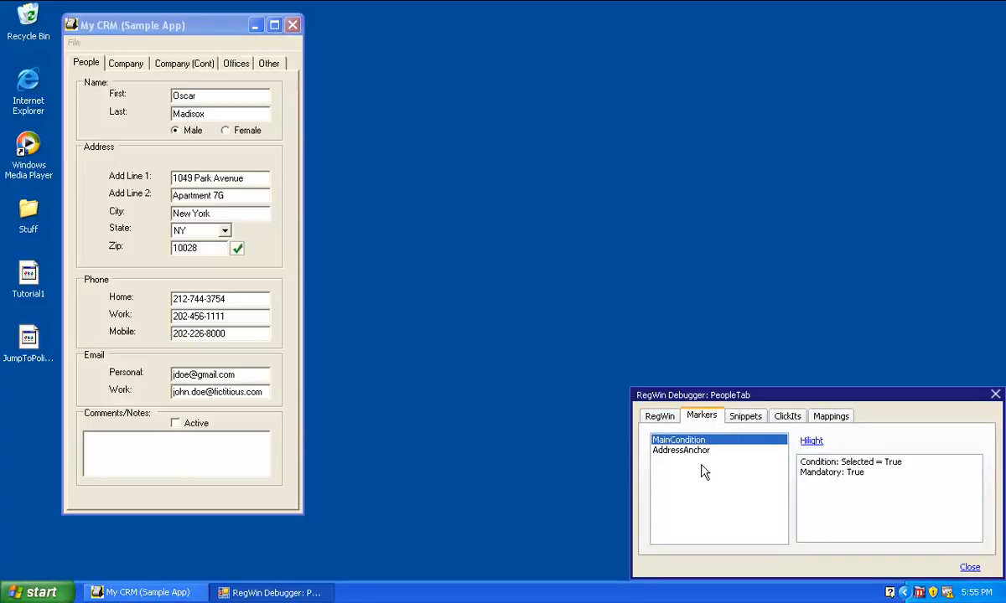
- Highlight the PeopleTab's MainCondition marker and the AddLine1, AddLine2, City and State snippets on My CRM, and select the ZipCode snippet
click(811, 442)
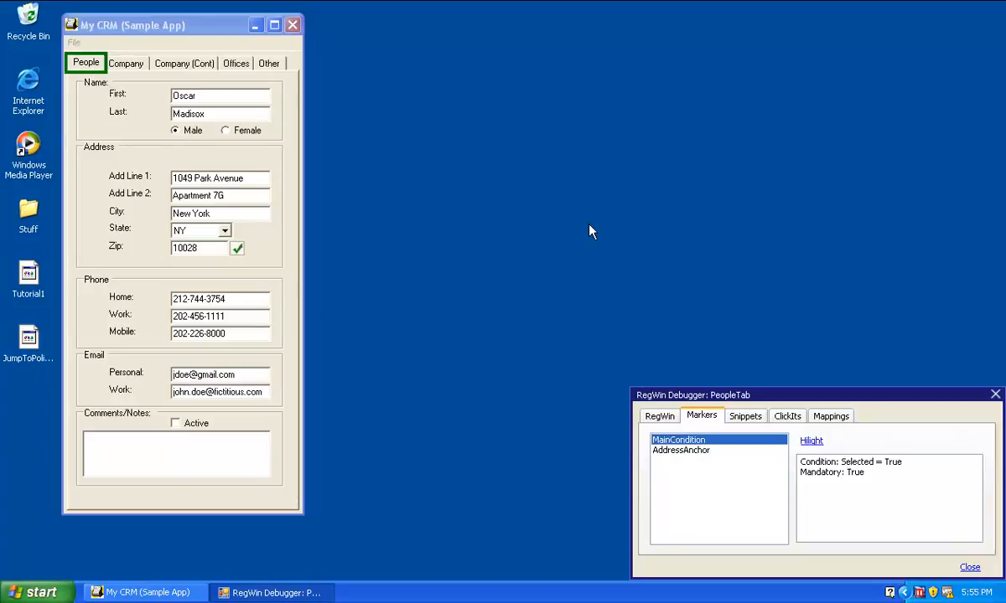
click(748, 416)
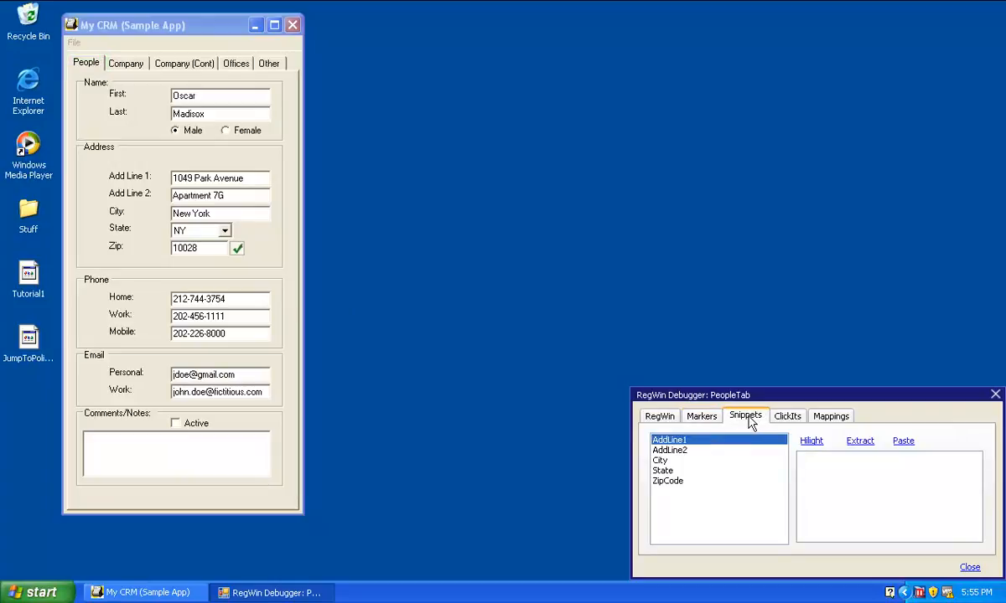
click(807, 442)
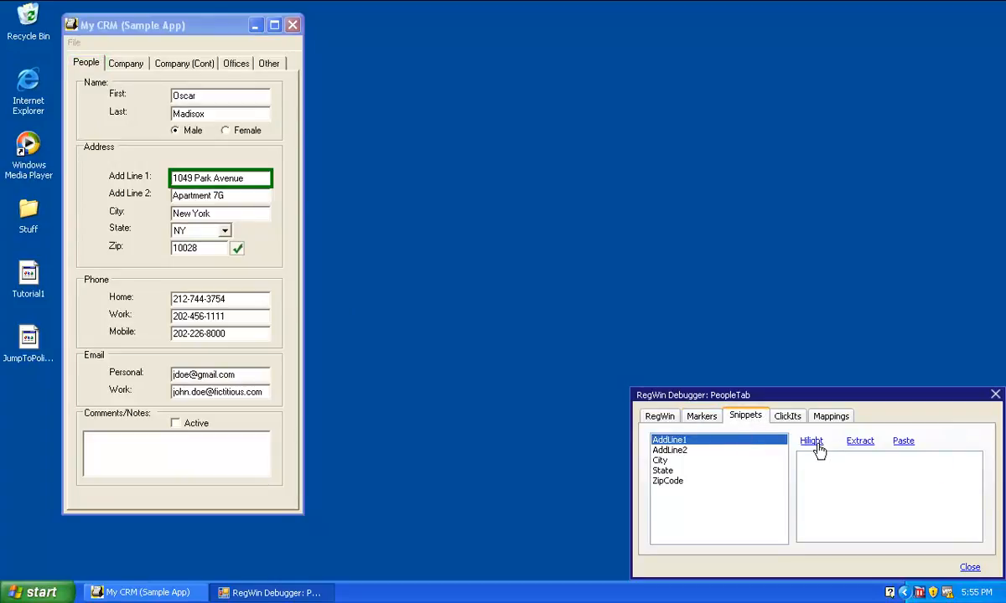
click(669, 450)
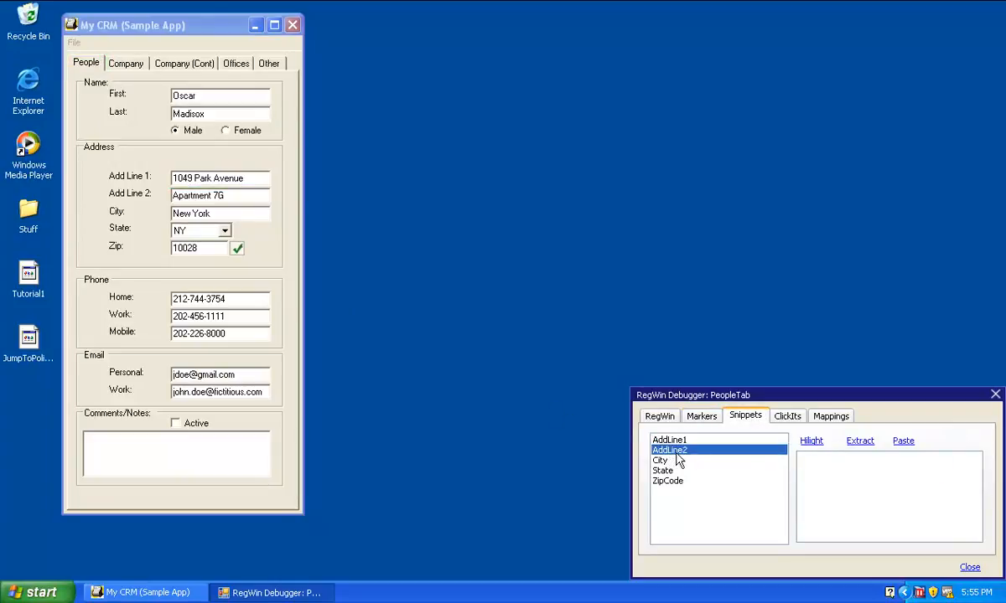
click(817, 442)
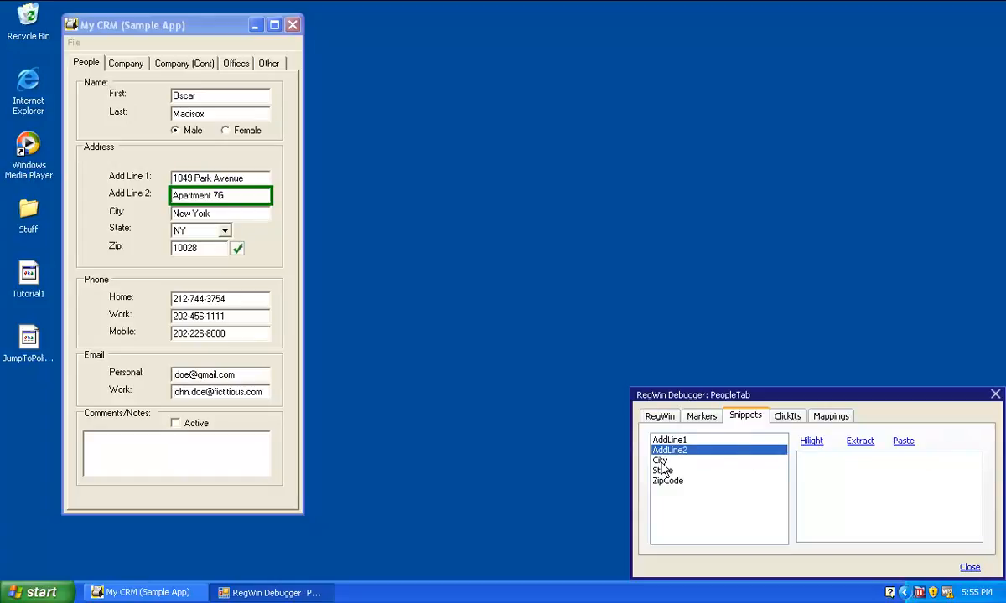
click(687, 461)
click(809, 441)
click(662, 470)
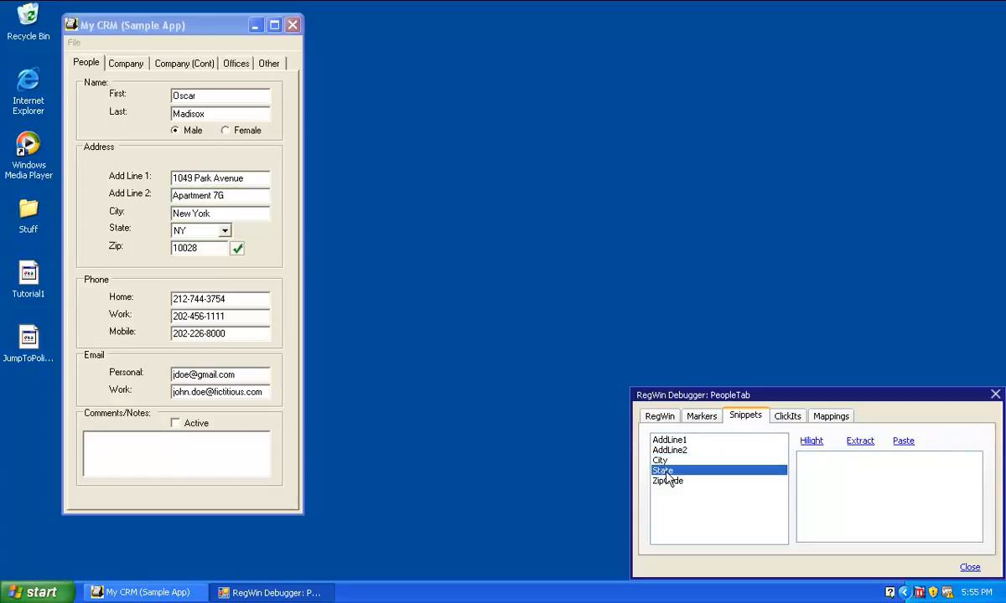
click(810, 442)
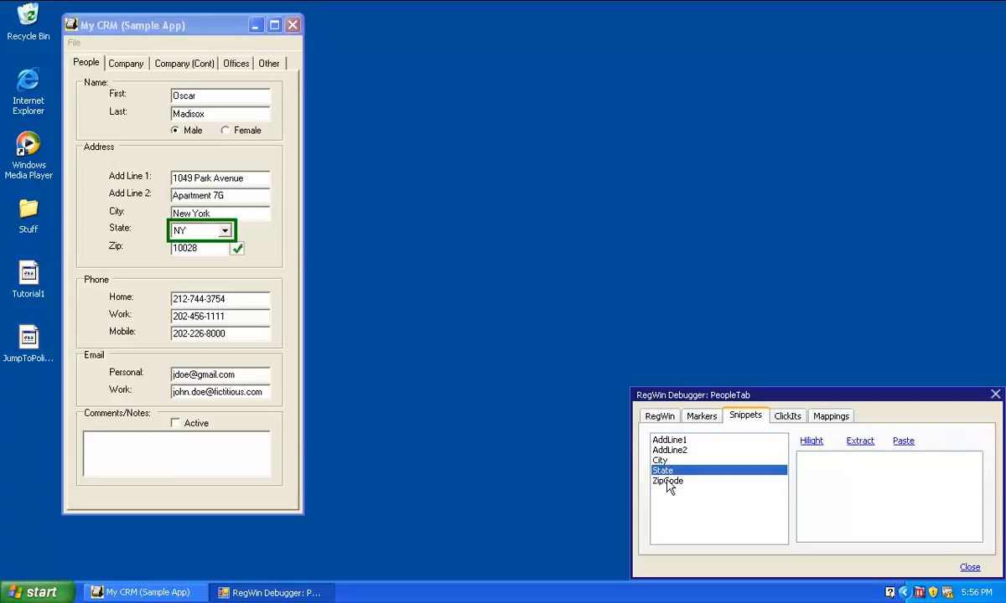
click(674, 482)
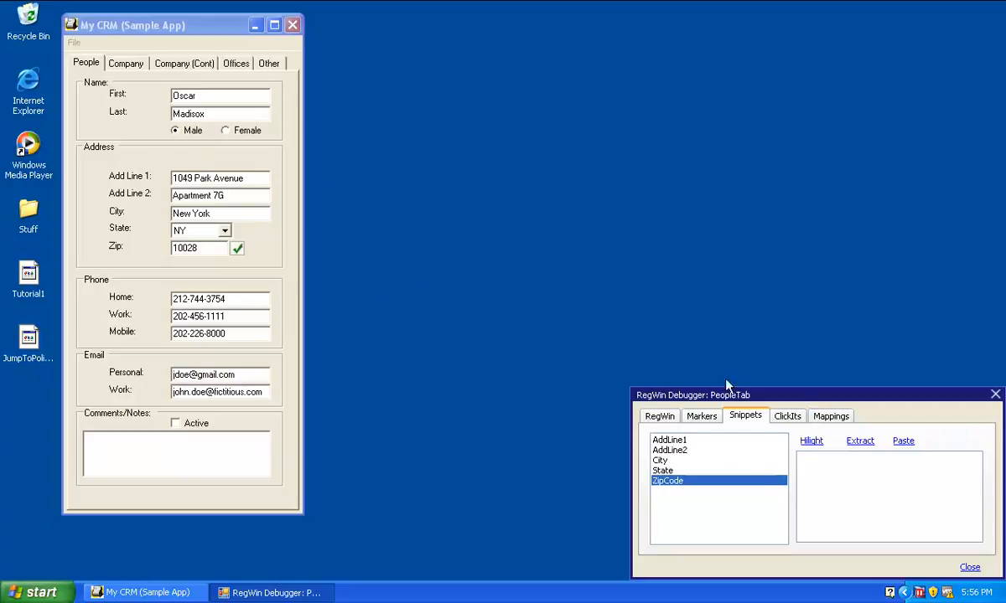
click(212, 45)
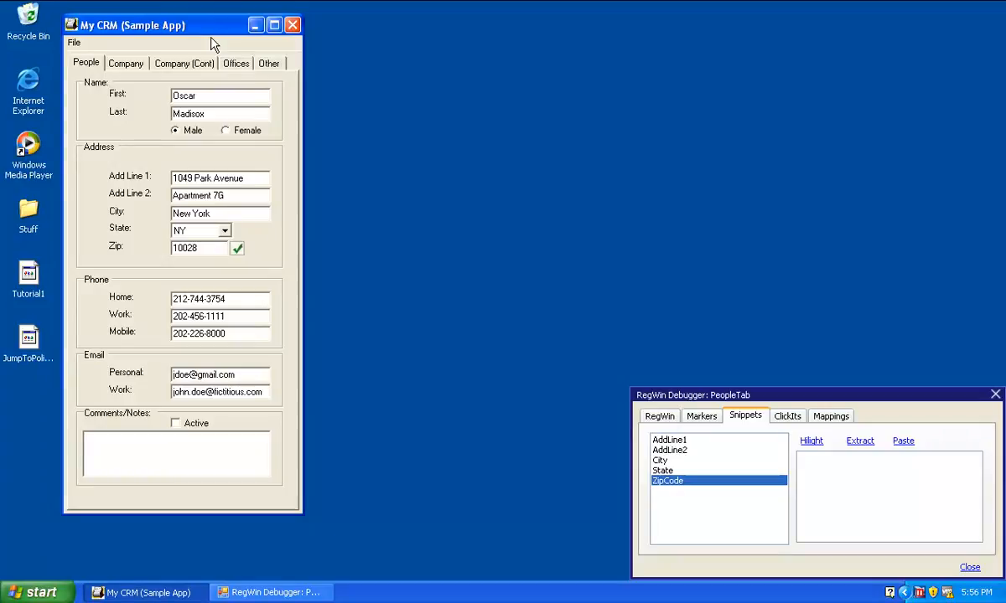
- Highlight the PeopleTab's AddressVerification1 mapping on My CRM and extract its data in the debugger
click(840, 421)
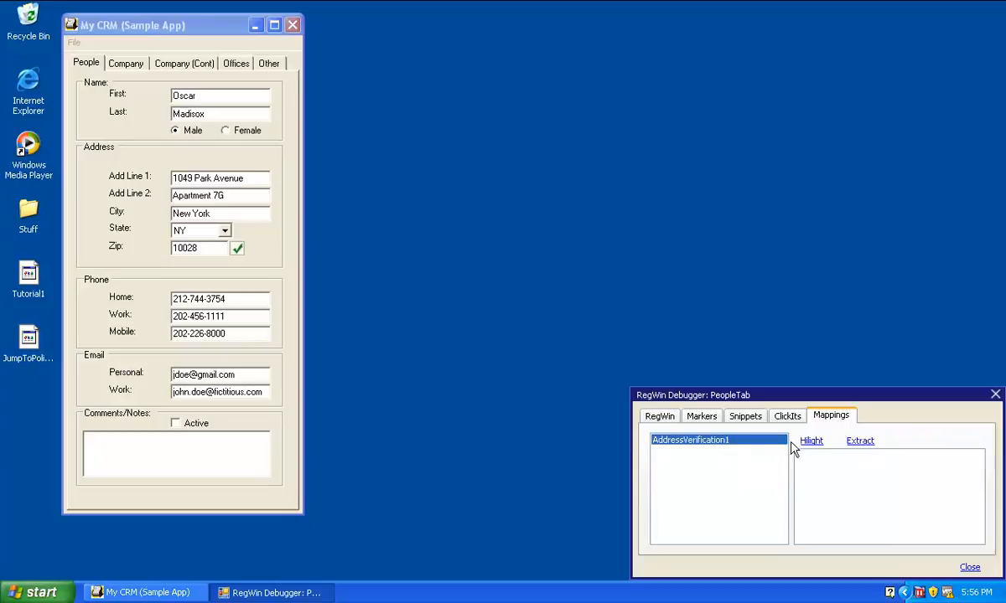
click(811, 444)
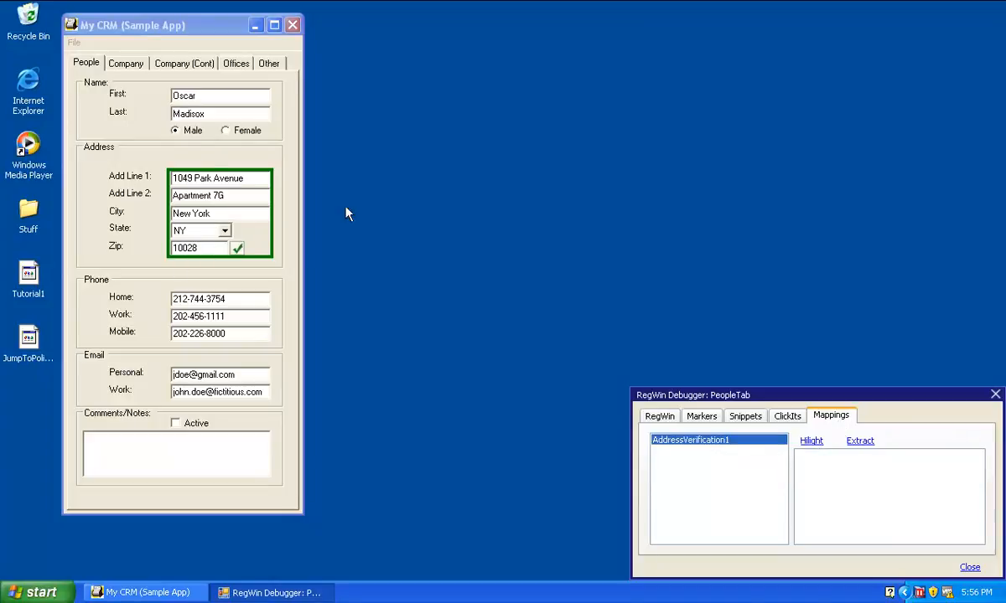
click(860, 441)
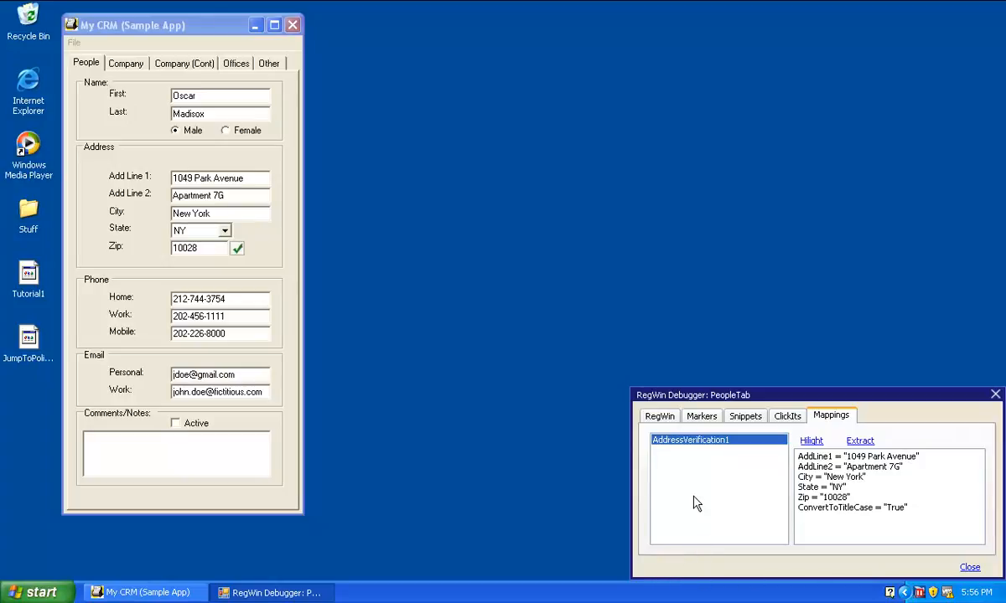
- Switch My CRM through the Company, Company (Cont), Offices and Other pages and back to People to check how the PeopleTab debugger responds
click(126, 64)
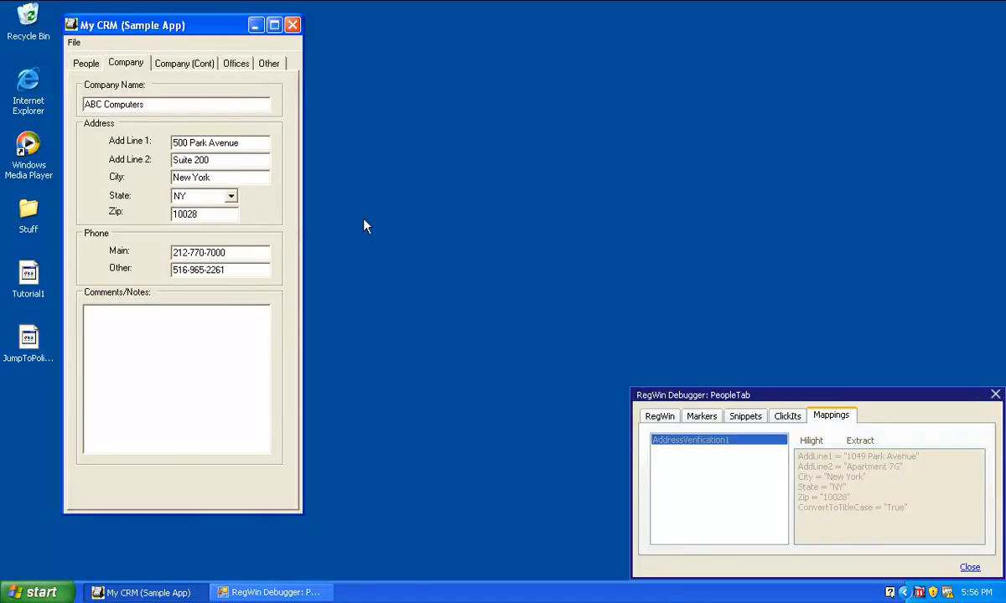
click(672, 419)
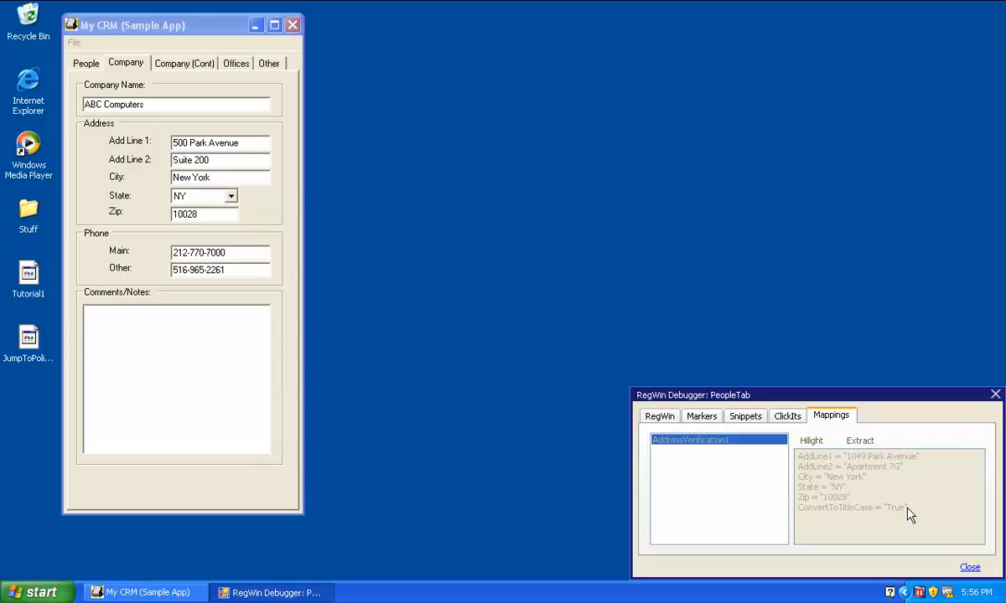
click(85, 62)
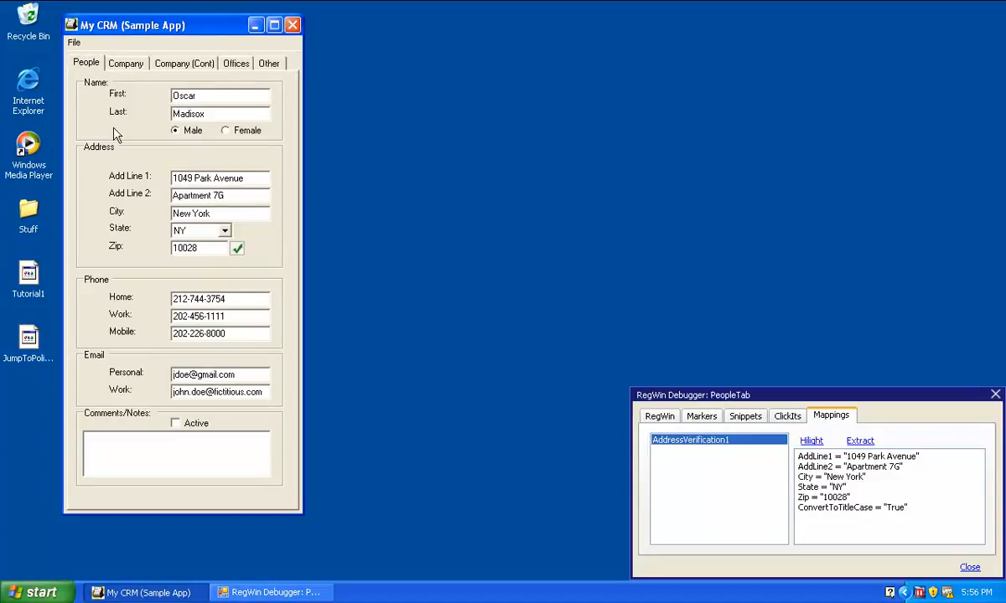
click(185, 67)
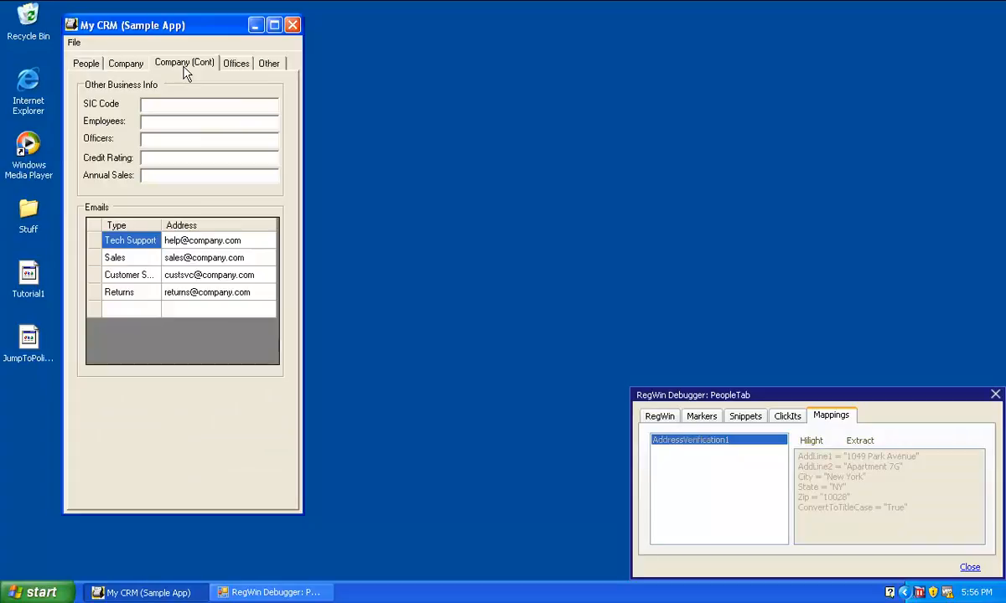
click(239, 66)
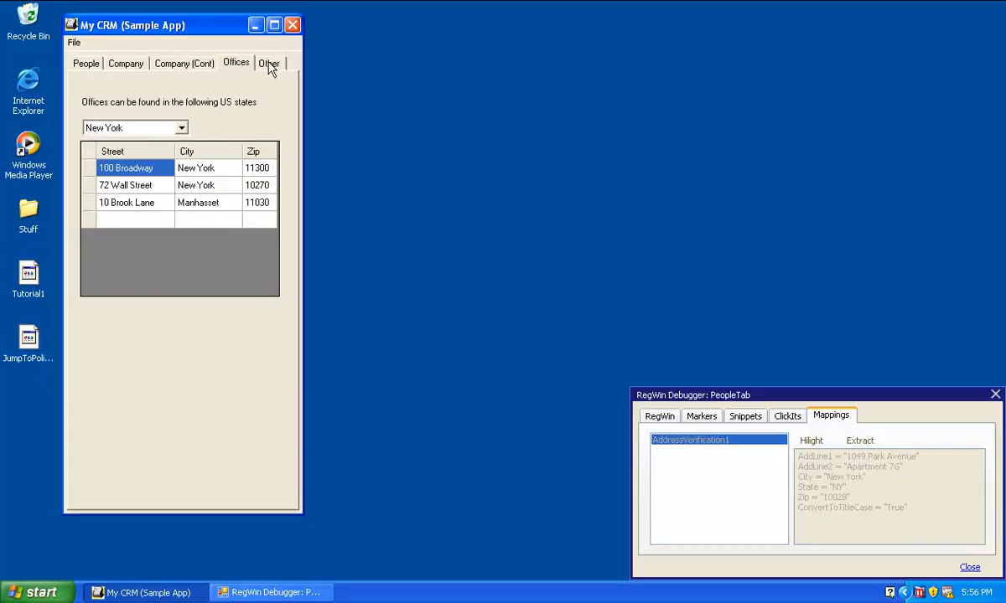
click(269, 66)
click(86, 65)
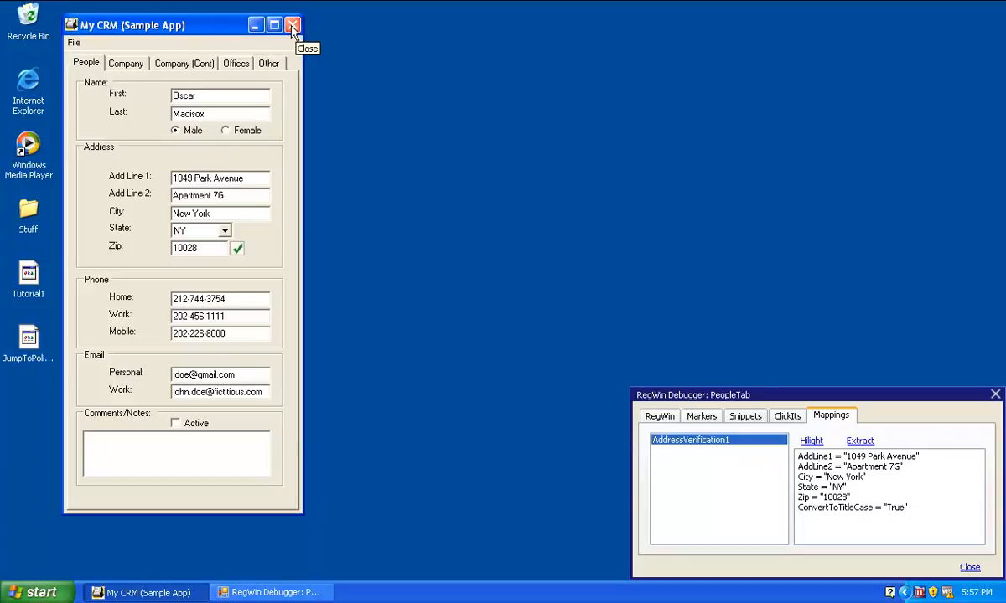
- Close the RegWin Debugger and My CRM, and relaunch the My CRM sample app
click(970, 568)
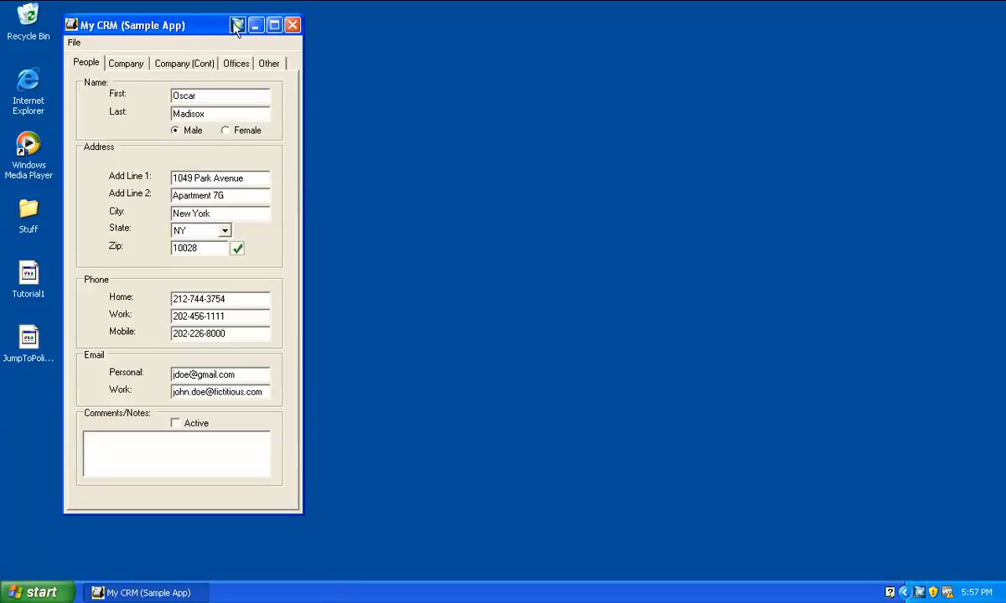
click(293, 26)
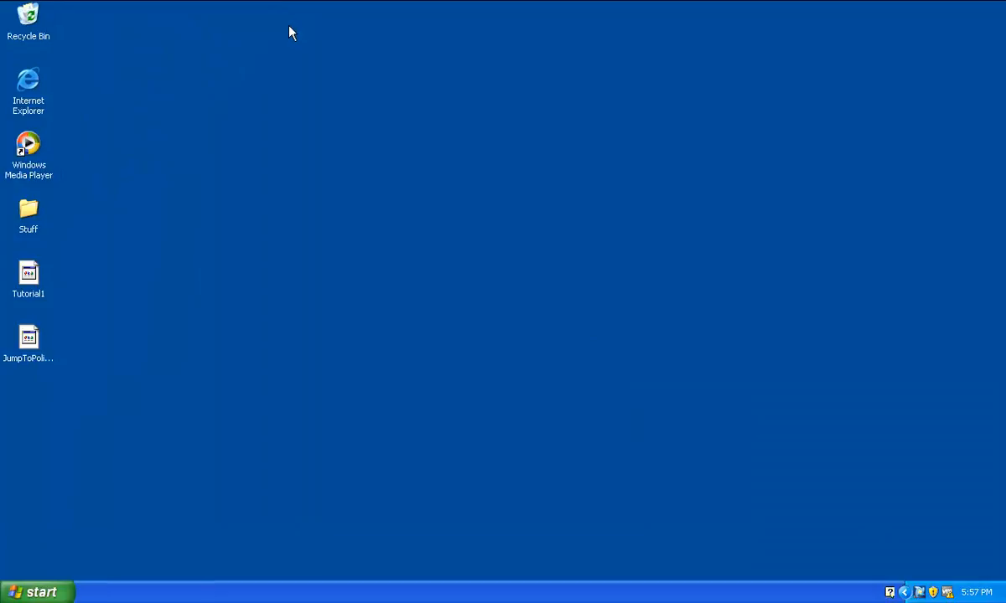
right_click(919, 591)
click(874, 454)
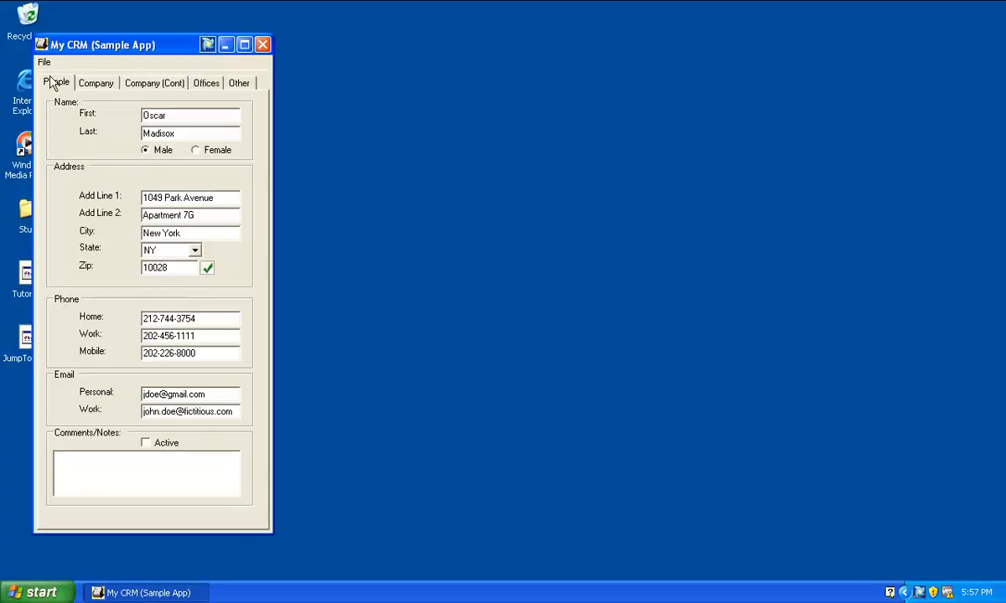
- Run the Debug PeopleTab RegWin action from My CRM's Magic Button and view the AddressAnchor marker
click(208, 47)
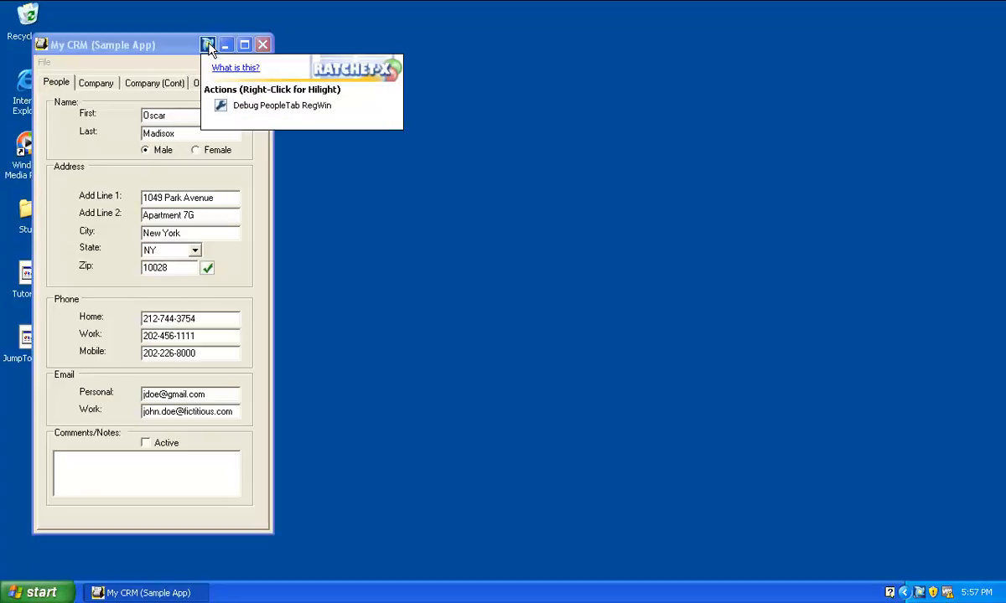
click(232, 104)
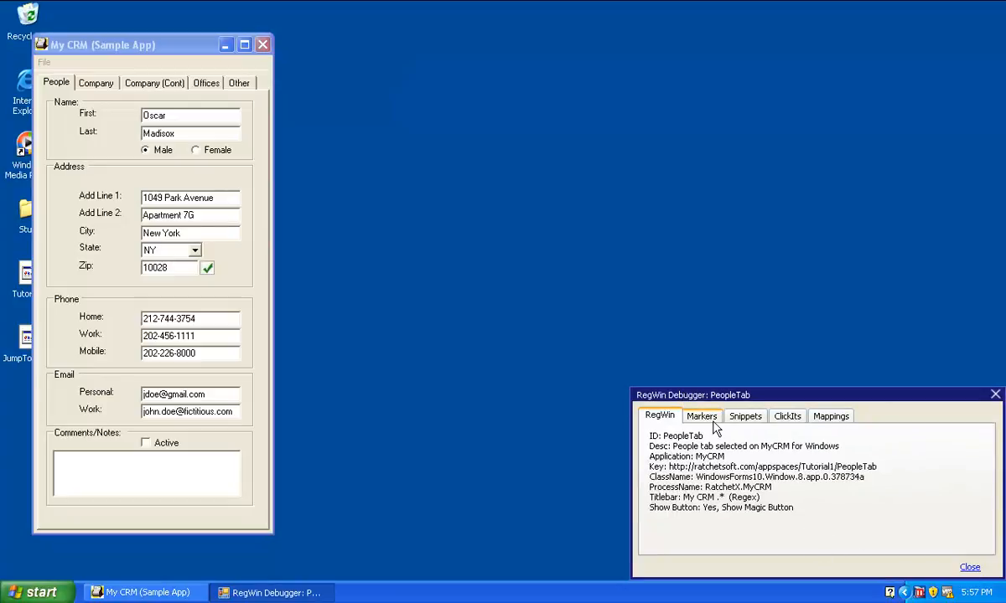
click(698, 418)
click(699, 453)
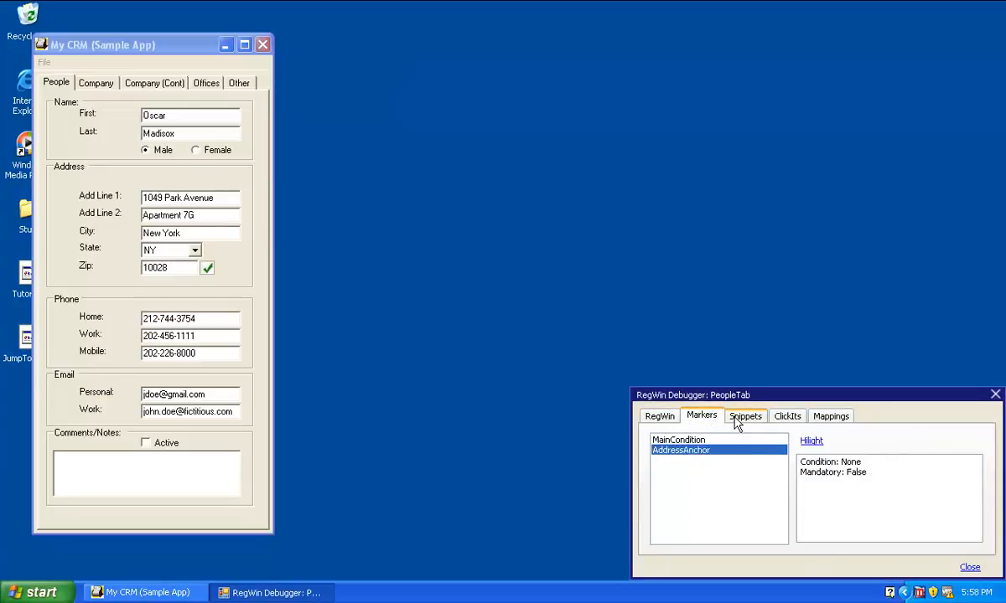
- Highlight the PeopleTab's City and ZipCode snippets on the relaunched My CRM window
click(729, 421)
click(687, 460)
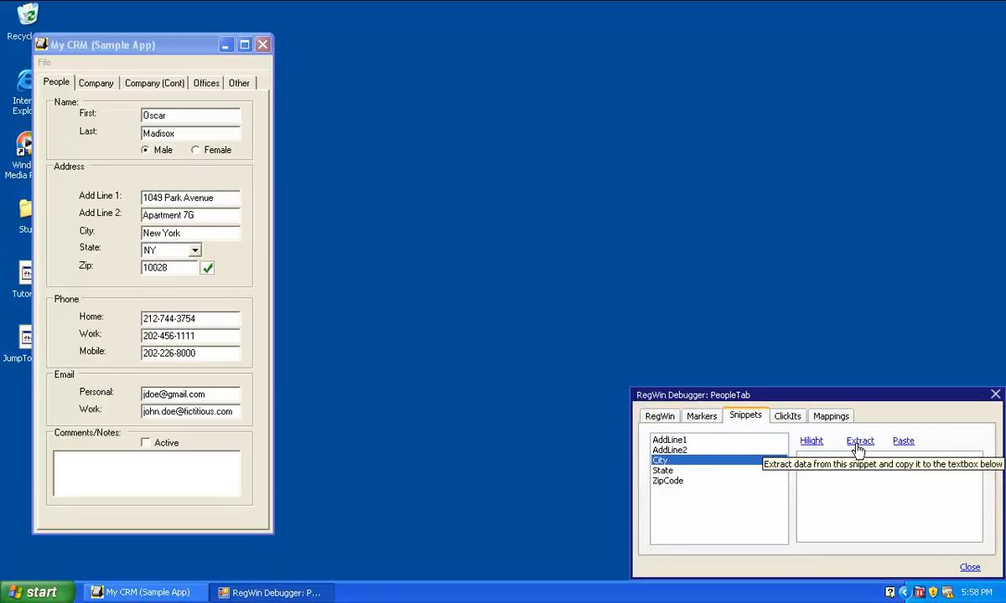
click(811, 443)
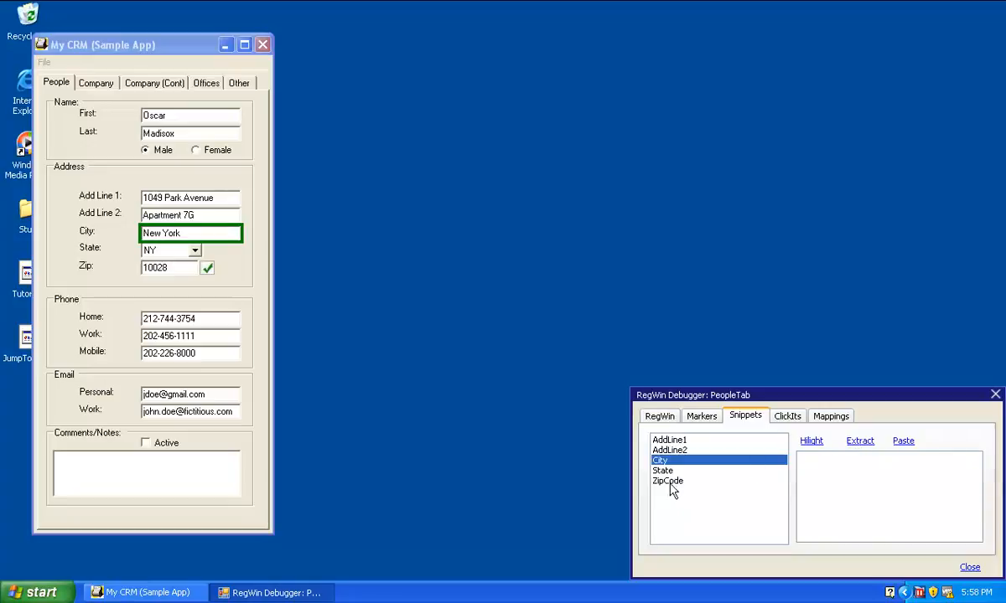
click(670, 481)
click(810, 444)
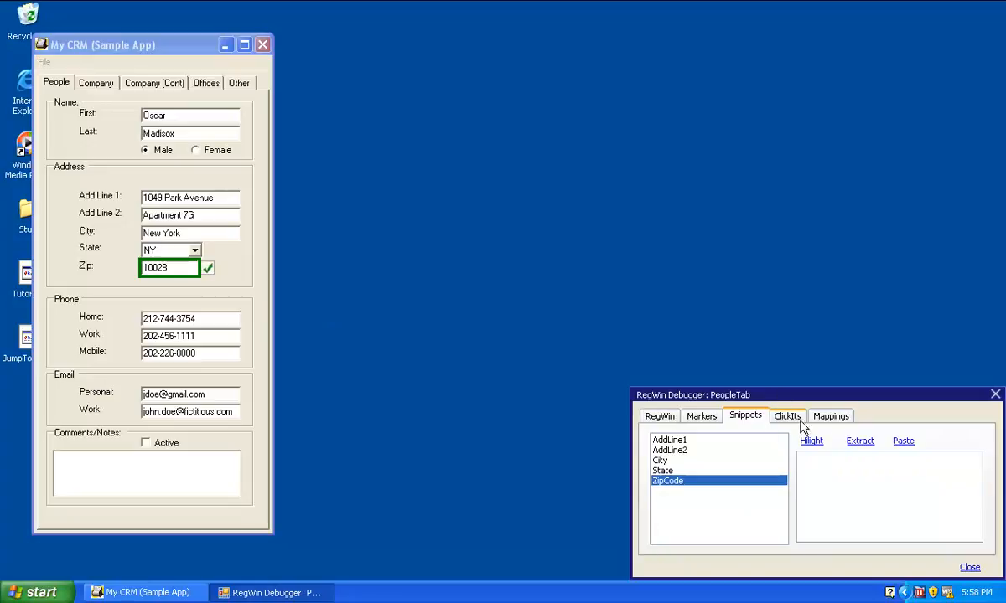
- Extract the data of the PeopleTab's AddressVerification1 mapping and close the debugger
click(834, 417)
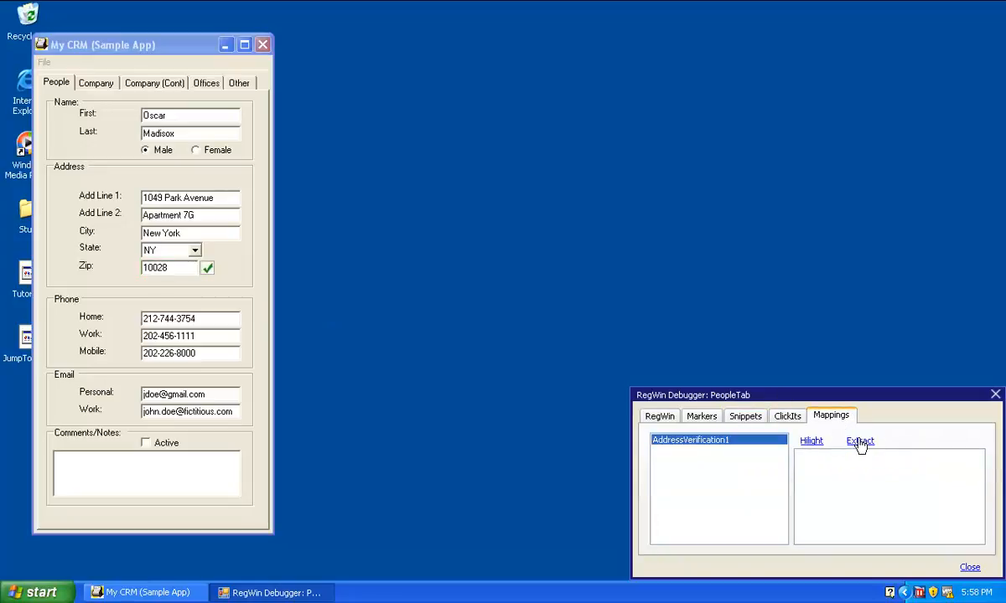
click(860, 442)
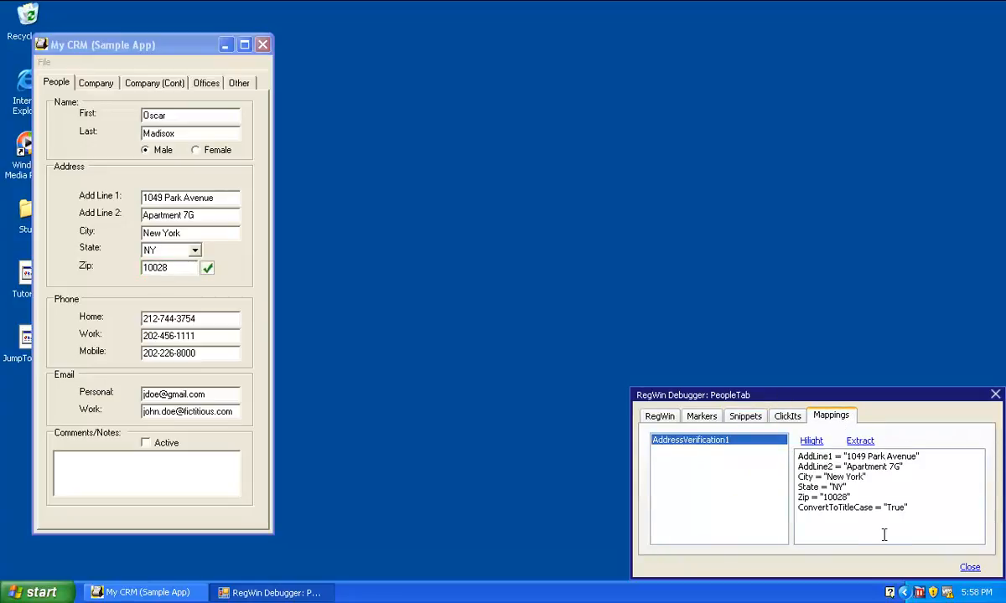
click(970, 569)
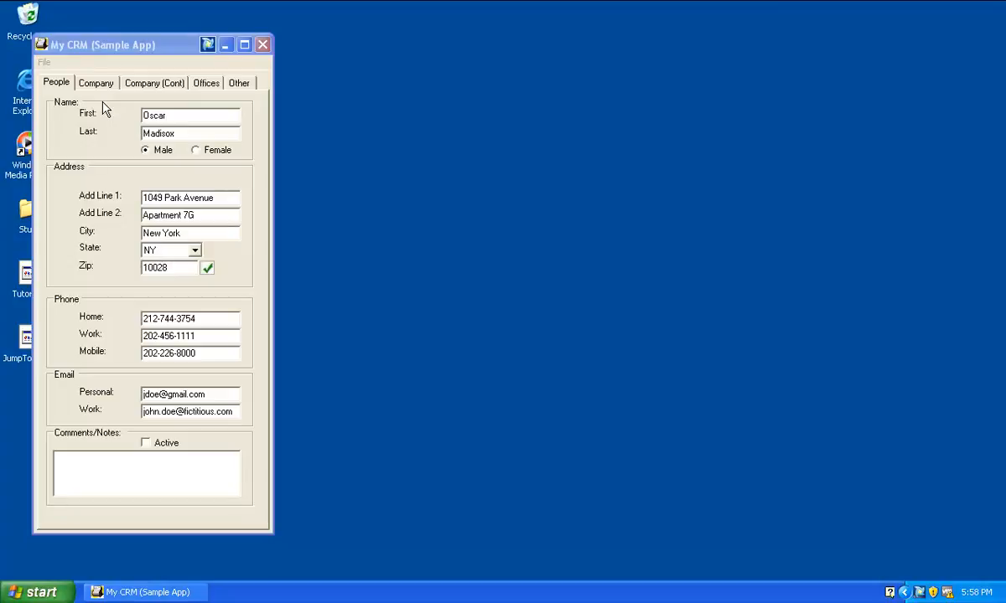
- Show My CRM's Company page, run the Debug CompanyTab RegWin action and view the RegWin's markers
click(127, 65)
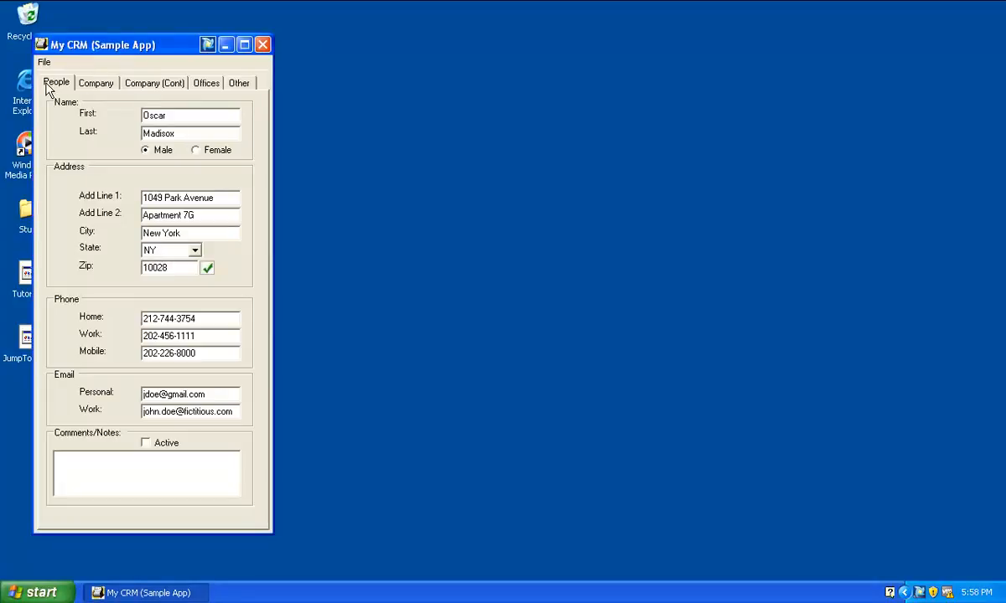
click(100, 84)
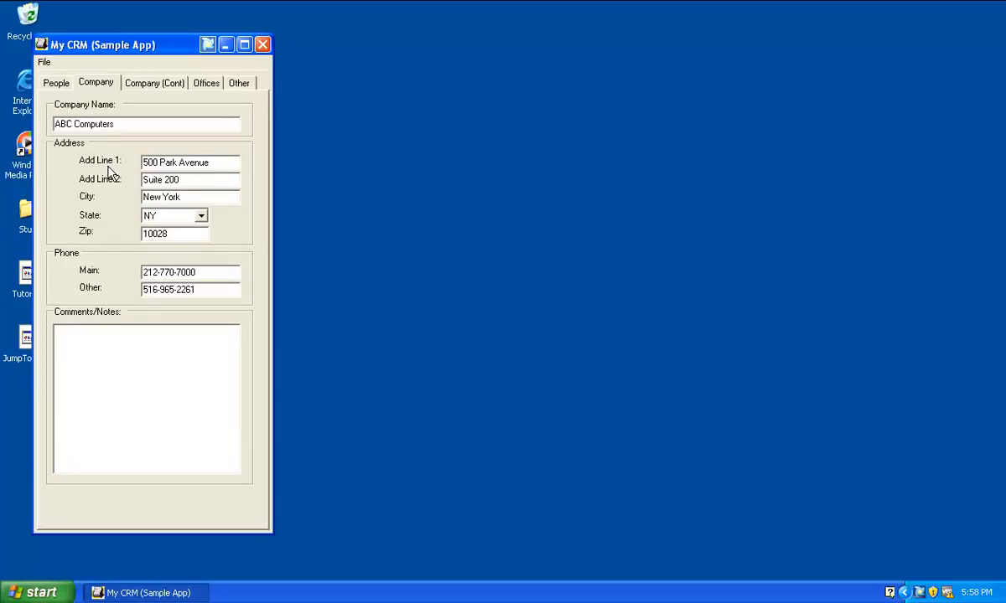
click(207, 44)
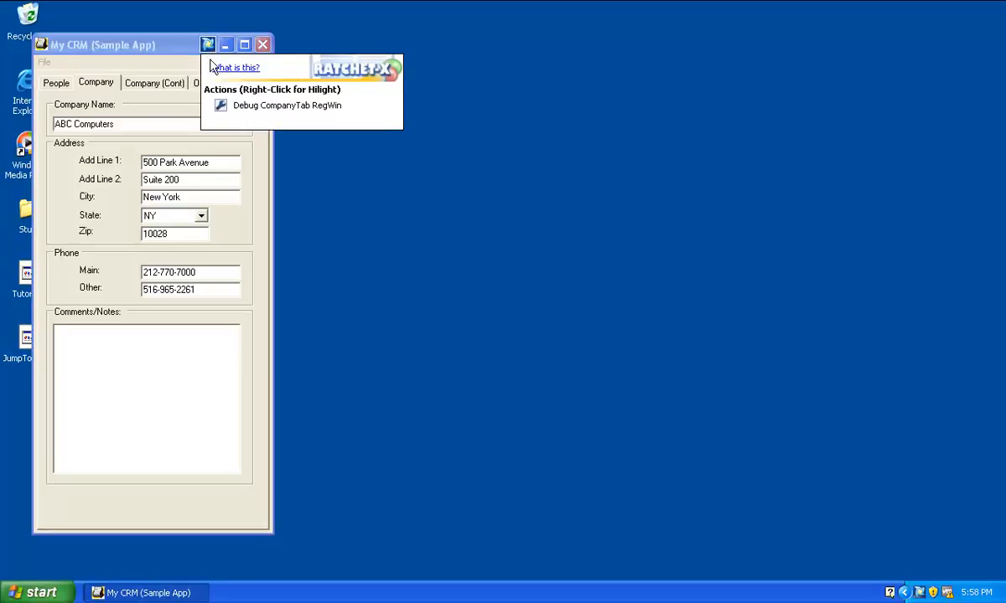
click(252, 109)
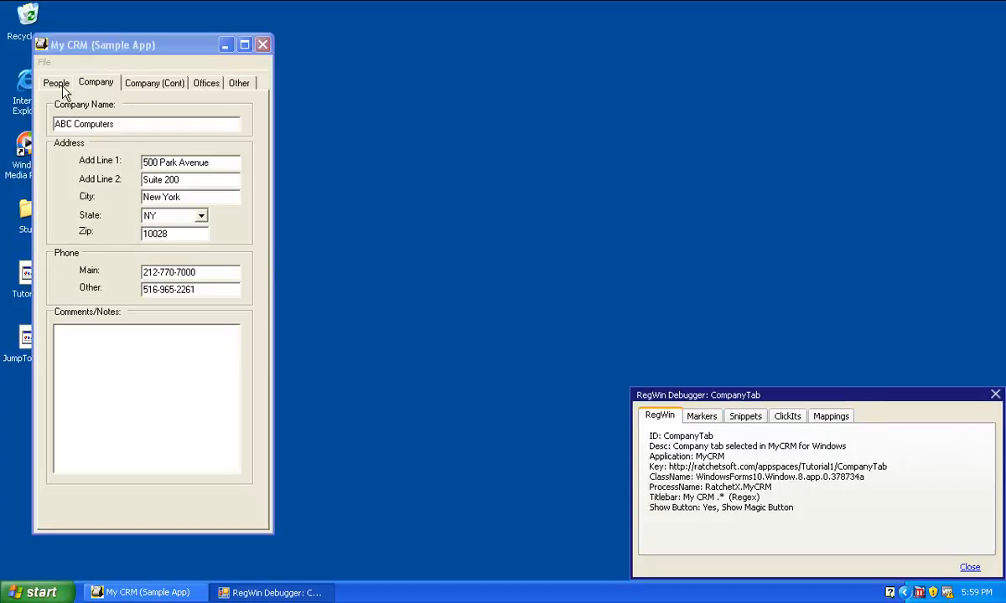
click(697, 419)
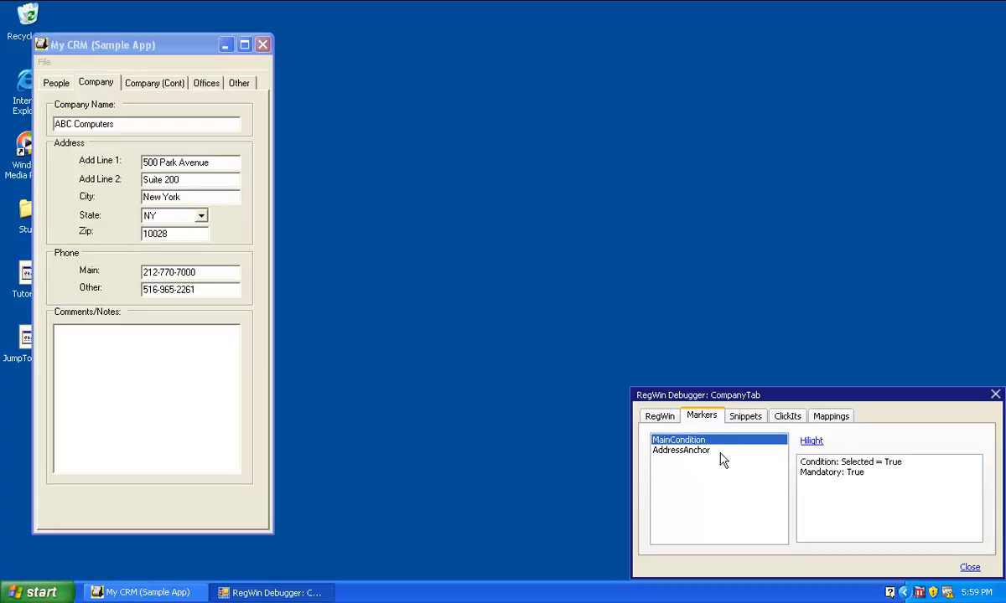
- Highlight the CompanyTab's MainCondition marker and try to extract its AddLine1, AddLine2, City, State and Zip snippets, closing the debugger when done
click(812, 443)
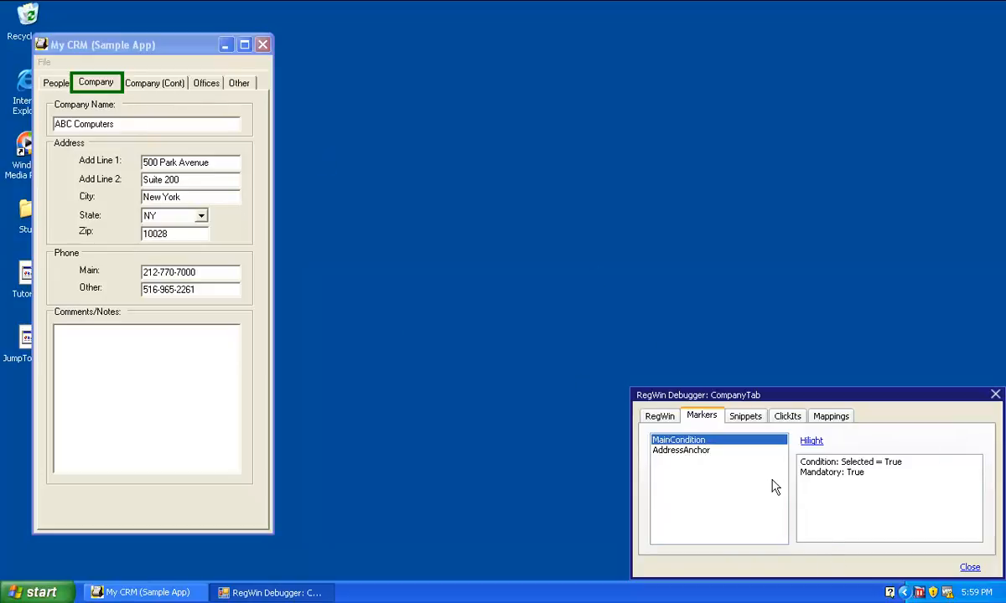
click(742, 418)
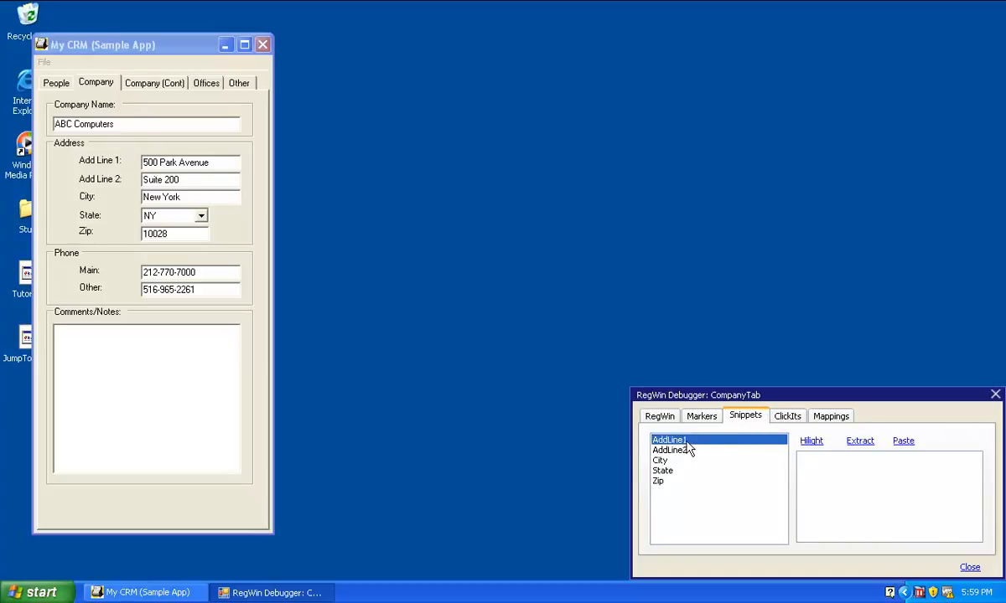
click(861, 448)
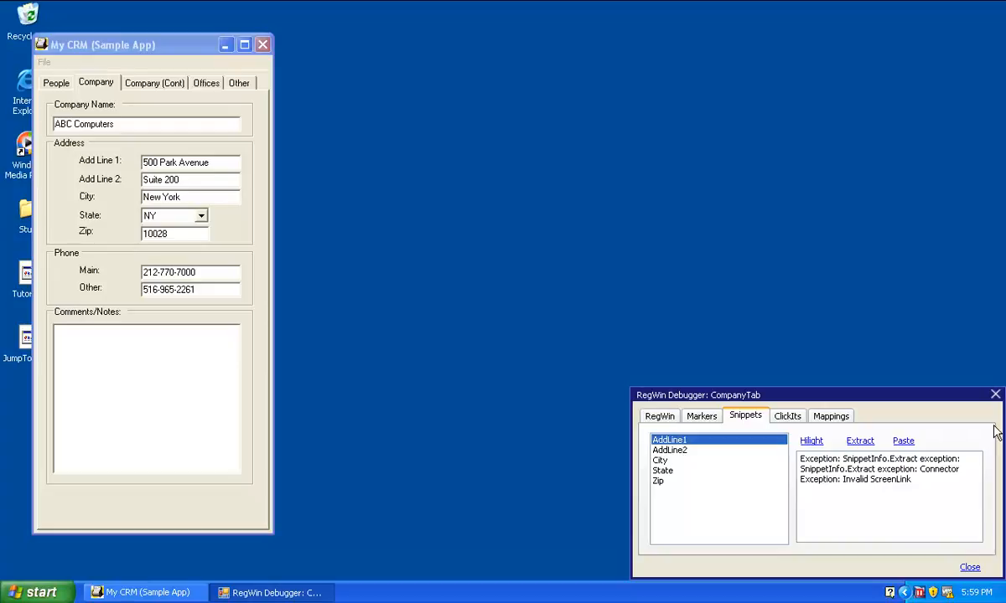
click(670, 450)
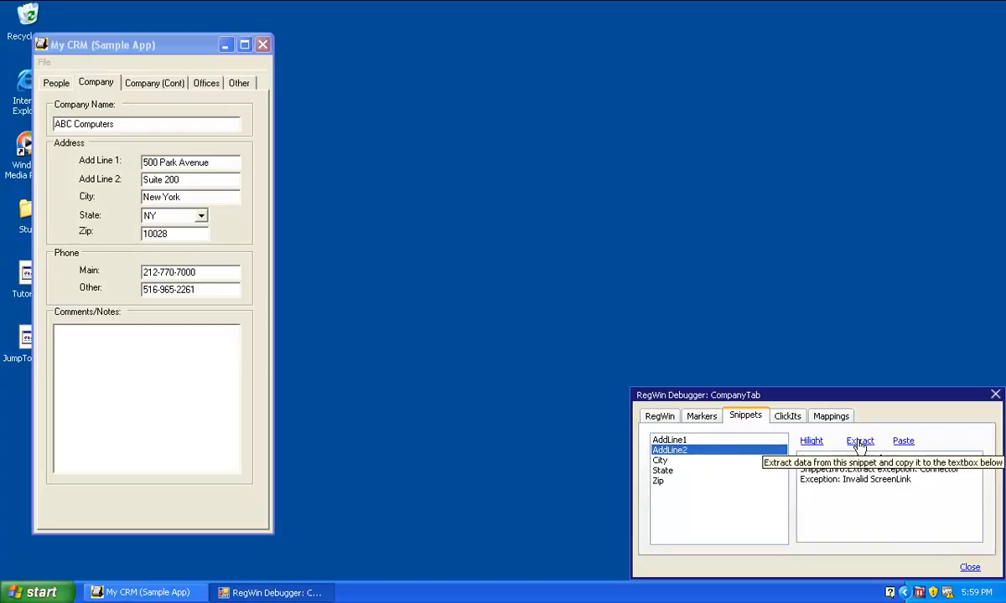
click(662, 460)
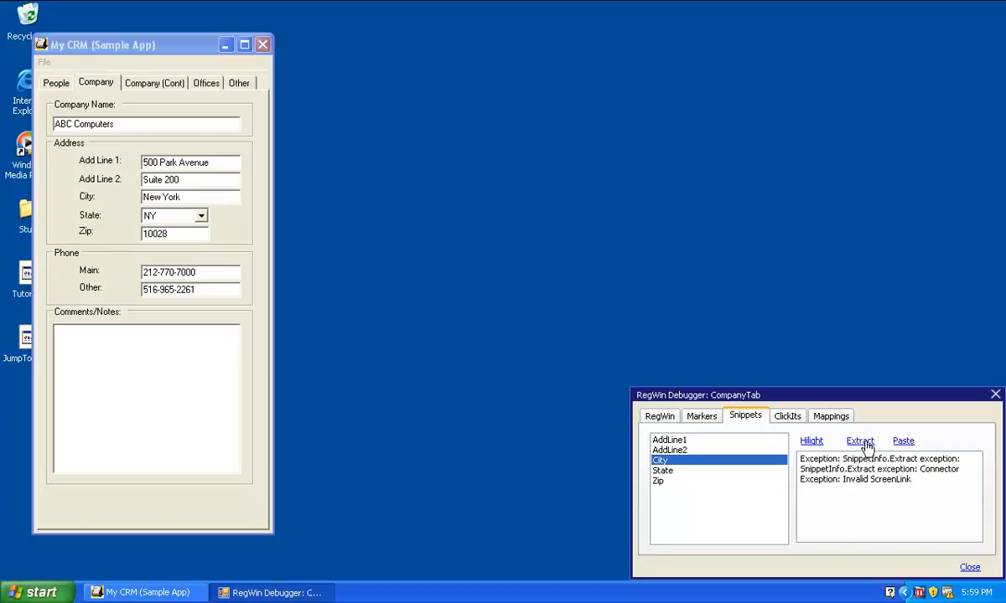
click(662, 470)
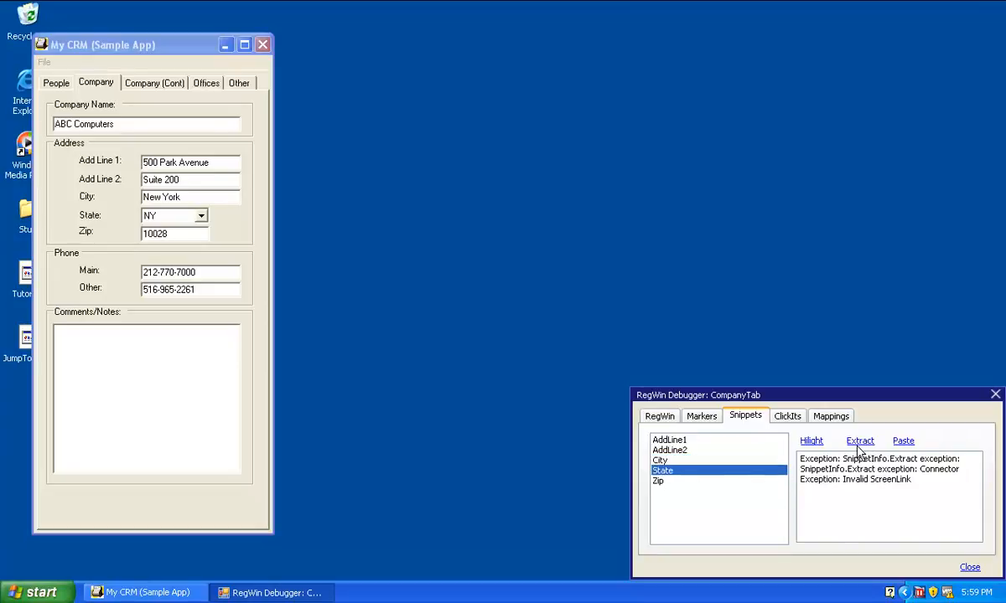
click(662, 481)
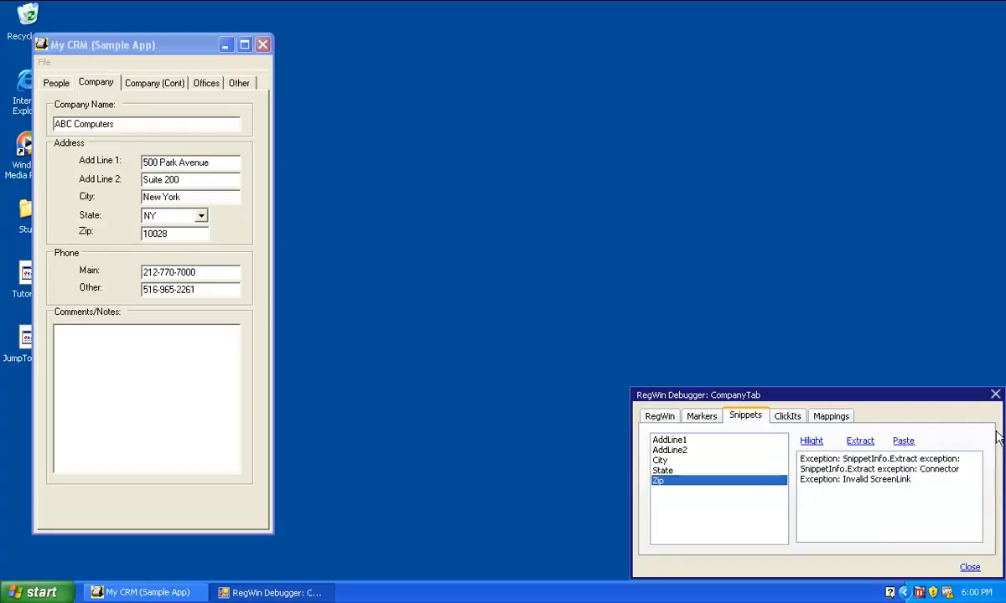
click(970, 569)
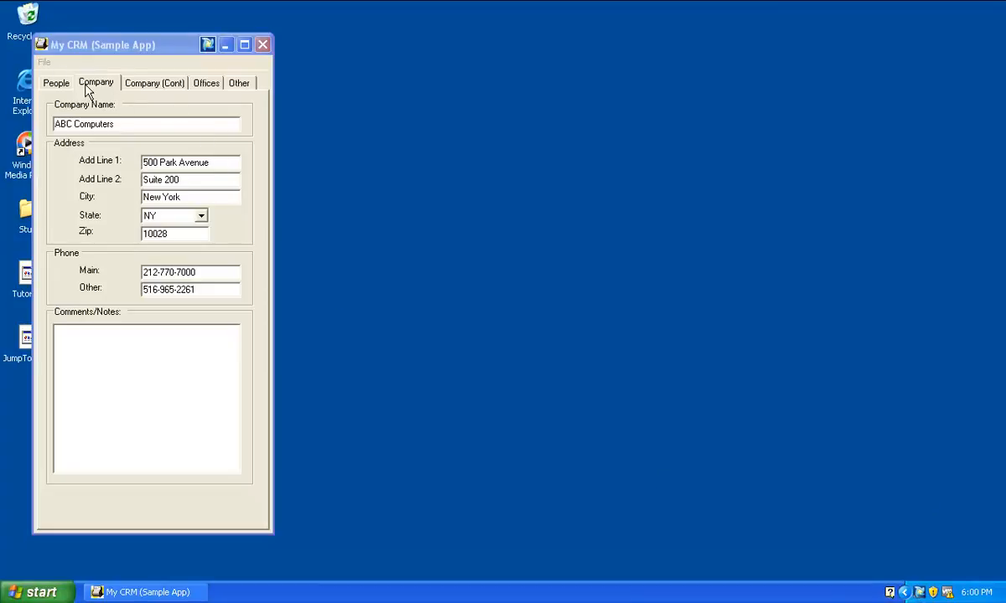
- Load the Appspace Editor from Ratchet-X and open the recent Tutorial1.appspace file
right_click(918, 592)
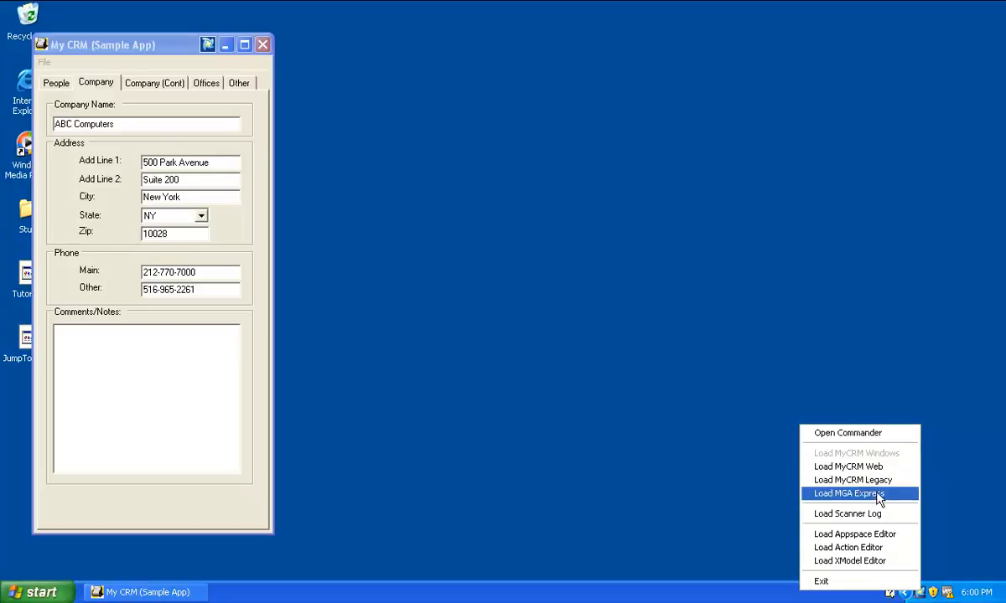
click(872, 537)
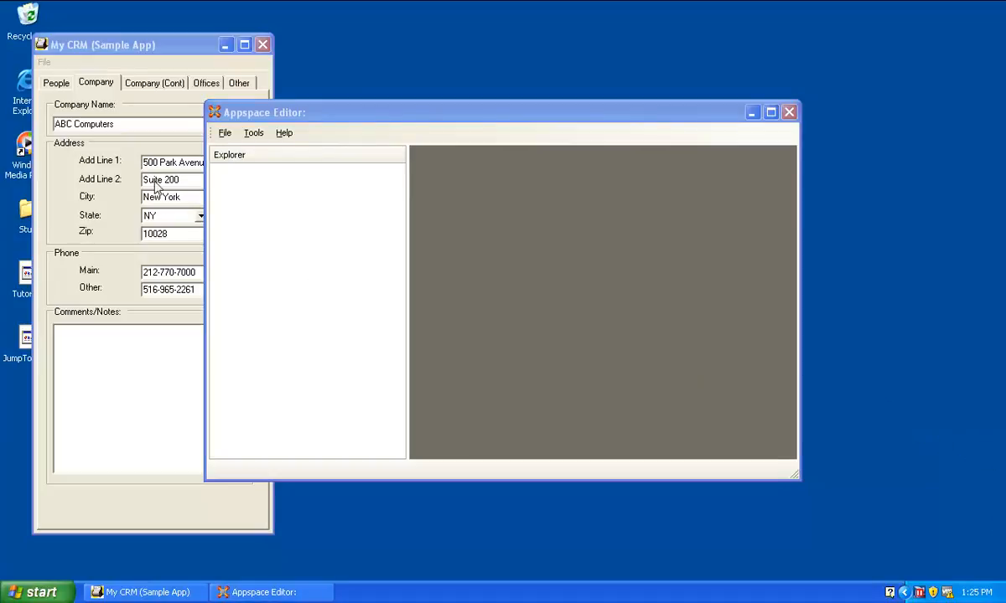
click(223, 134)
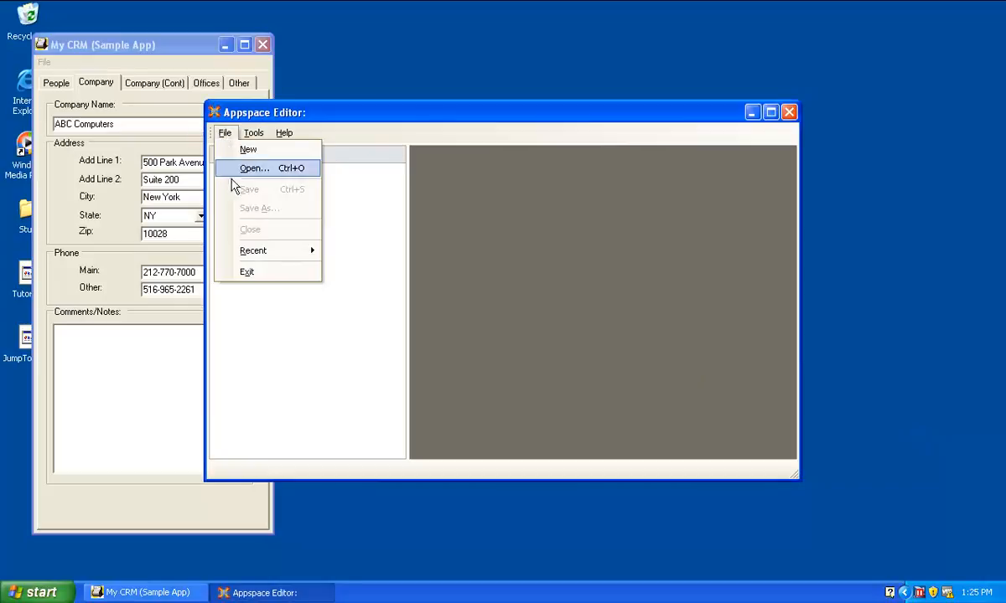
mouse_move(255, 257)
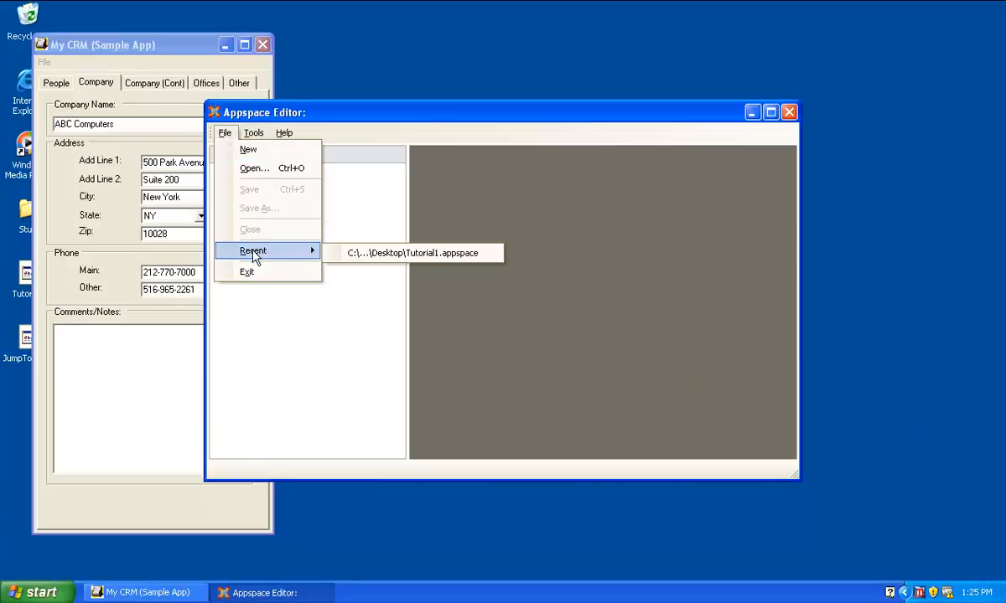
click(377, 253)
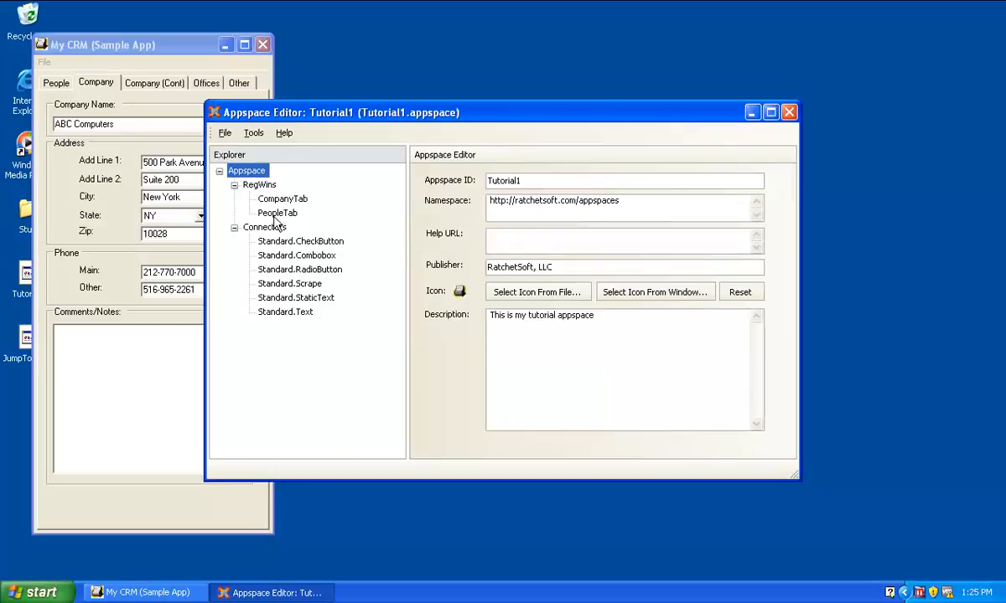
- Test the CompanyTab RegWin with the Window With Markers scan and the All ScreenLinks scan, and dismiss the broken link report
click(282, 200)
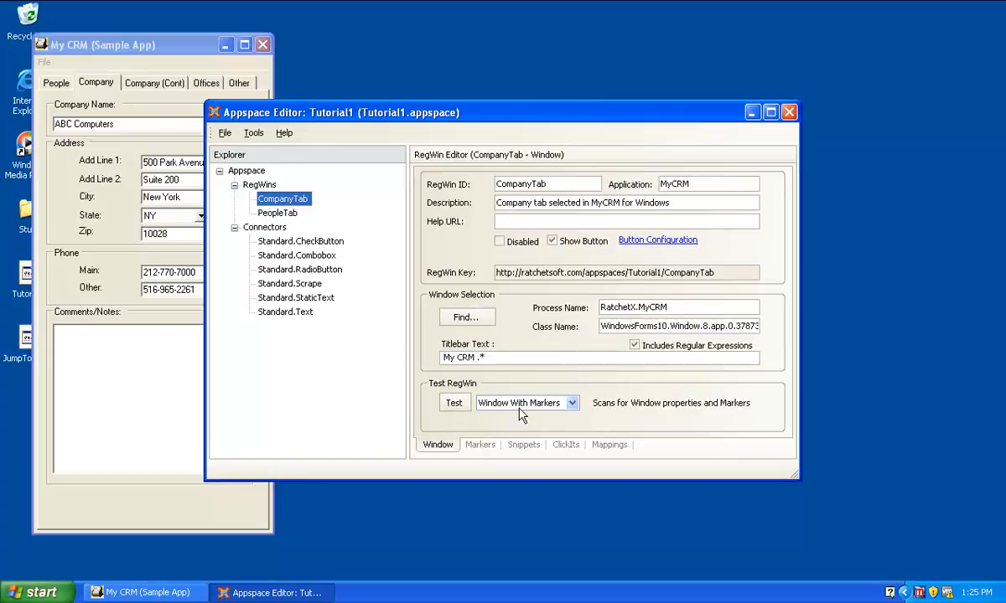
click(455, 407)
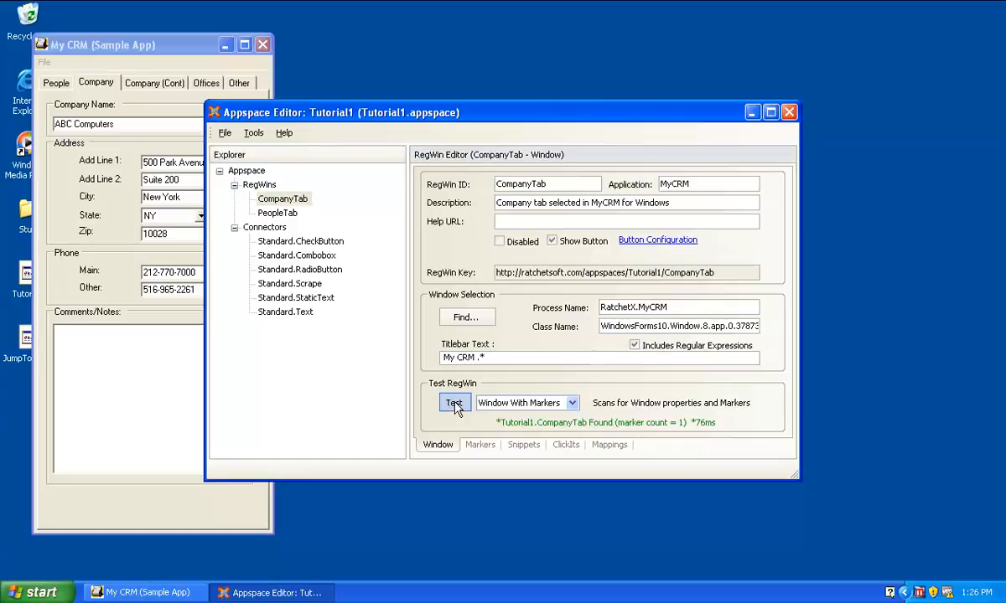
click(570, 403)
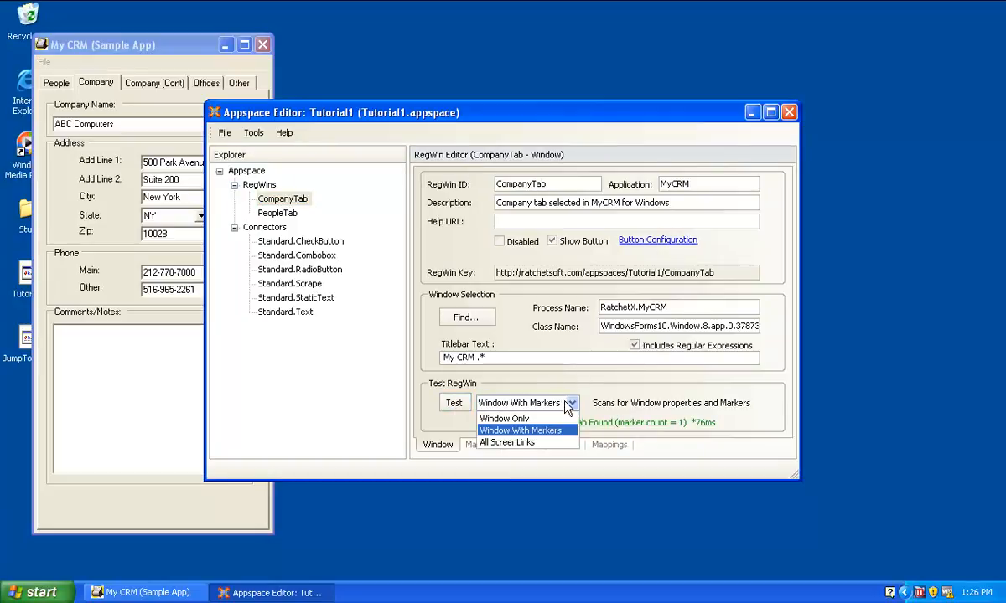
click(549, 443)
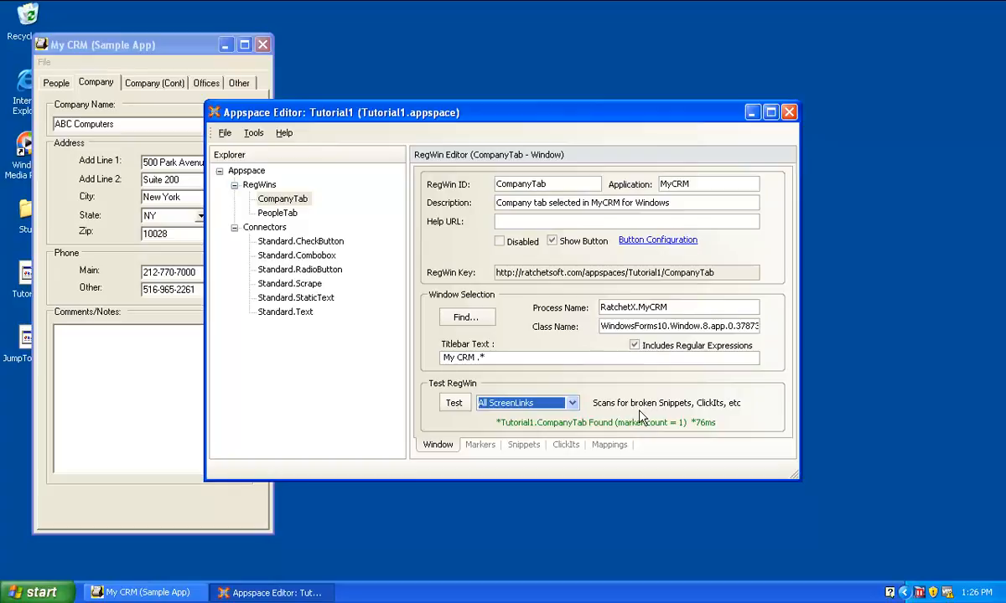
click(453, 403)
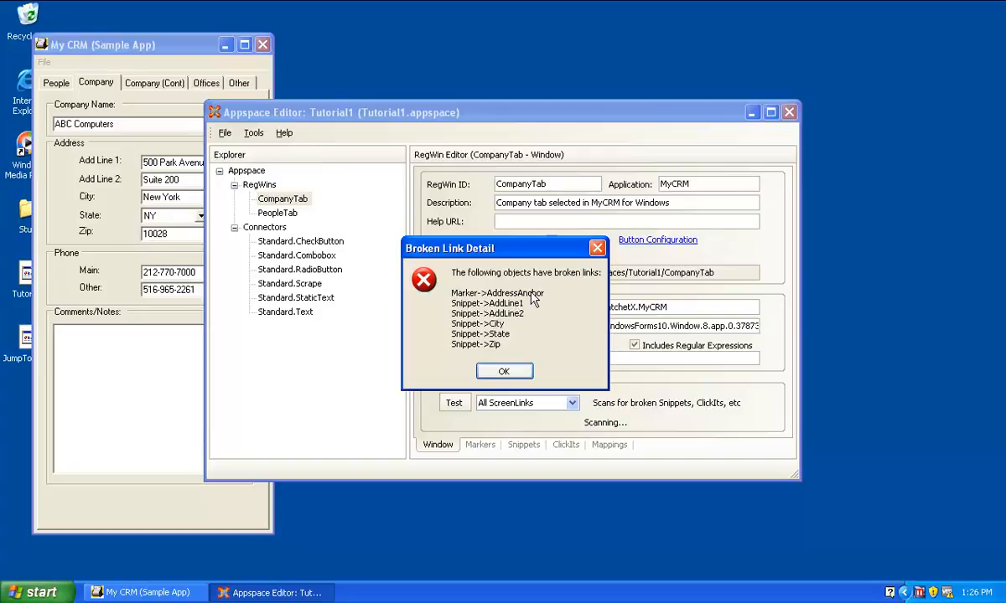
click(504, 371)
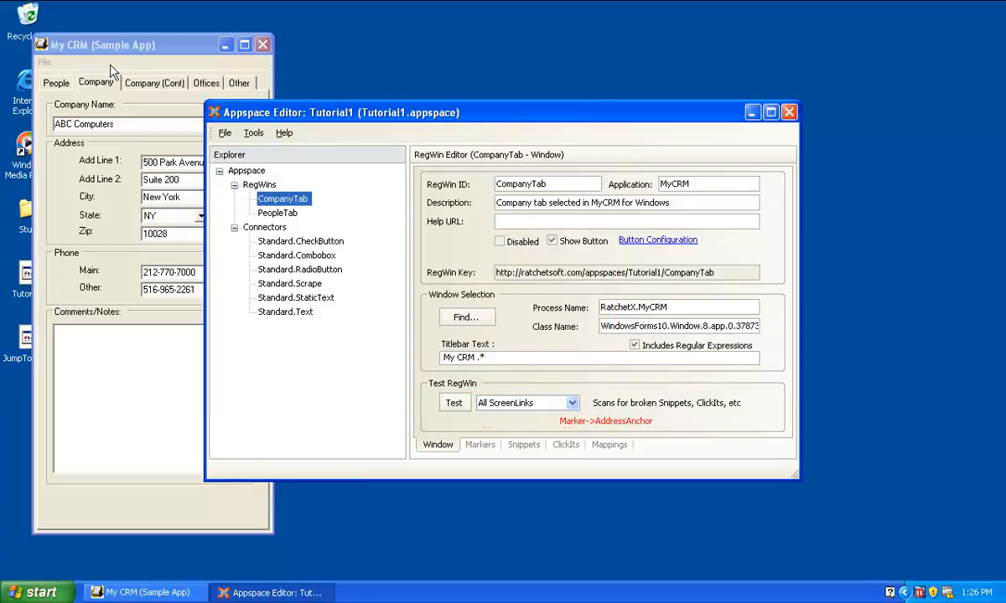
- View My CRM's Offices, Other and Company (Cont) pages and return to the Company page
click(131, 54)
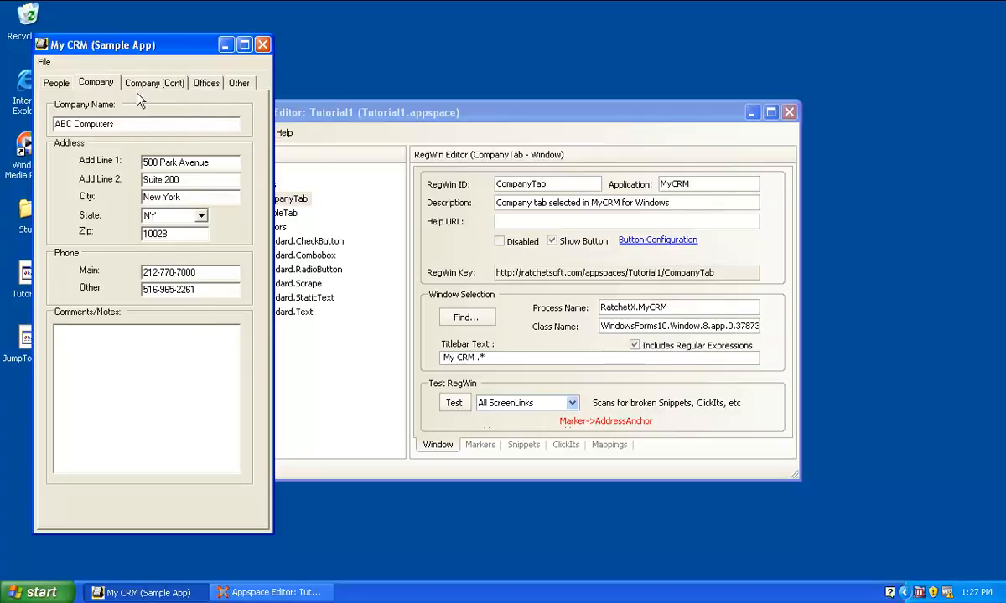
click(204, 87)
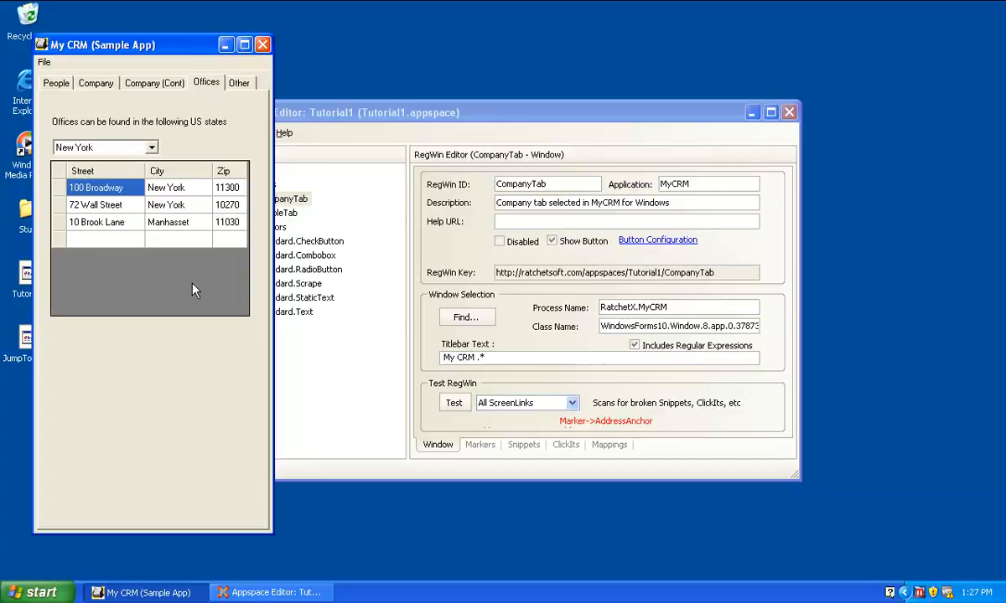
click(237, 83)
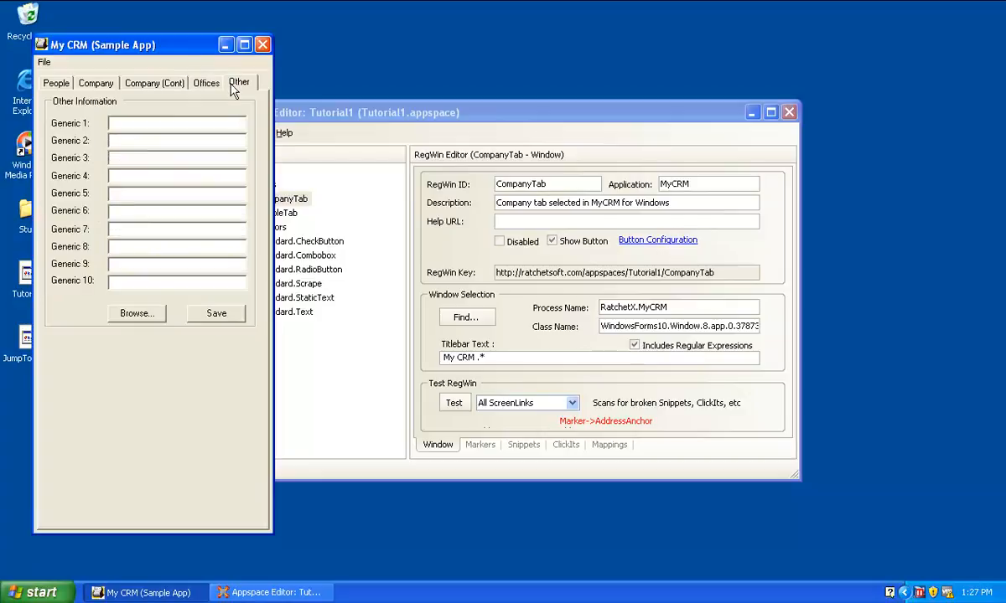
click(164, 87)
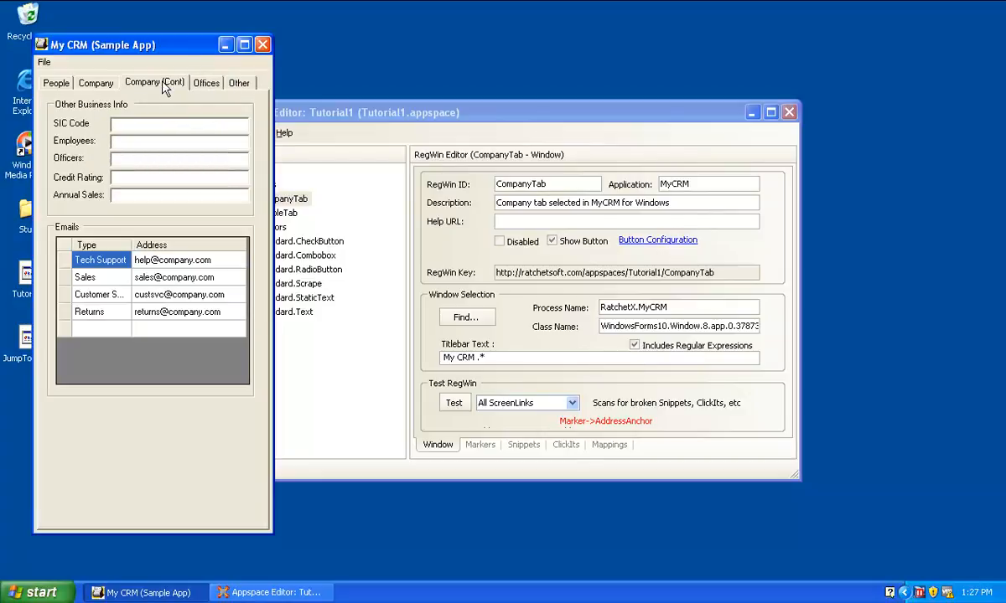
click(94, 83)
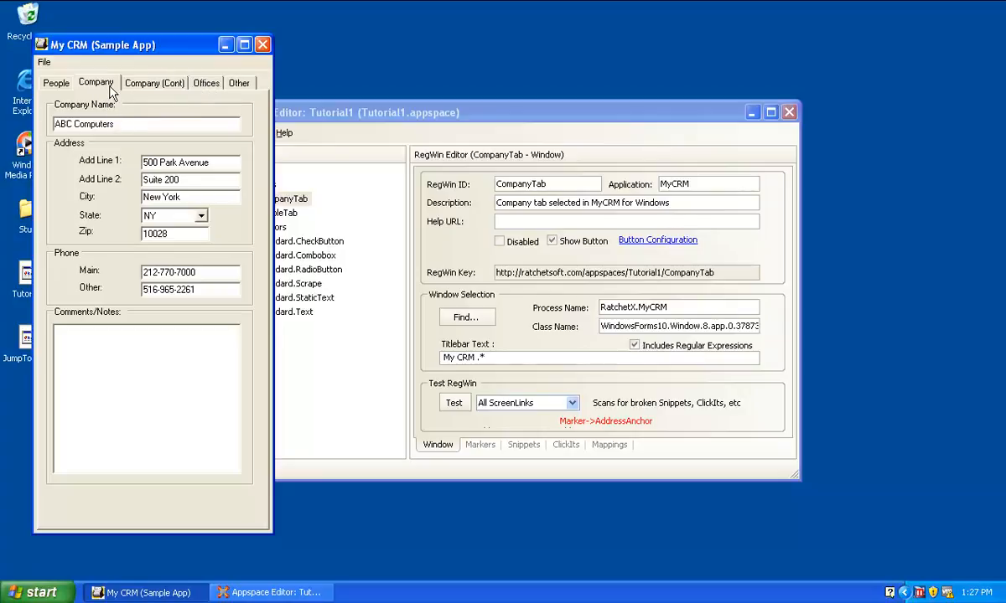
- Start a path comparison for the CompanyTab's AddressAnchor marker in the Appspace Editor
click(423, 122)
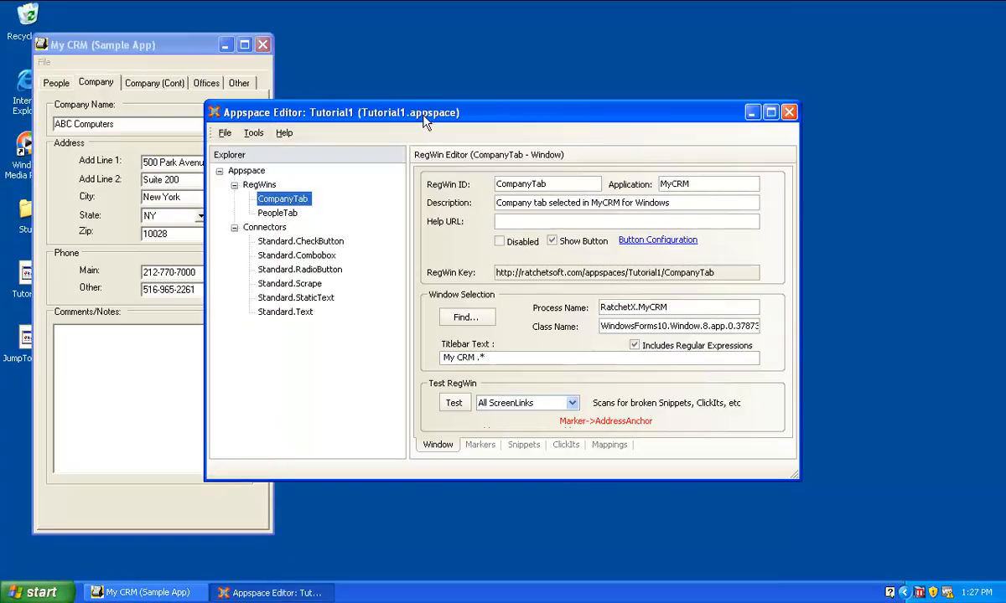
click(486, 447)
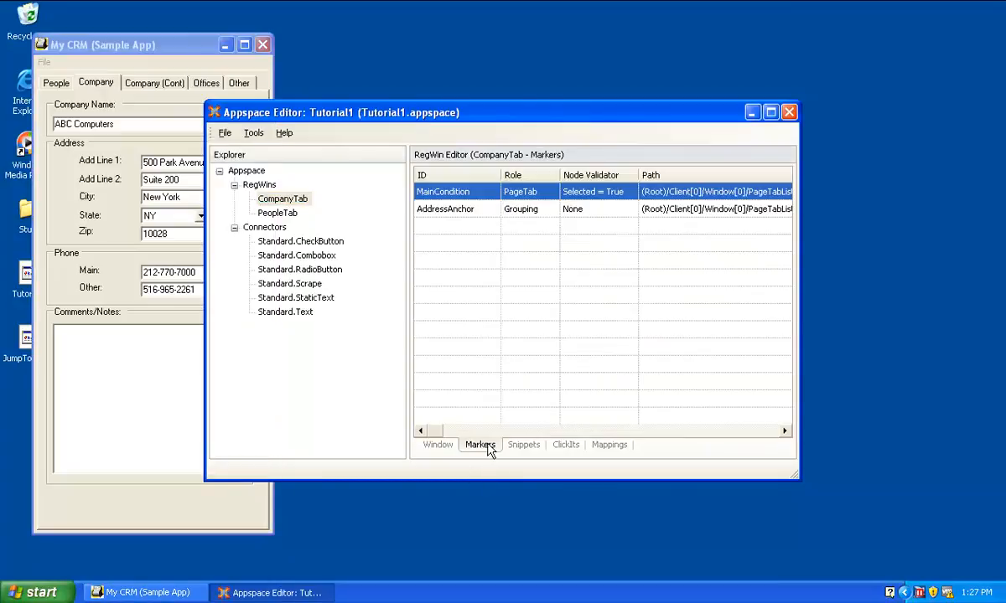
click(470, 213)
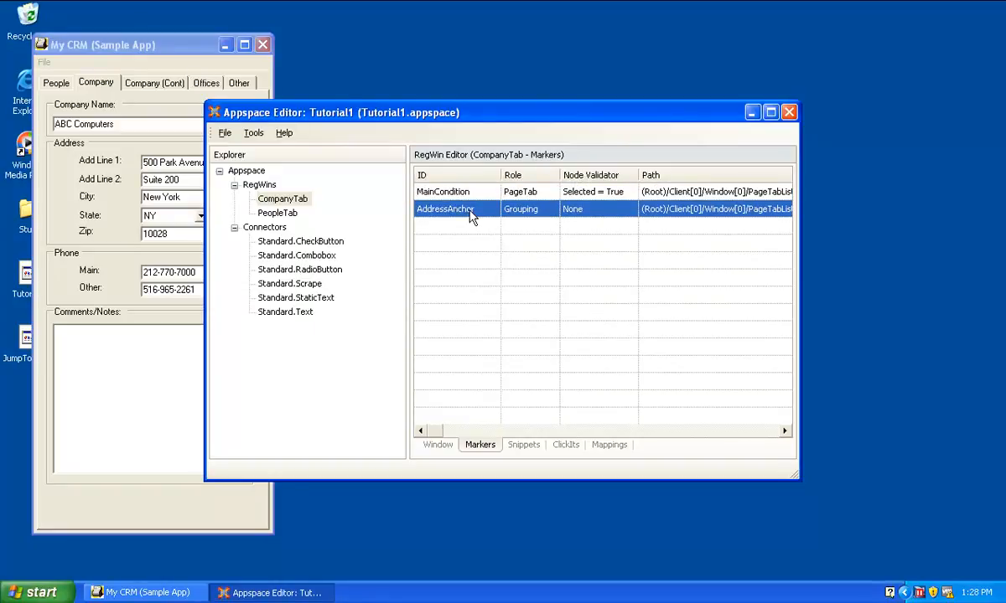
right_click(479, 216)
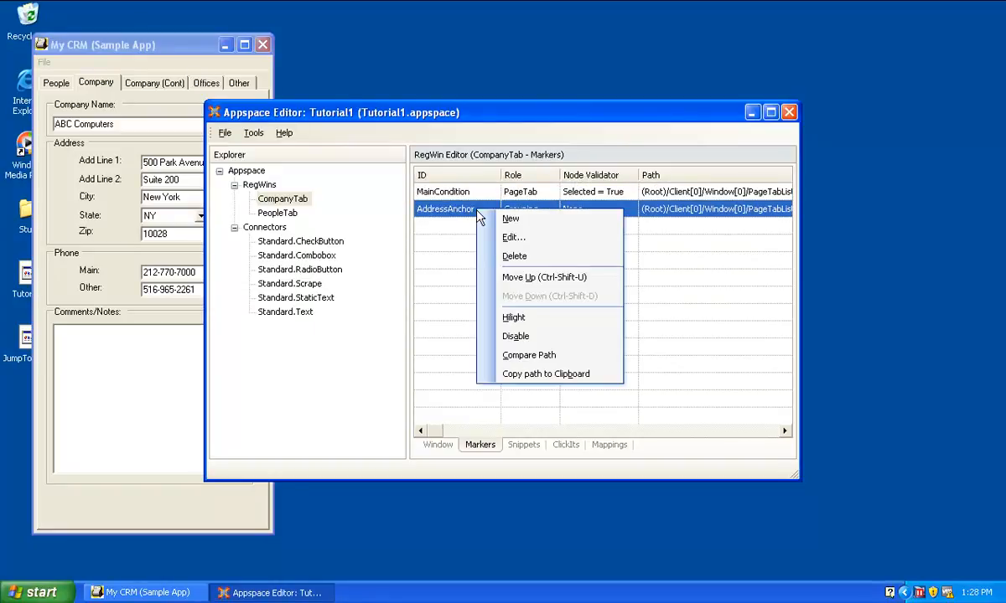
click(518, 362)
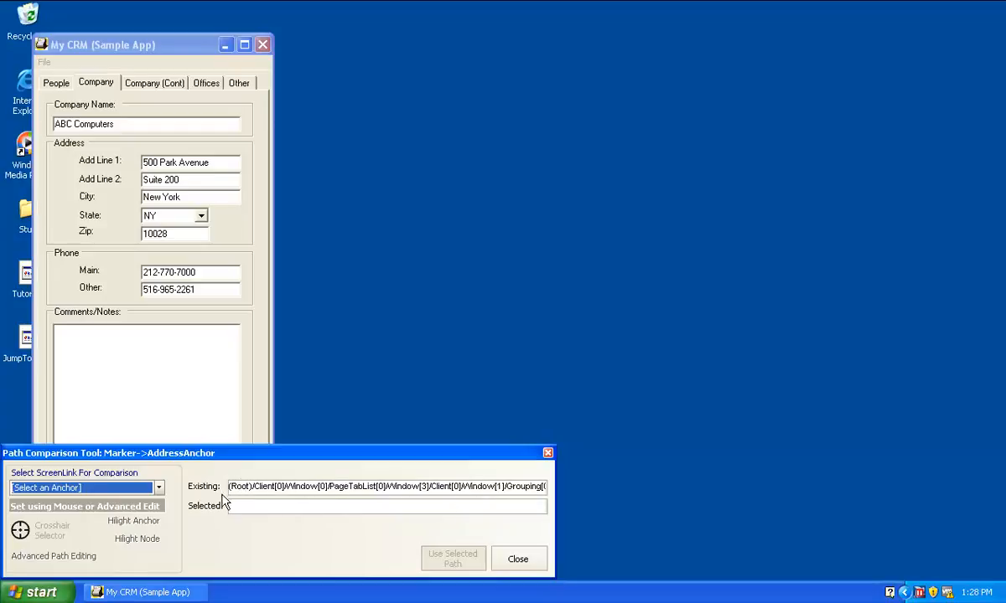
- Compare the AddressAnchor path with My CRM's Address group box, using Root as the anchor and the crosshair selector
click(70, 489)
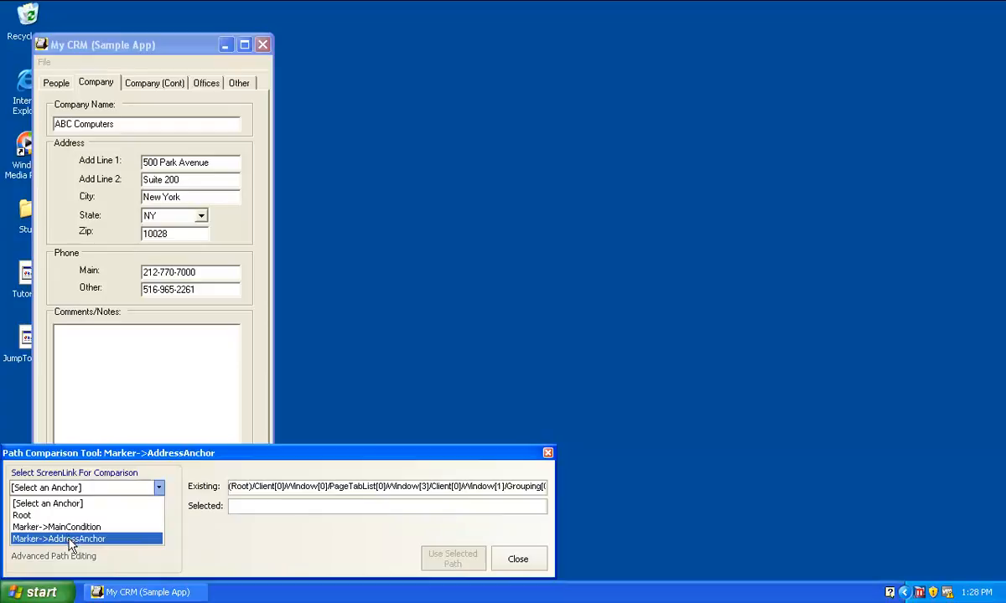
click(70, 517)
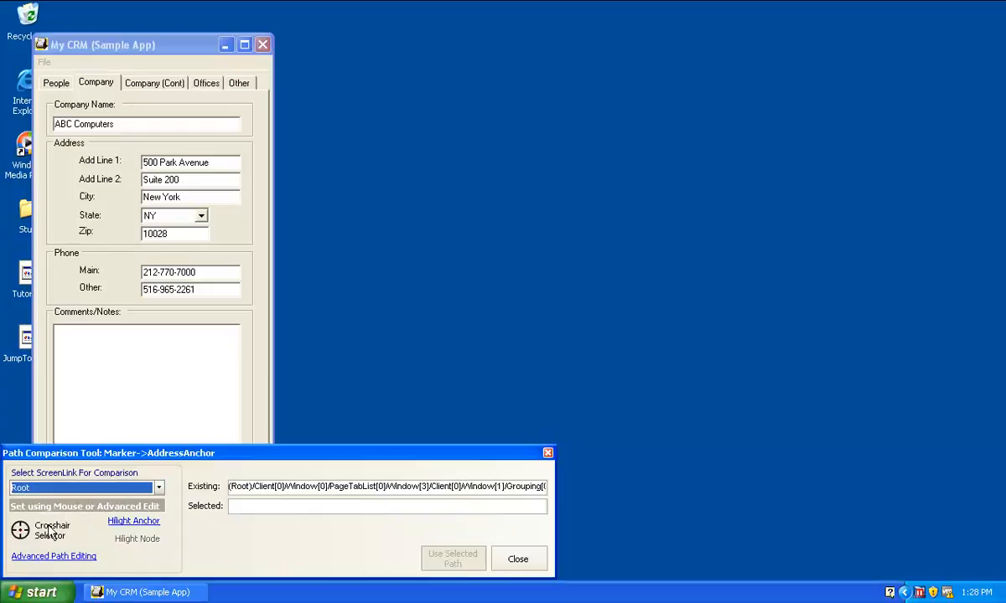
drag(18, 524, 65, 185)
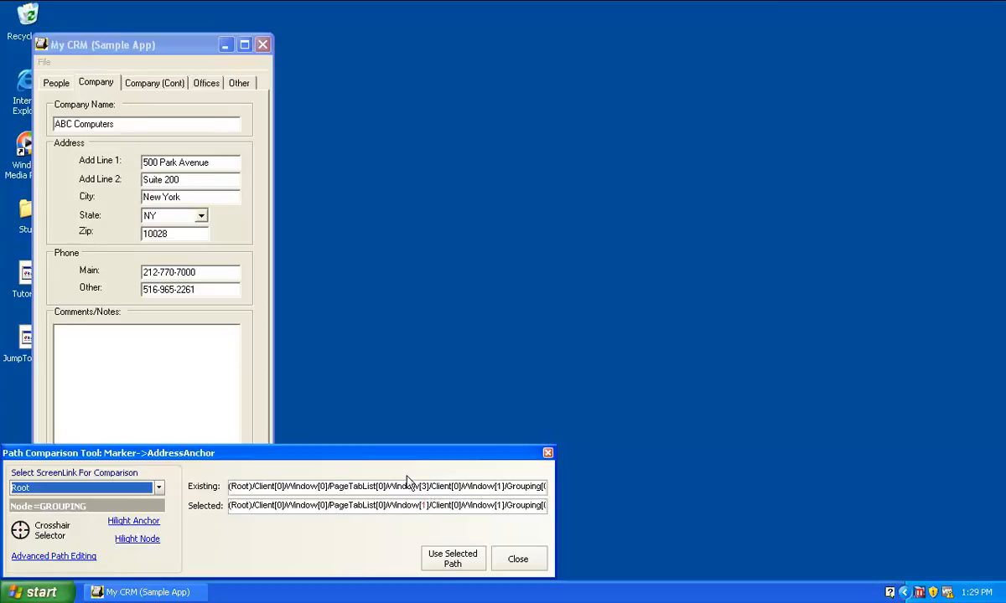
- In the advanced path editor, cut the AddressAnchor path back to (Root)/Client[0]/Window[0]/PageTabList[0]/Window[1] and refresh the node details
click(52, 556)
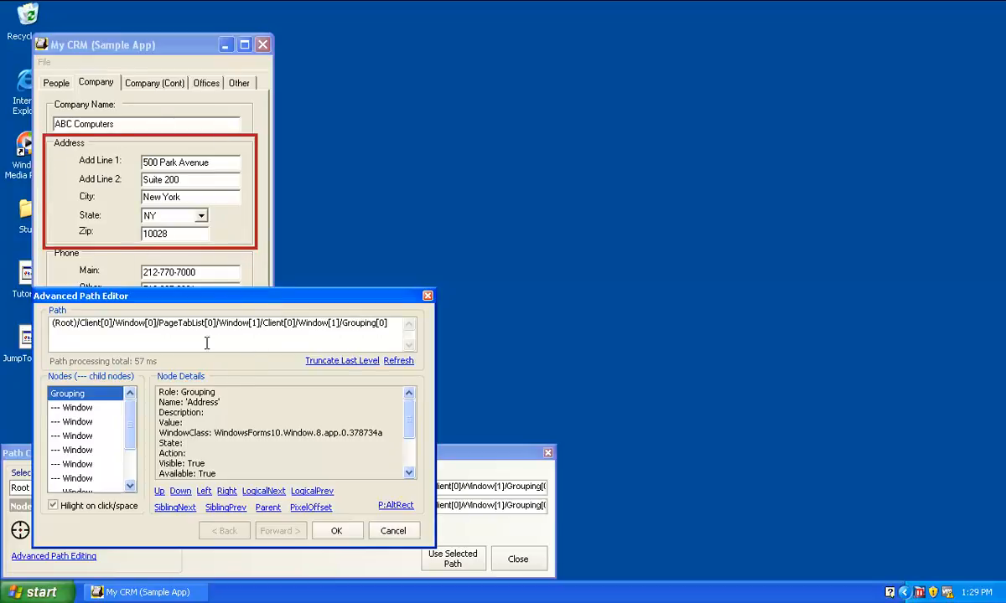
double_click(254, 322)
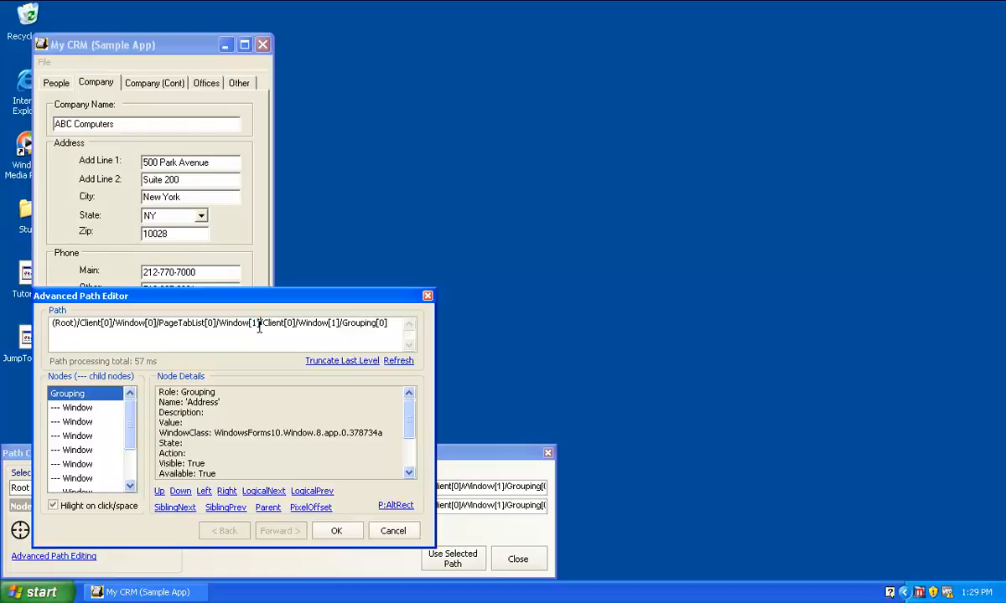
drag(260, 327, 397, 338)
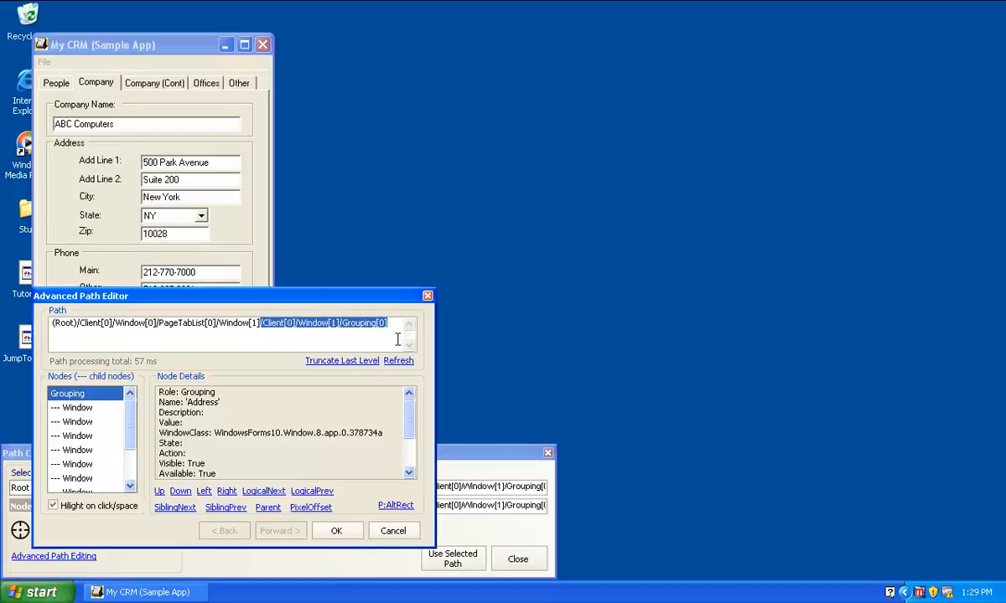
key(Delete)
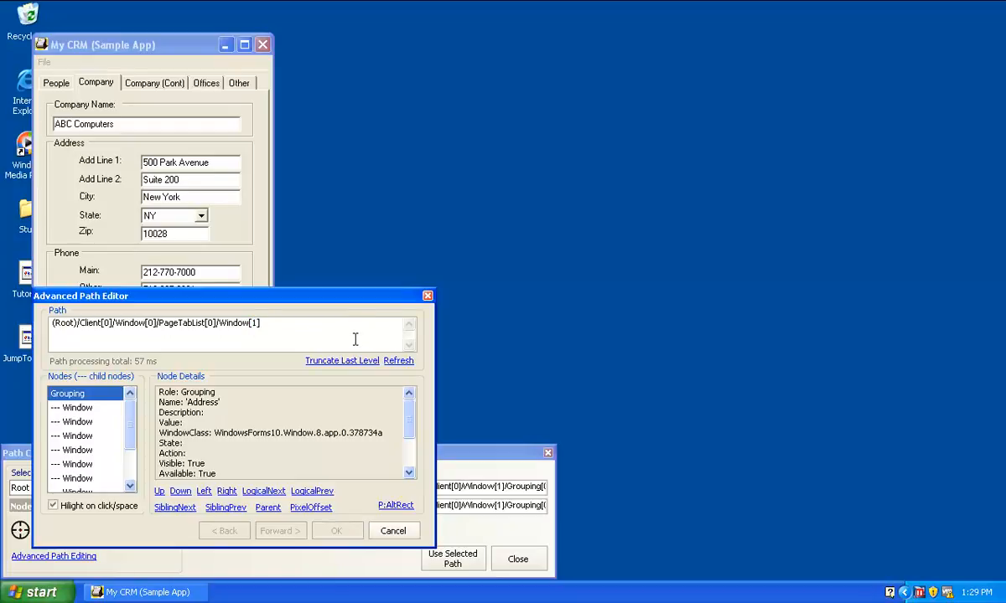
click(398, 361)
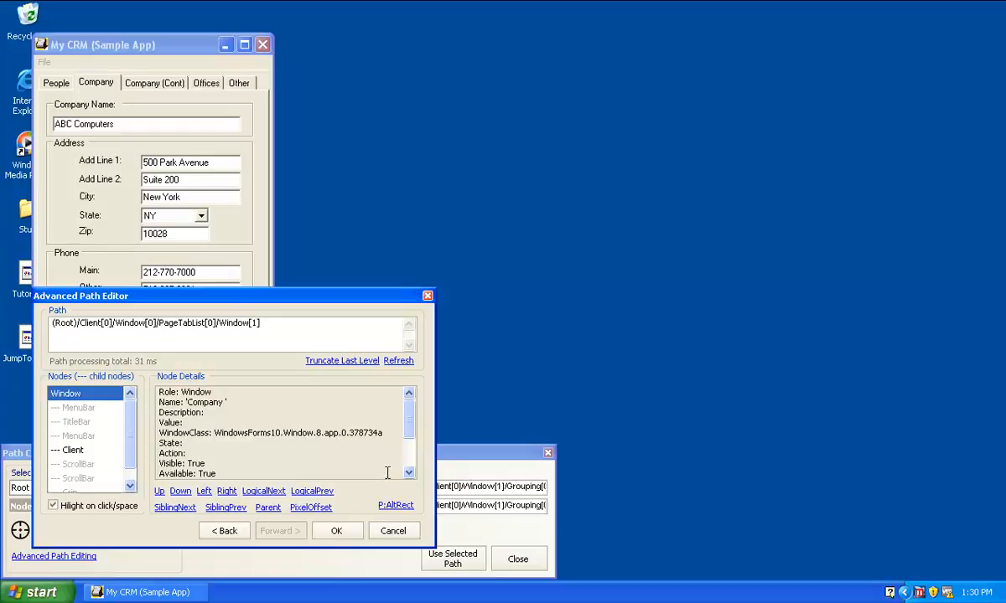
- Replace the last Window's index in the path with the condition Name='Company ', including the trailing space, and refresh the node details
key(BackSpace)
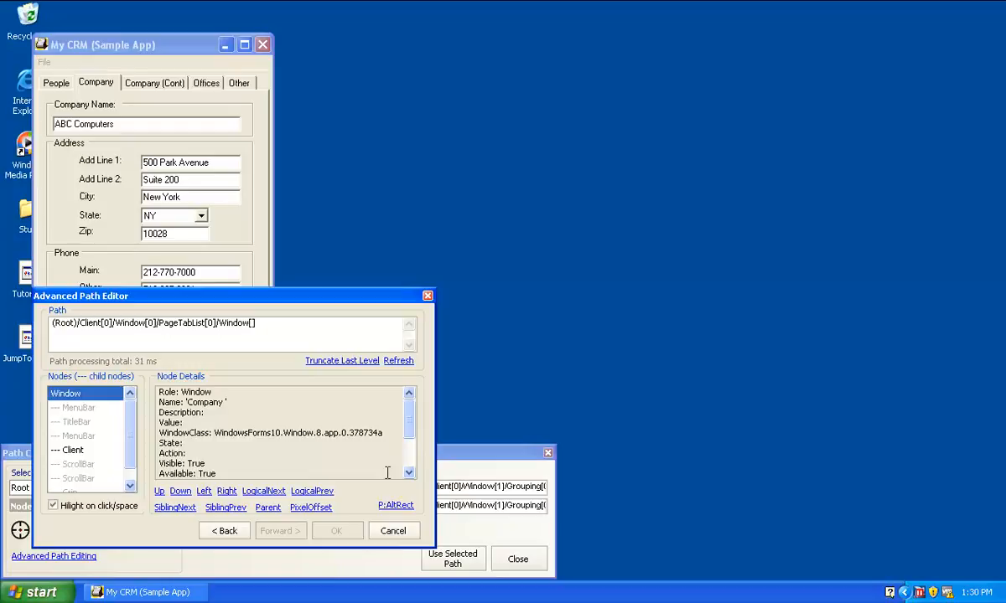
text(Name='Company)
mouse_move(184, 402)
mouse_down()
mouse_move(208, 404)
mouse_move(176, 402)
mouse_up()
click(170, 402)
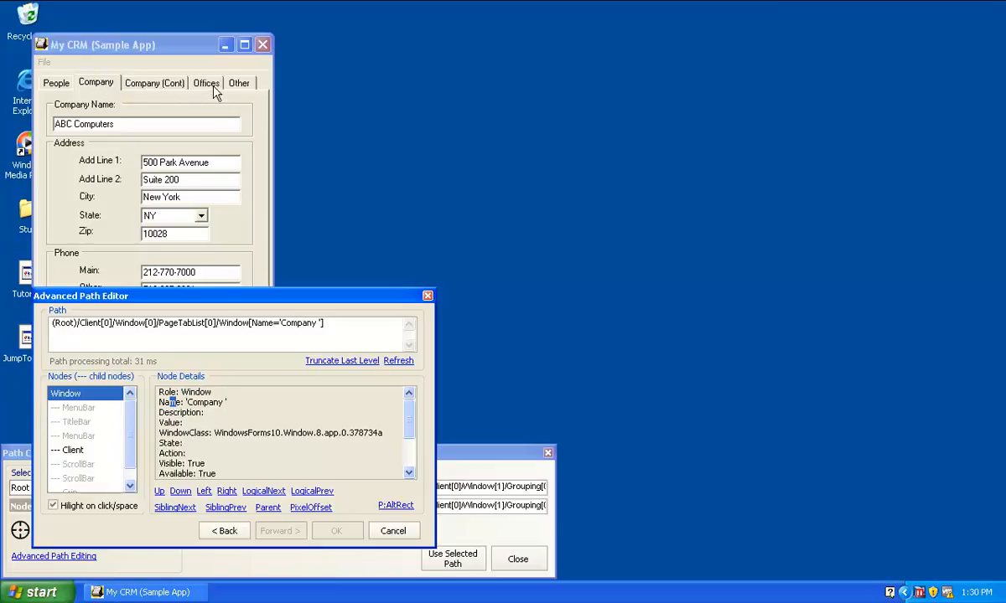
click(232, 399)
click(312, 324)
drag(186, 404, 243, 402)
click(240, 403)
click(398, 363)
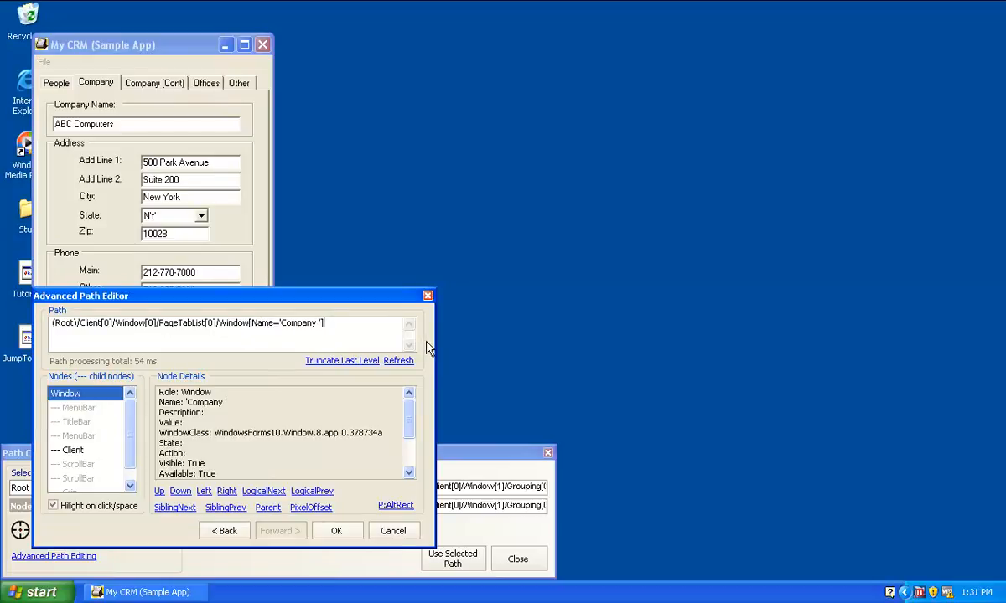
- Extend the path through the child nodes Client[0], Window[1] and Grouping[0] to the Address group, and accept the edited path
double_click(75, 451)
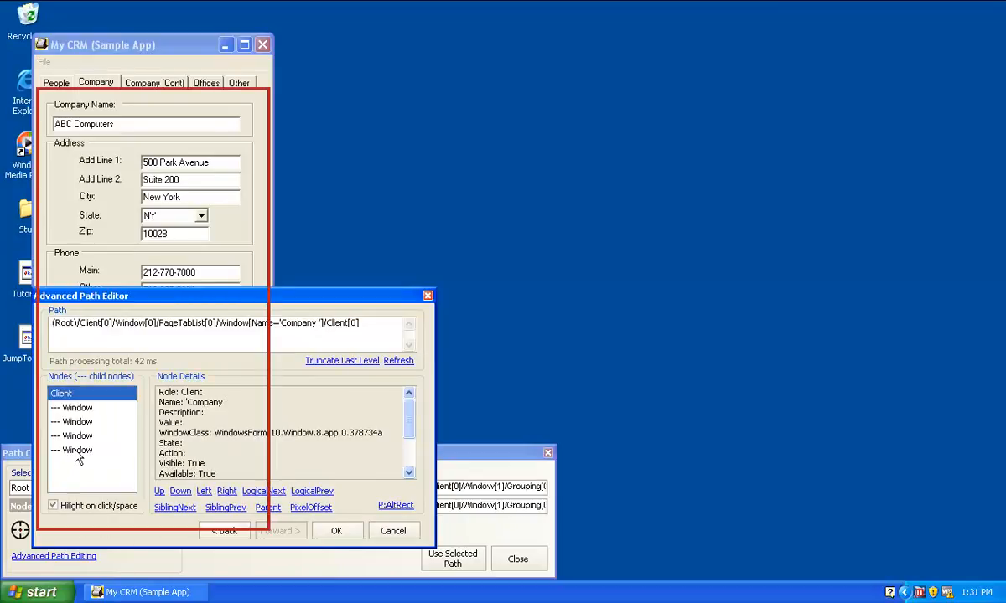
click(79, 407)
click(80, 421)
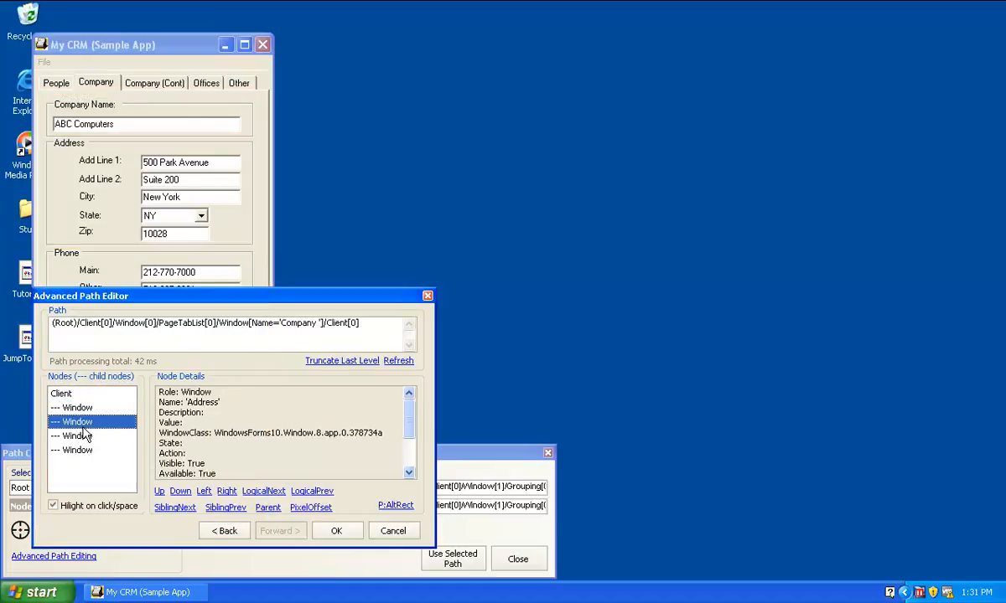
double_click(82, 422)
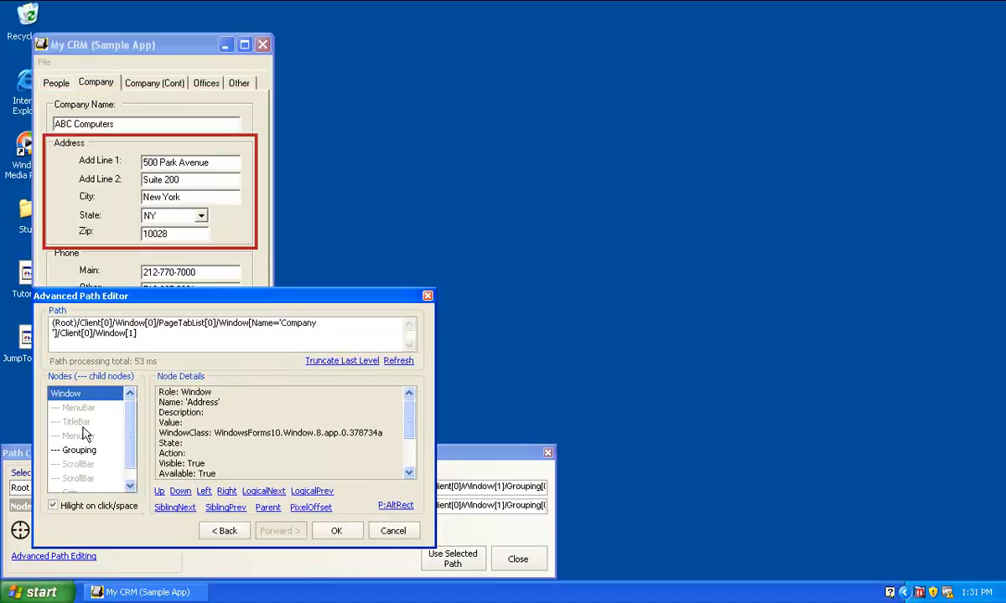
double_click(83, 451)
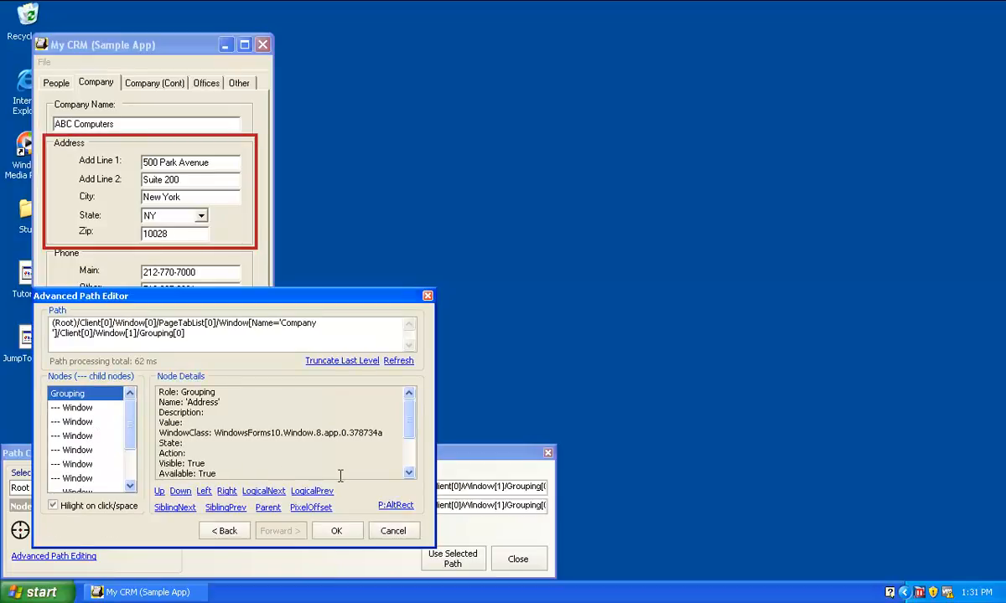
click(337, 533)
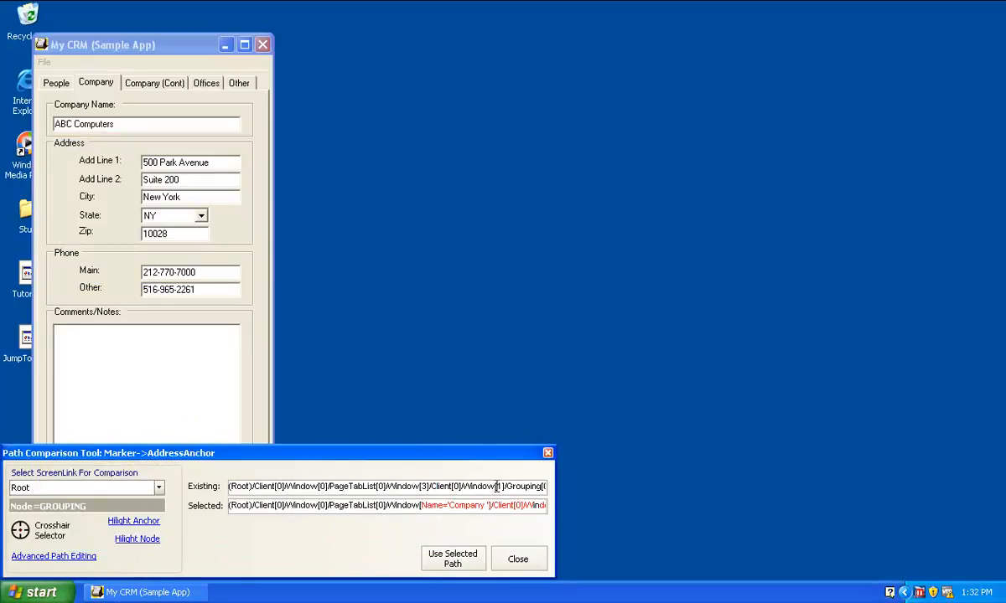
- Review the existing and selected AddressAnchor paths to their ends, and highlight the selected node in My CRM
drag(497, 486, 566, 479)
click(426, 486)
click(425, 506)
key(End)
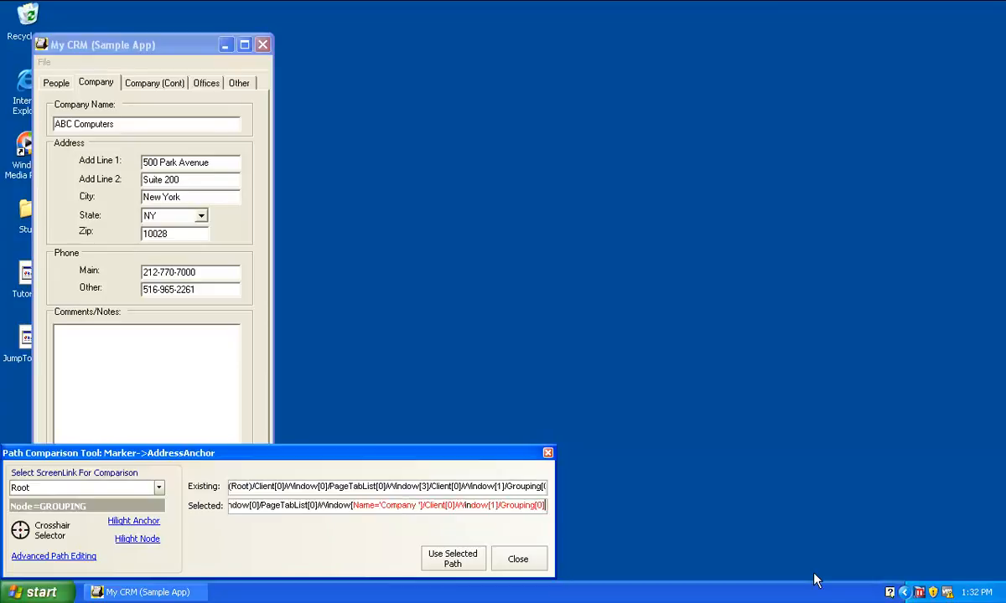
key(Home)
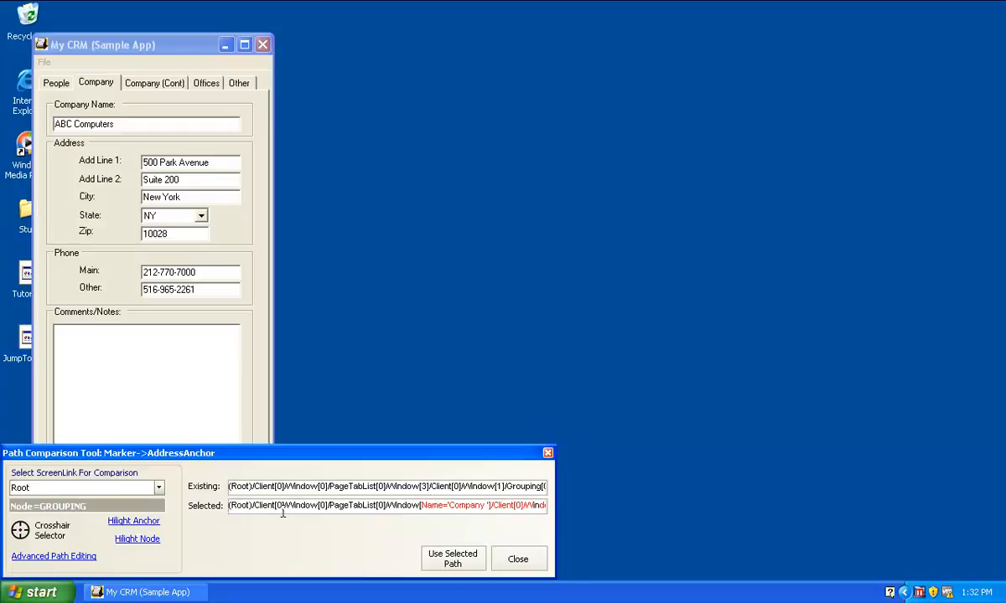
click(136, 541)
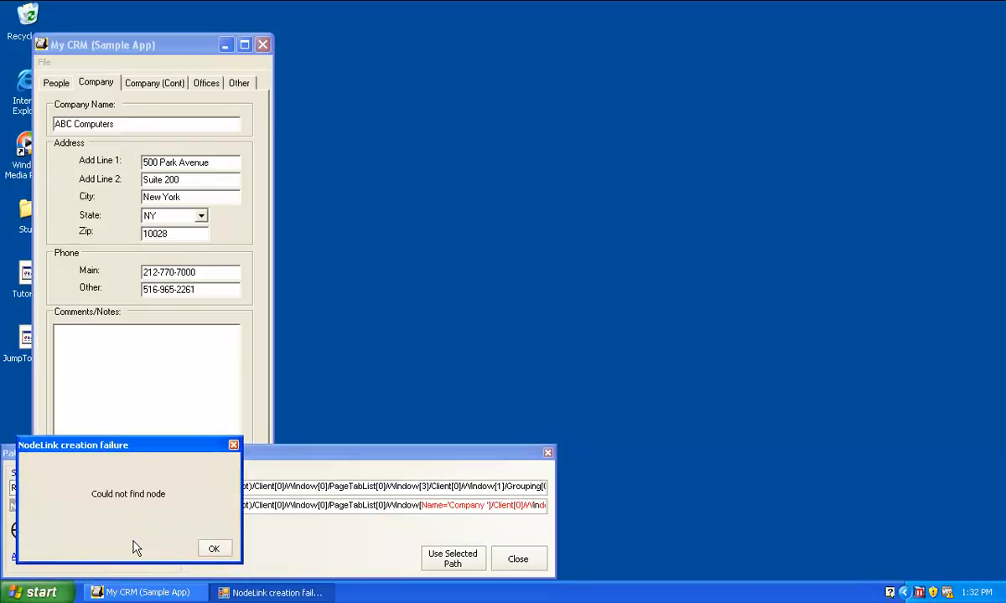
click(209, 549)
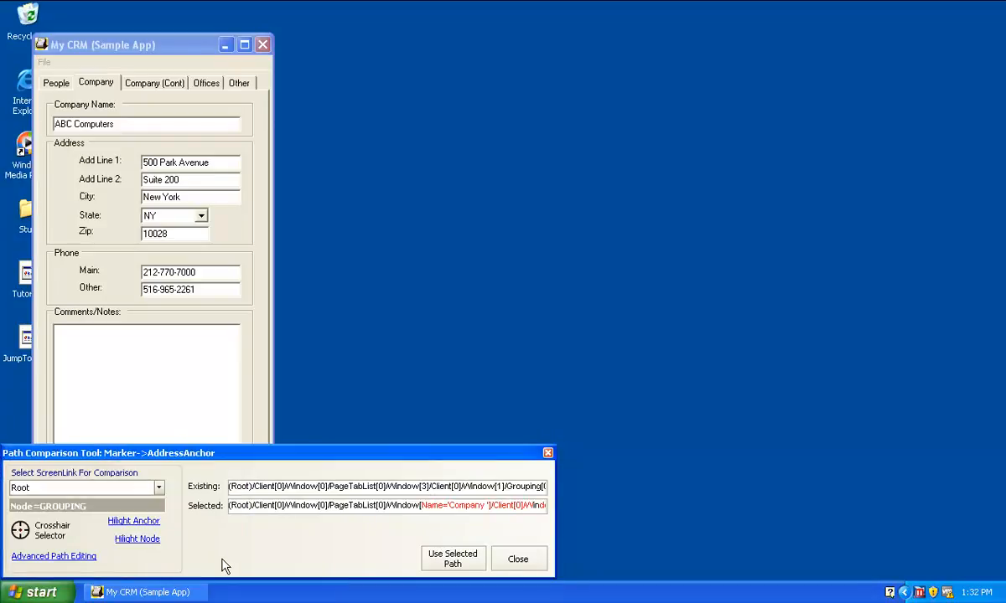
click(139, 542)
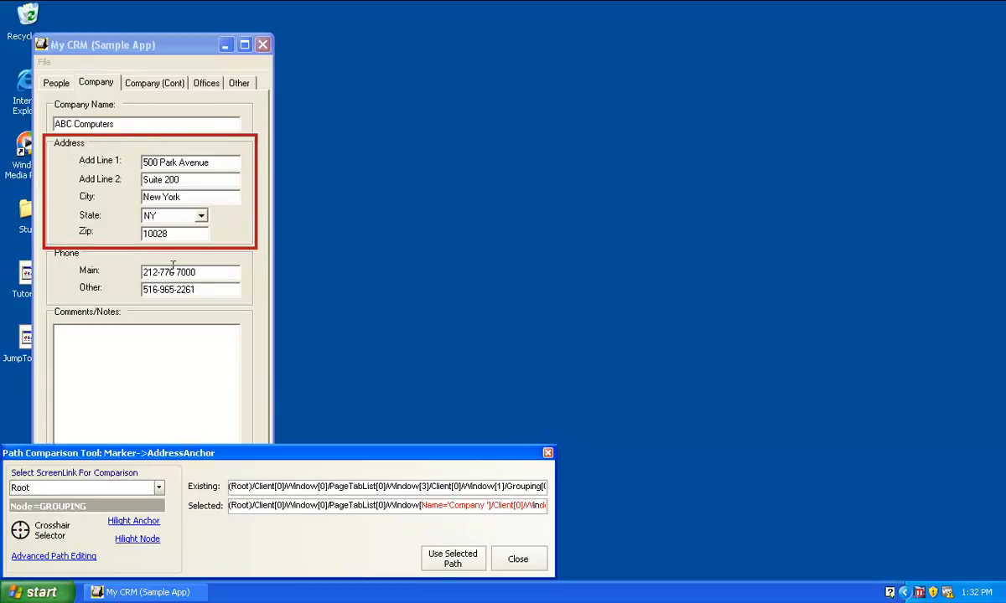
- Apply the selected path to the AddressAnchor marker and check its full path in the CompanyTab's marker list
click(454, 560)
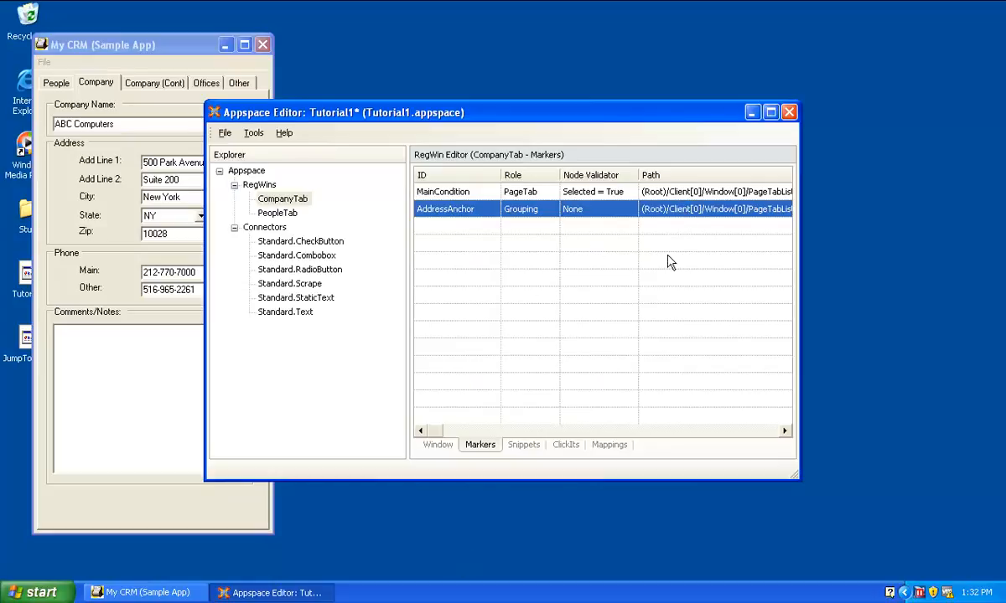
click(785, 431)
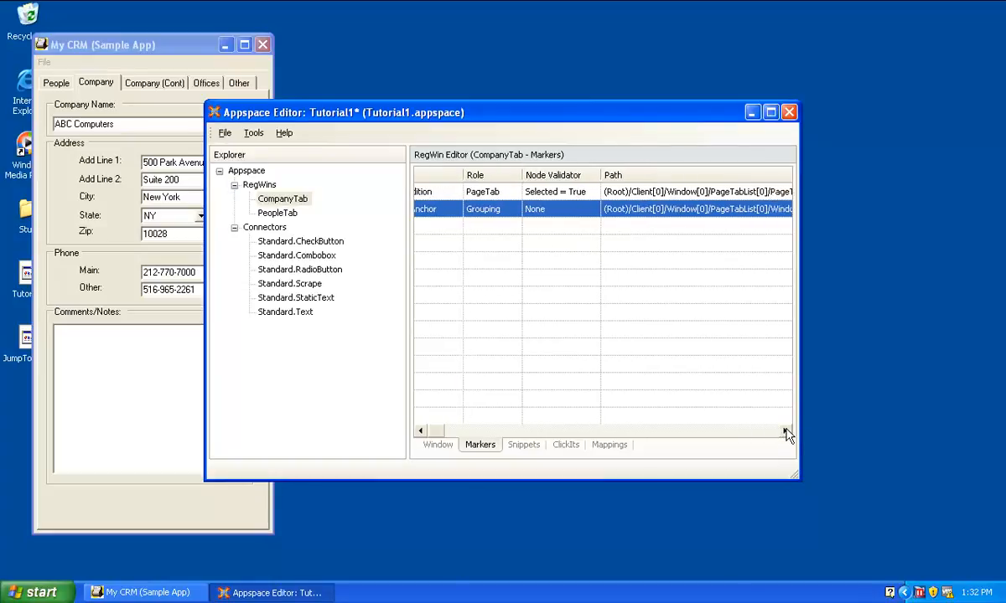
click(785, 430)
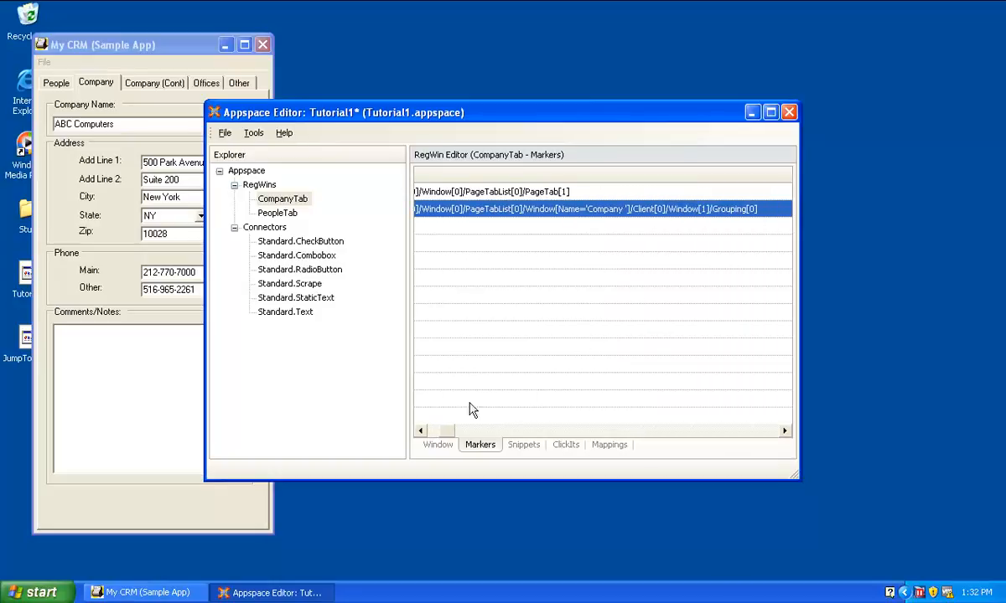
click(435, 430)
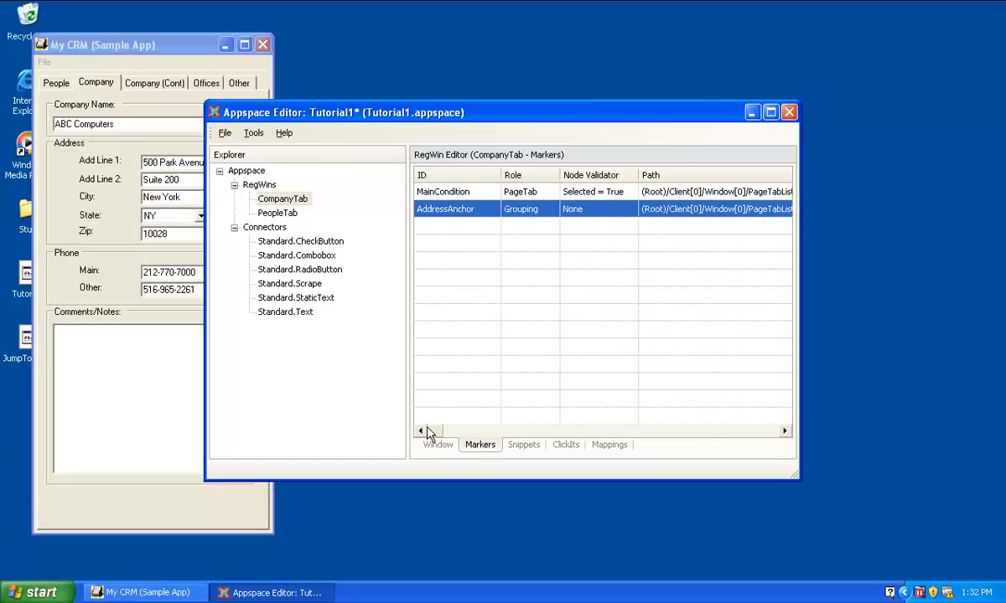
- Highlight the AddressAnchor marker's node from its properties, and retest the CompanyTab RegWin with the All ScreenLinks scan
double_click(484, 210)
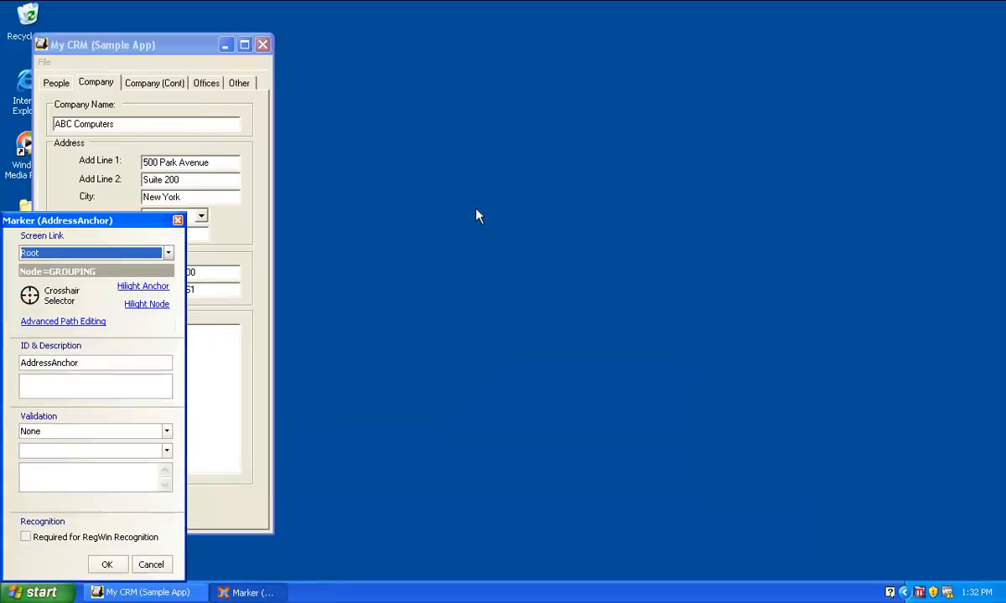
click(143, 304)
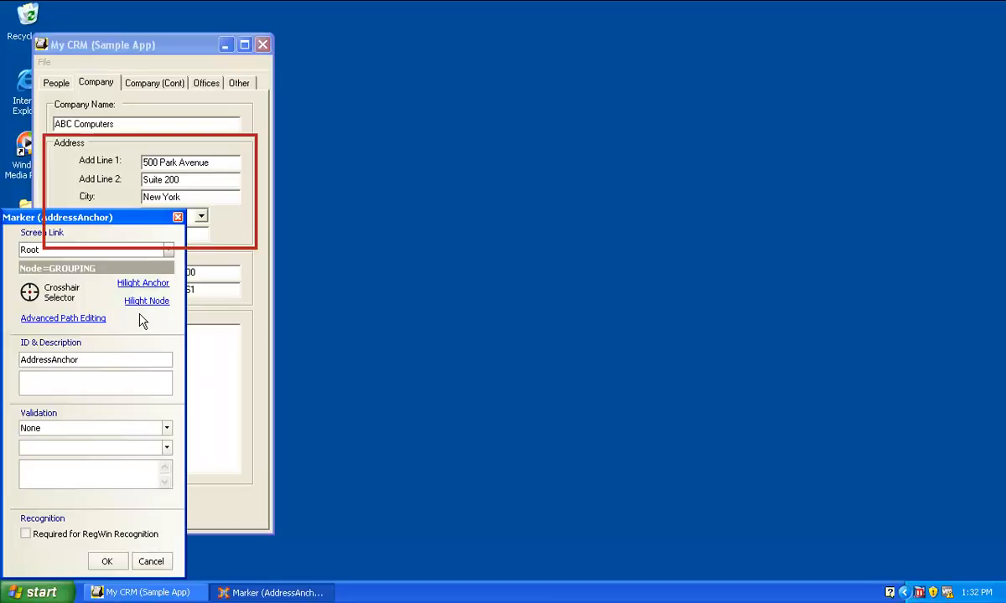
click(104, 561)
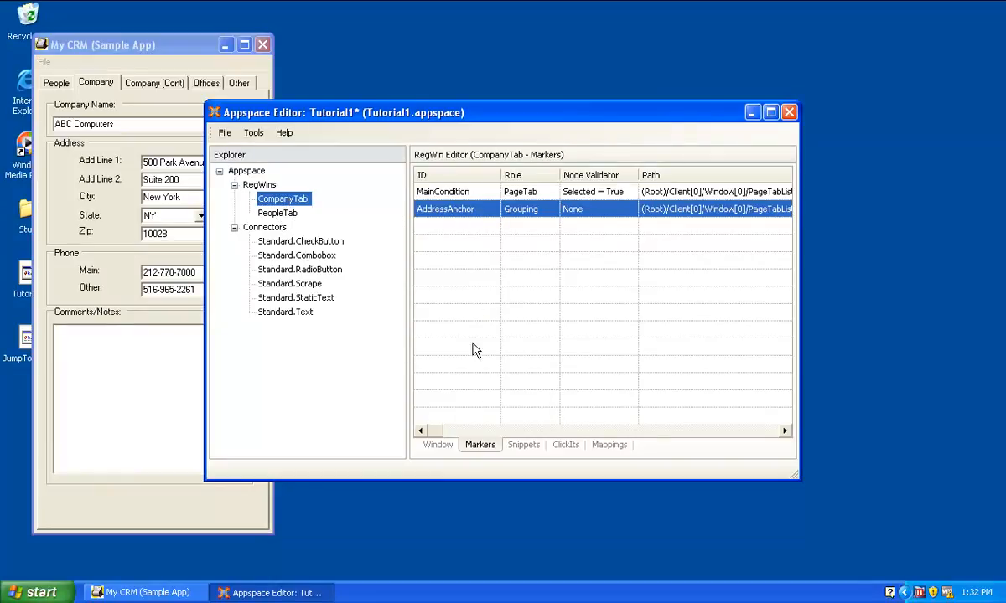
click(439, 445)
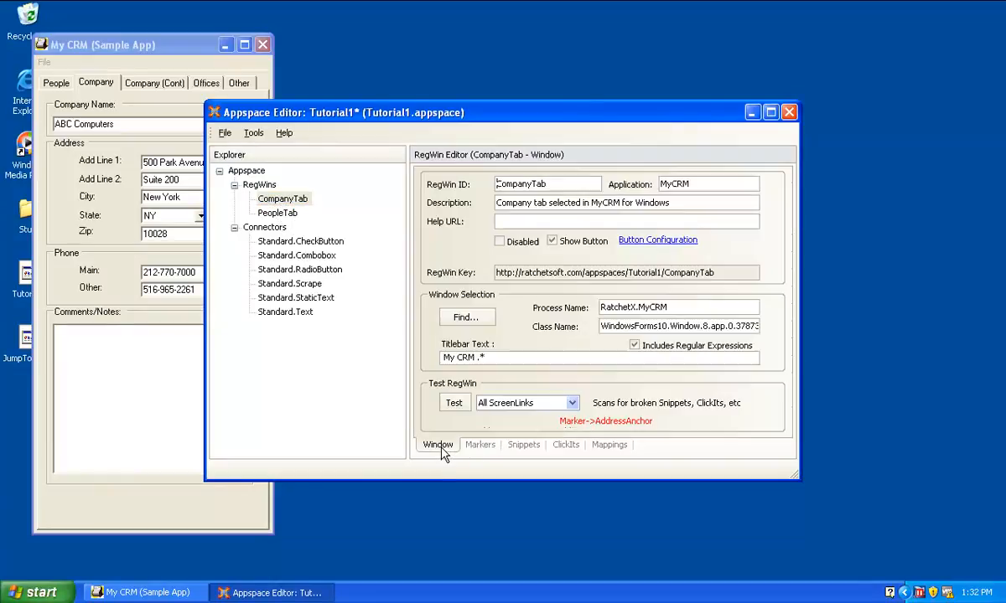
click(454, 403)
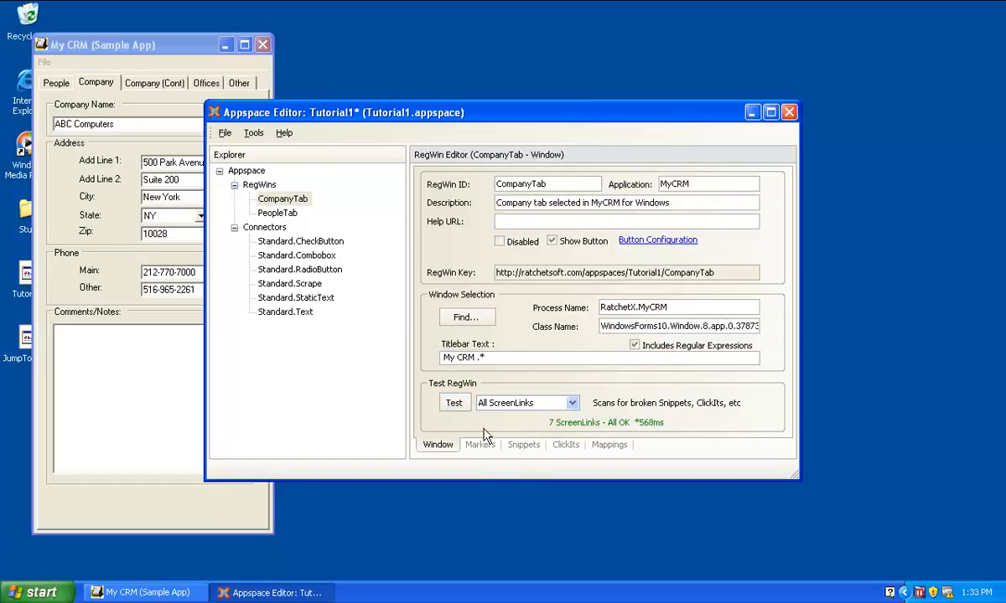
- Close My CRM and relaunch it with Load MyCRM Windows
click(186, 46)
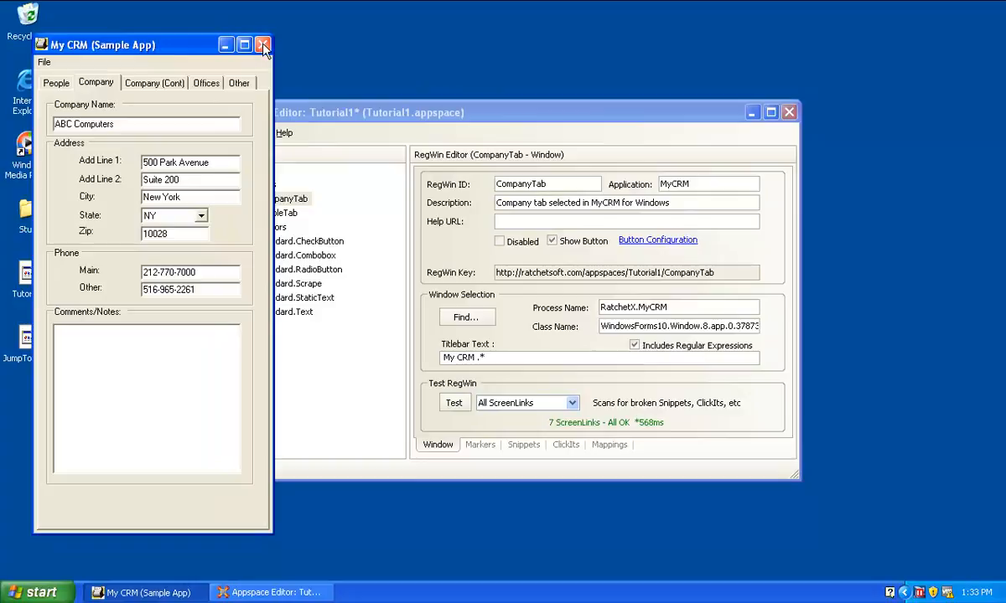
click(262, 44)
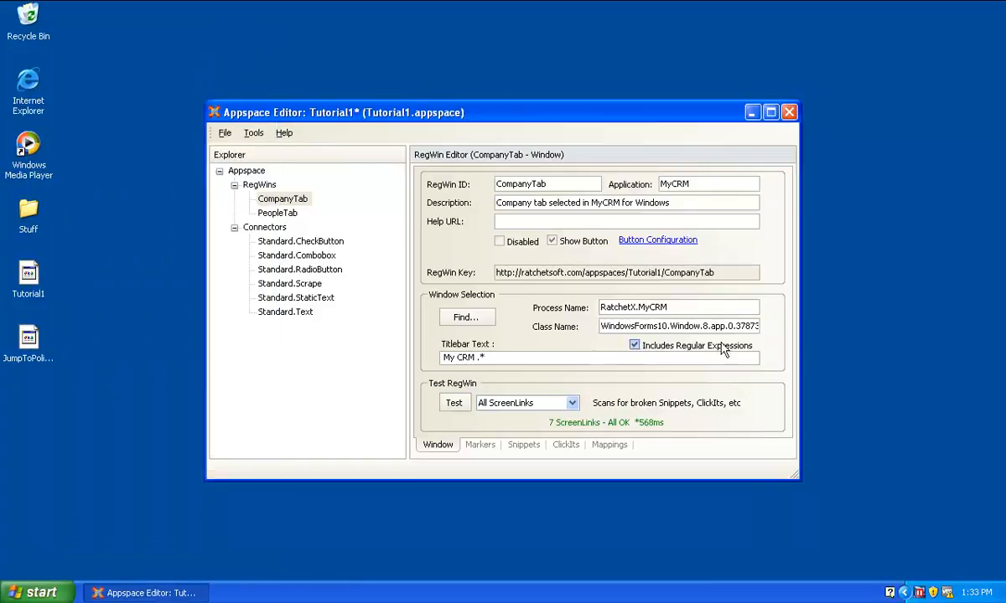
right_click(918, 592)
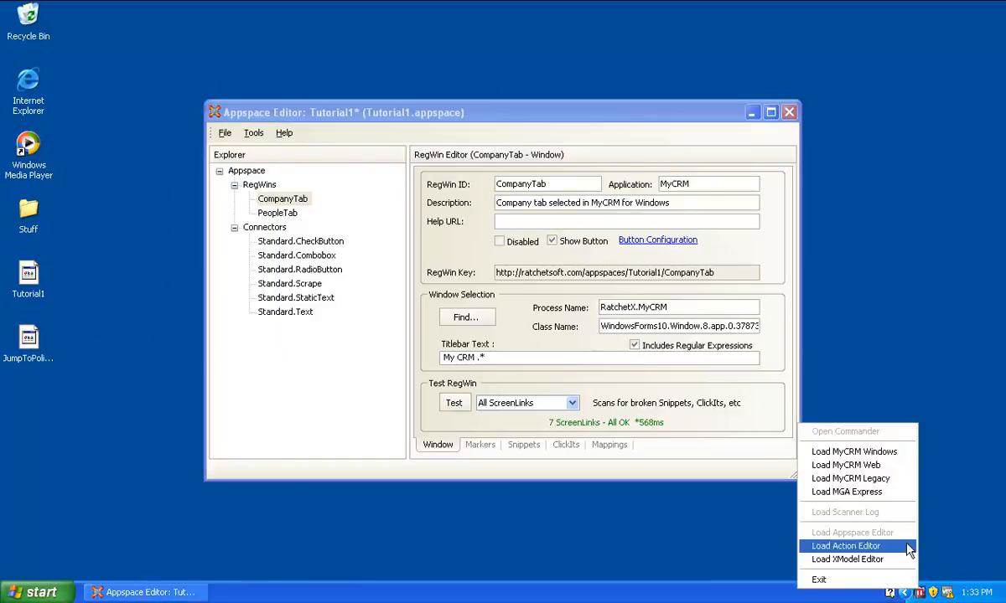
click(874, 452)
- Visit My CRM's Other, Offices and Company (Cont) pages in that order, ending on the Company page
click(250, 84)
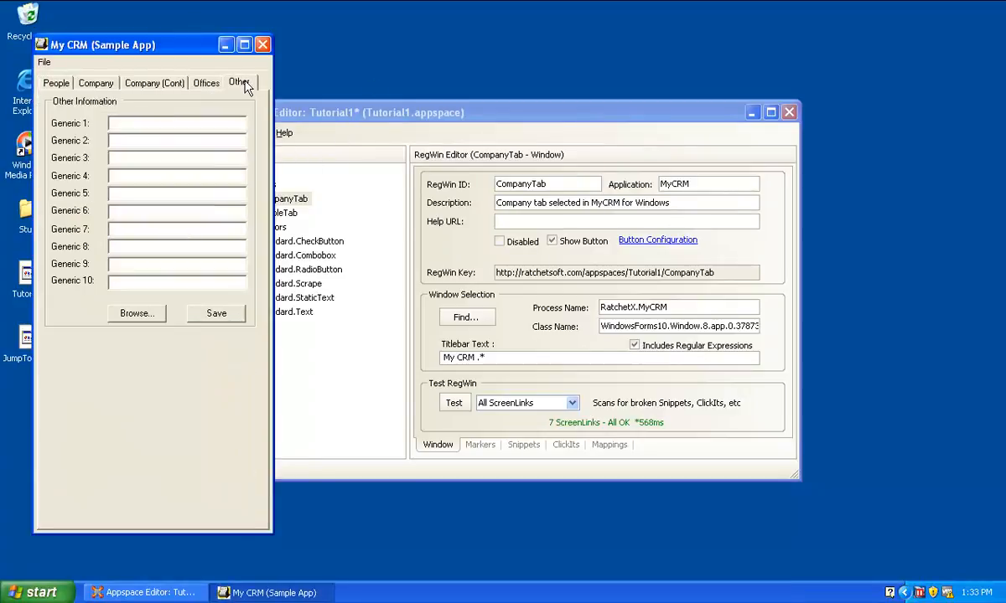
click(201, 84)
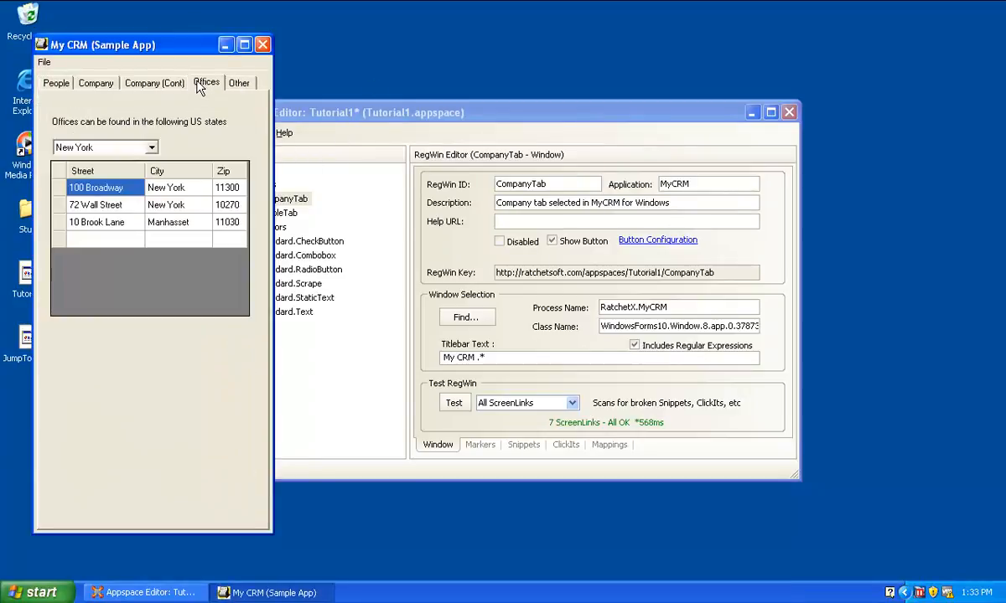
click(151, 84)
click(98, 84)
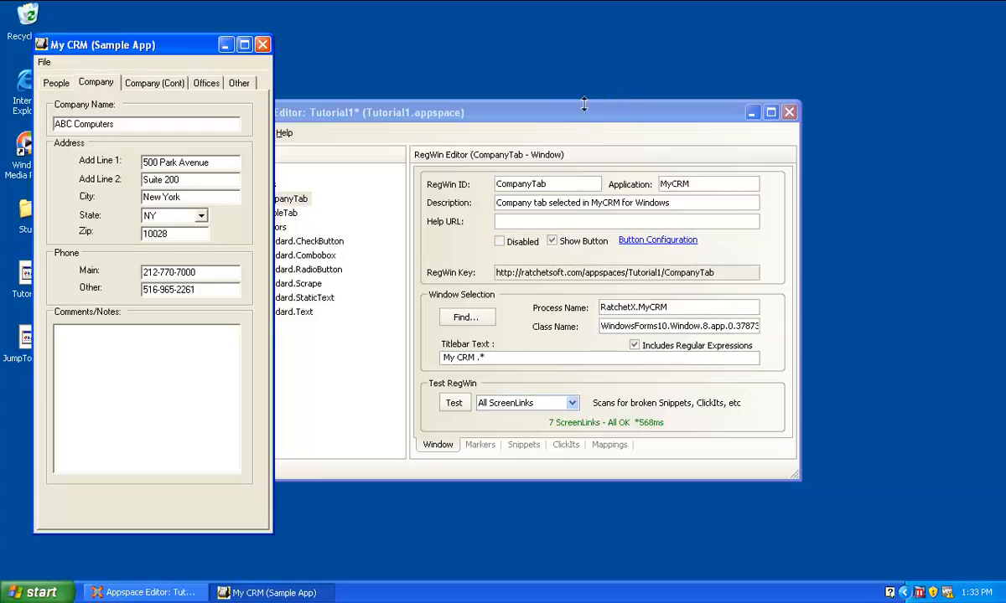
- Return to the Appspace Editor and run the CompanyTab's All ScreenLinks scan twice against the relaunched My CRM
click(538, 105)
click(452, 403)
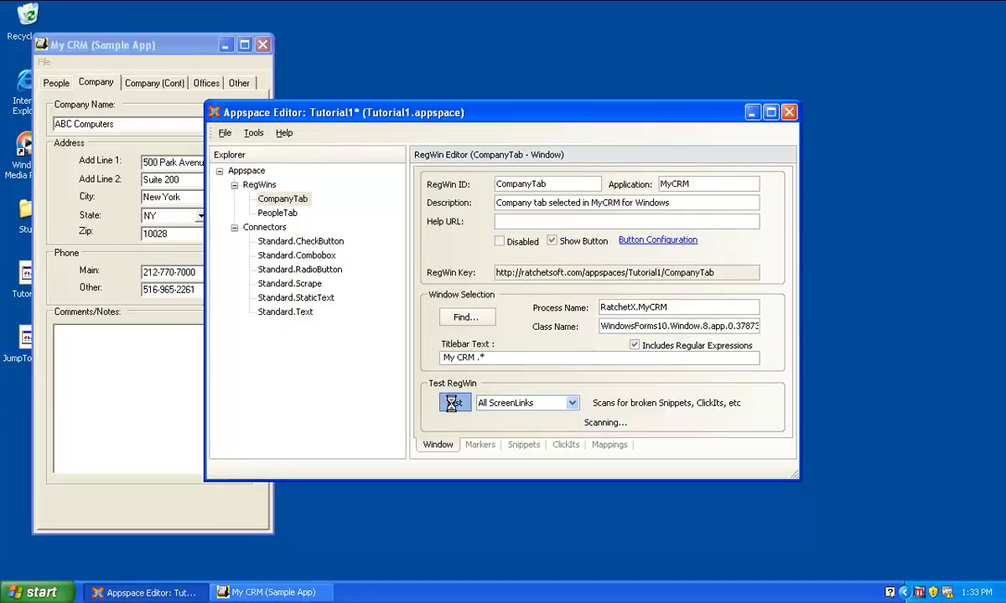
click(457, 403)
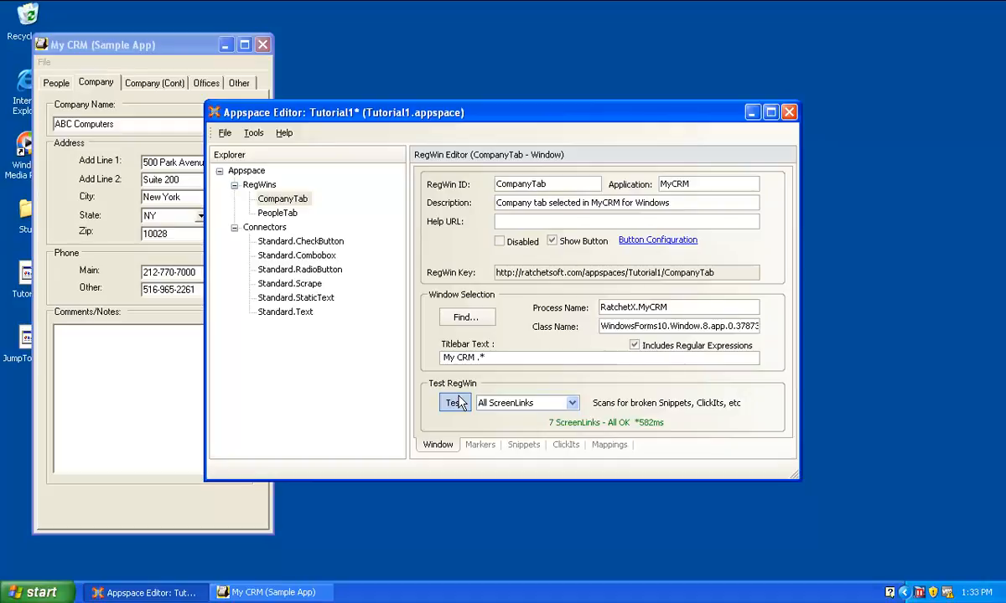
- Save the Tutorial1 appspace and close the Appspace Editor
click(159, 58)
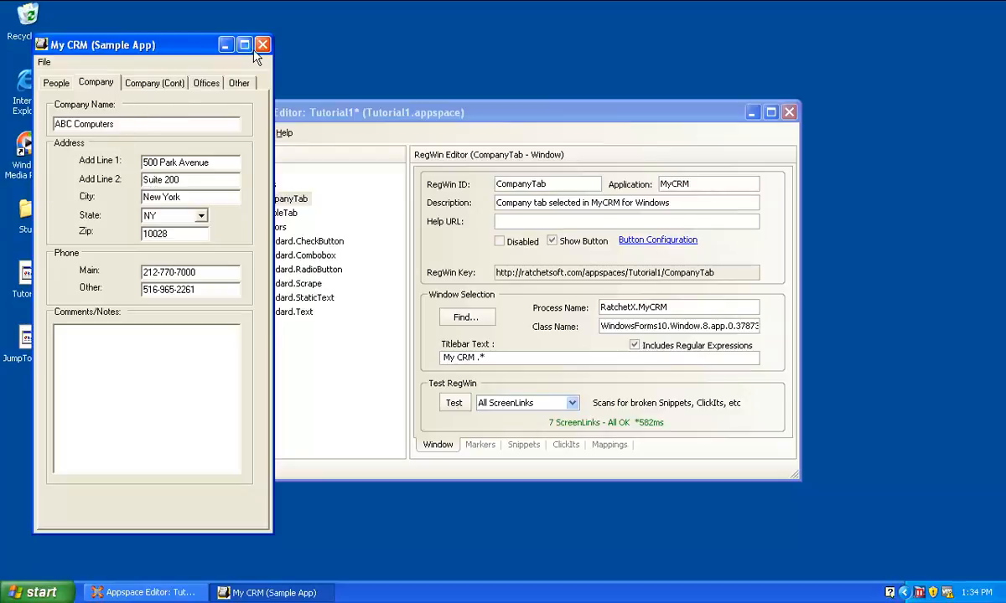
click(433, 116)
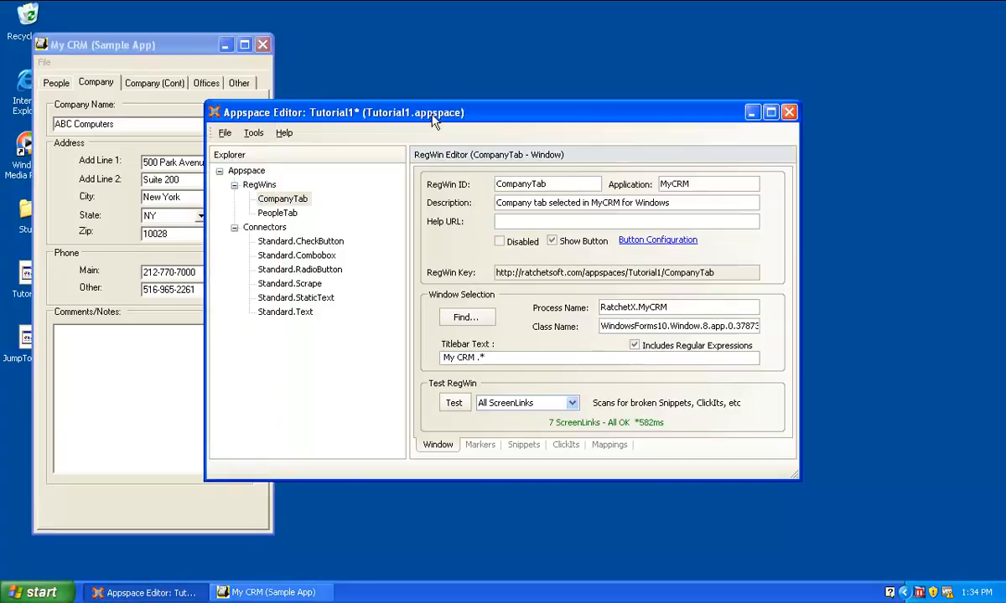
click(225, 132)
click(249, 190)
click(788, 113)
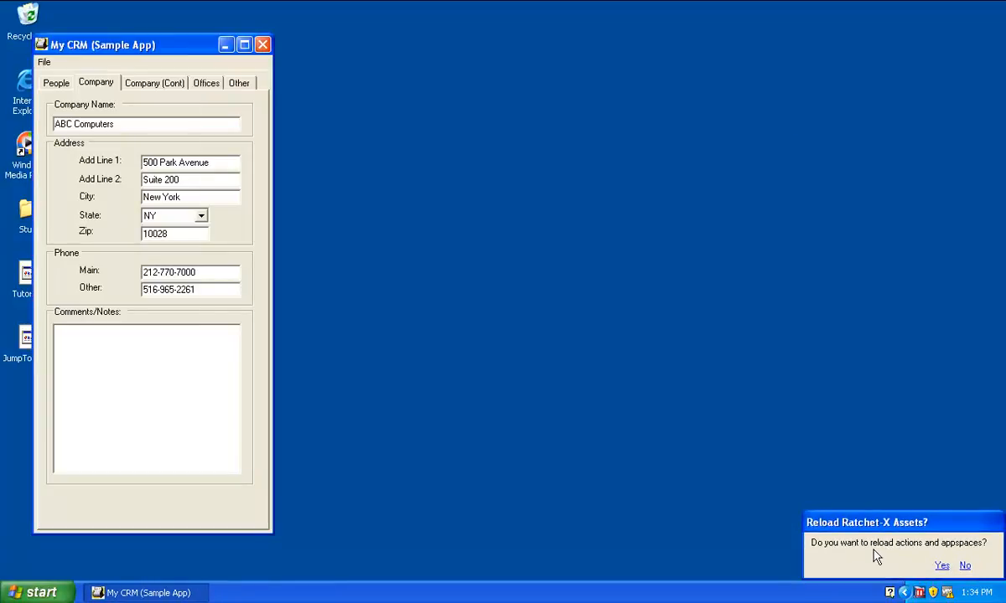
- Reload the Ratchet-X actions and appspaces, and launch the Debug CompanyTab RegWin action on My CRM's Company page
click(941, 567)
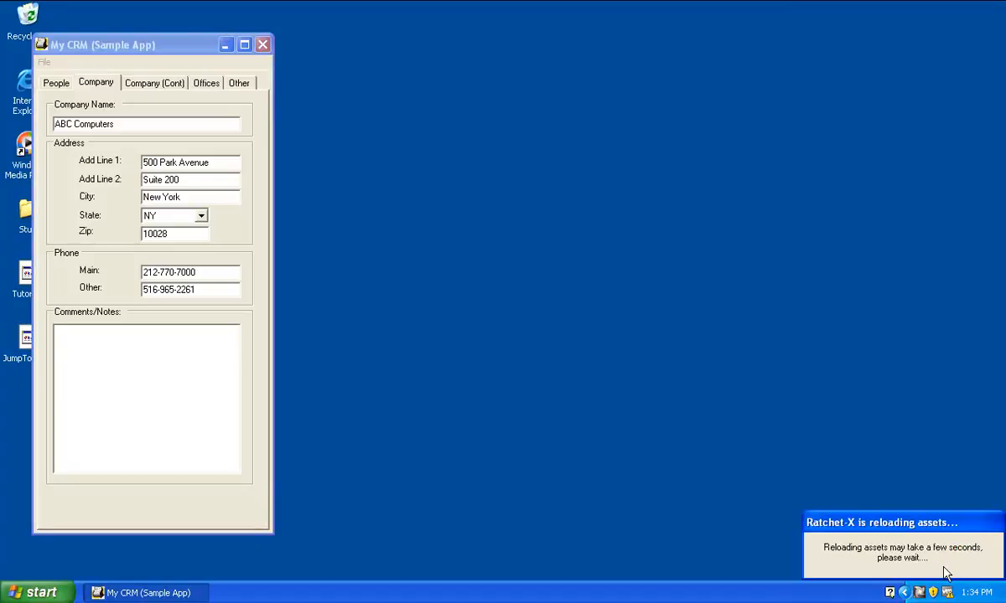
click(789, 299)
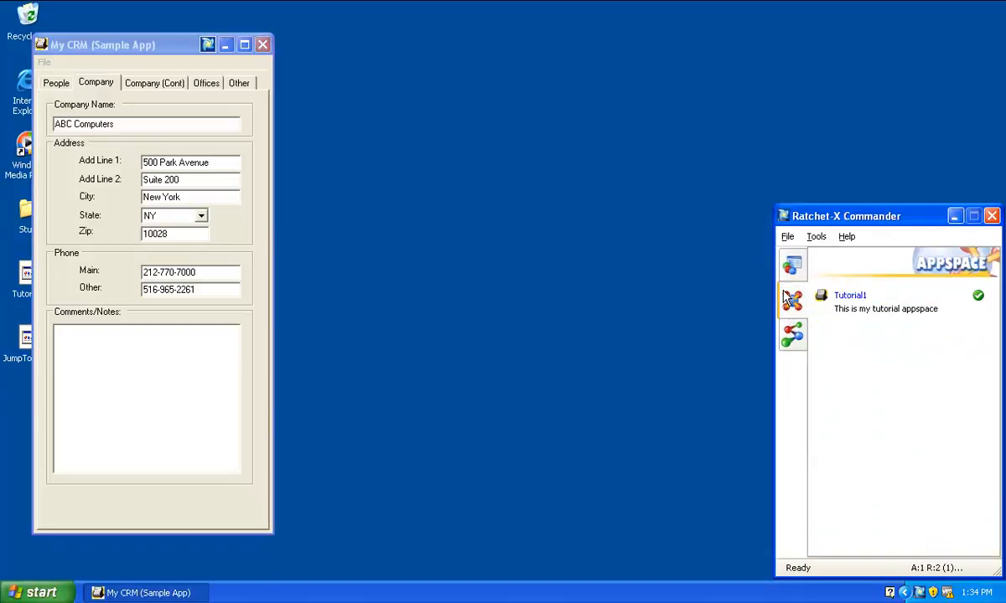
click(792, 337)
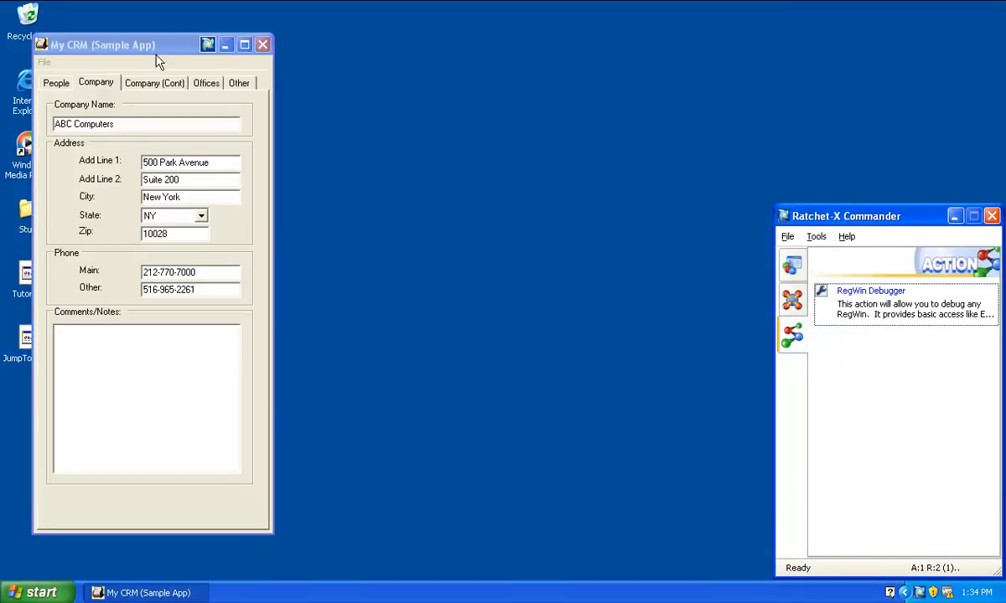
click(207, 45)
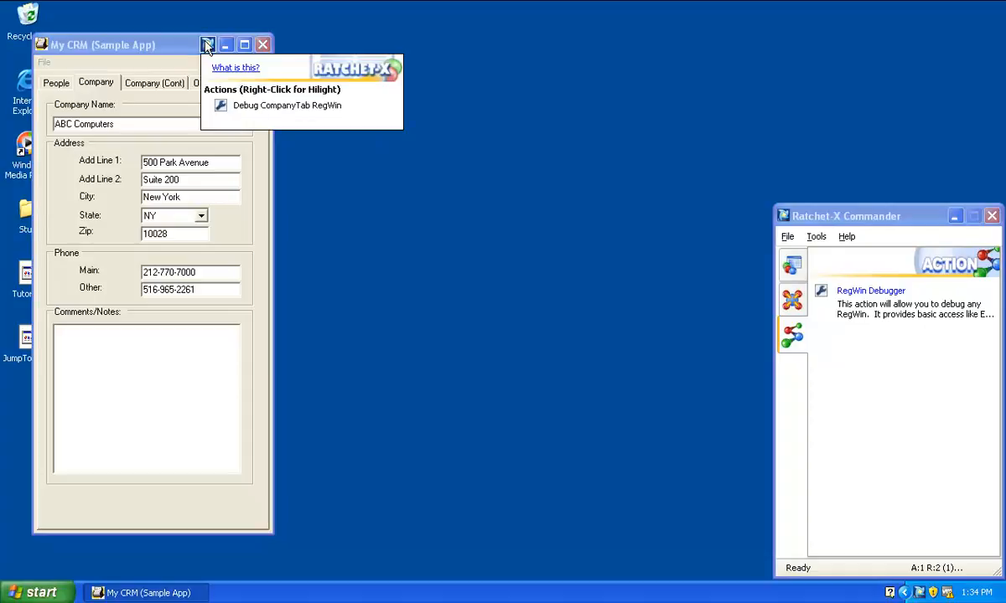
click(243, 106)
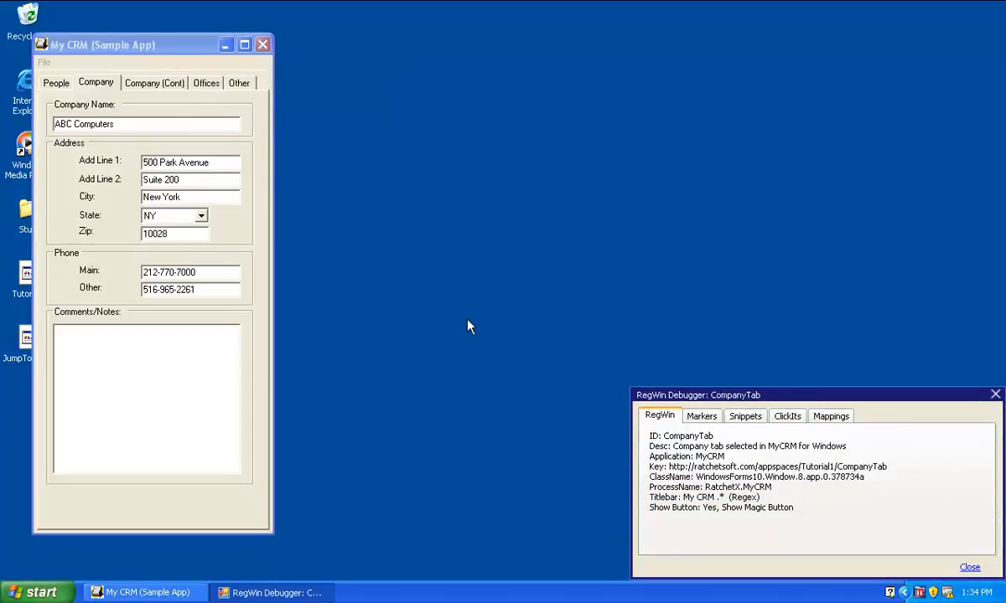
- Highlight the AddLine1, City and Zip snippets in the RegWin Debugger, and extract the AddressVerification1 mapping
click(704, 416)
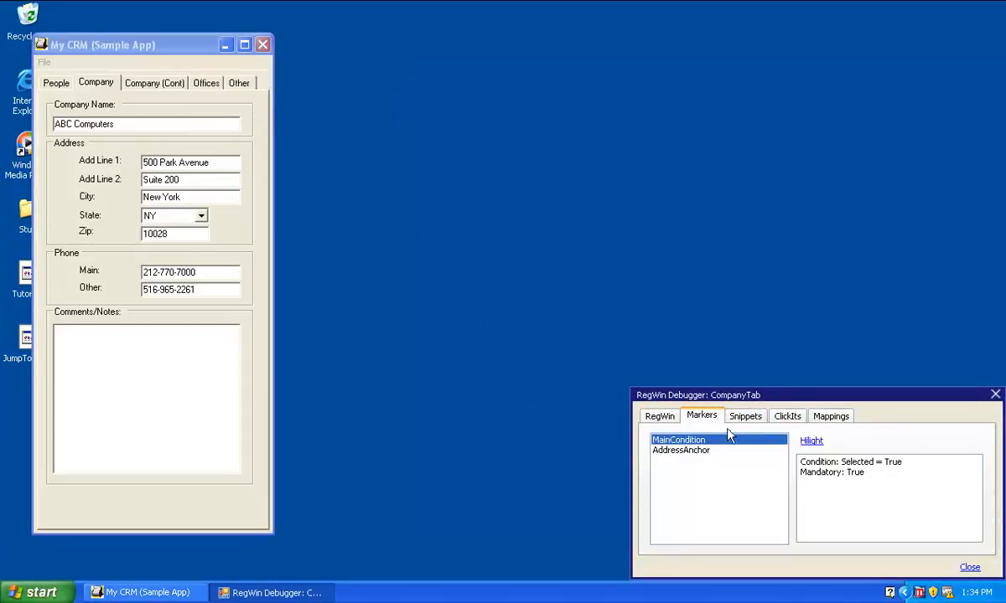
click(754, 419)
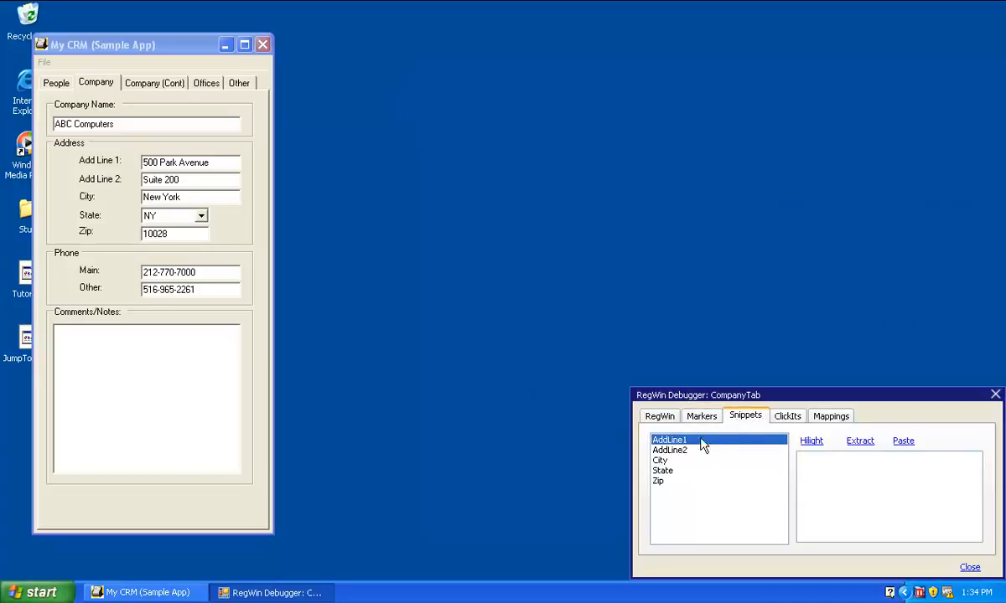
click(809, 444)
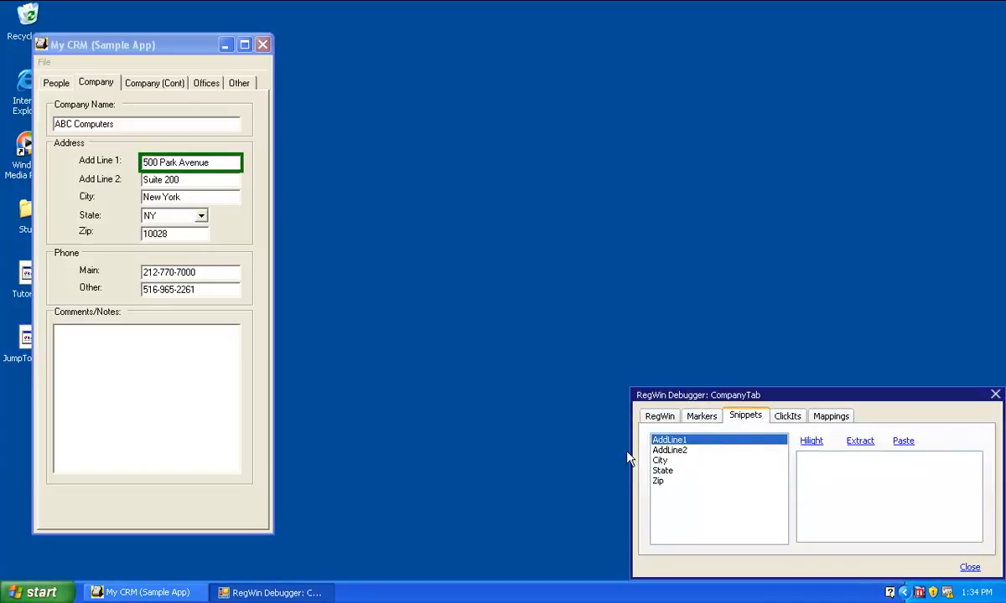
click(670, 460)
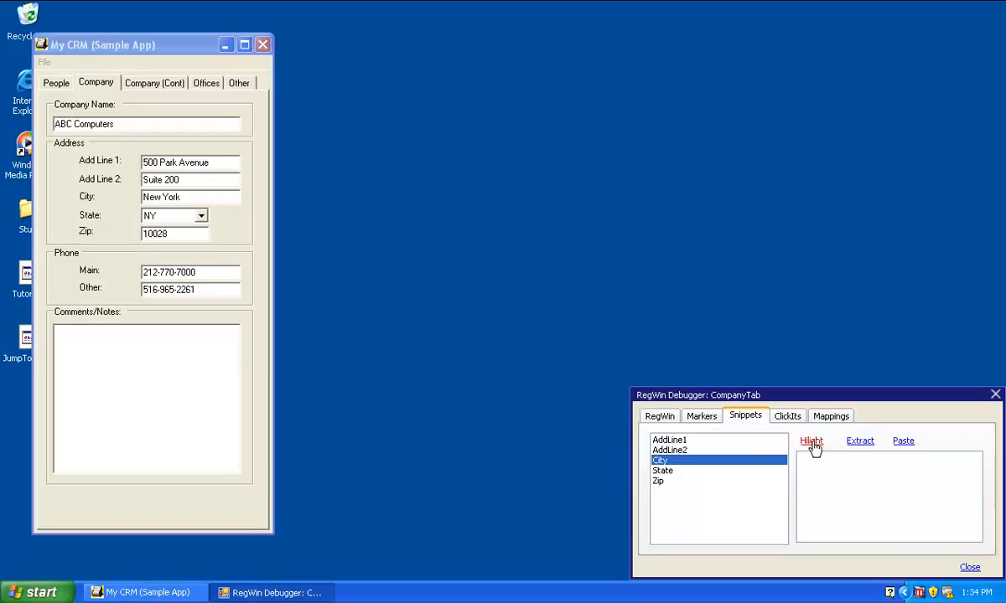
click(809, 442)
click(659, 481)
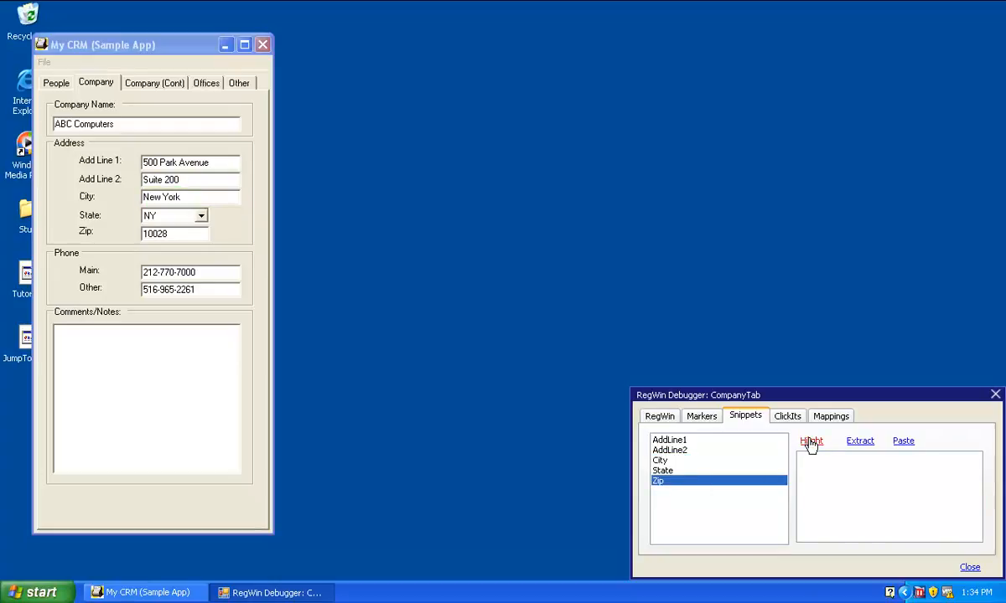
click(810, 444)
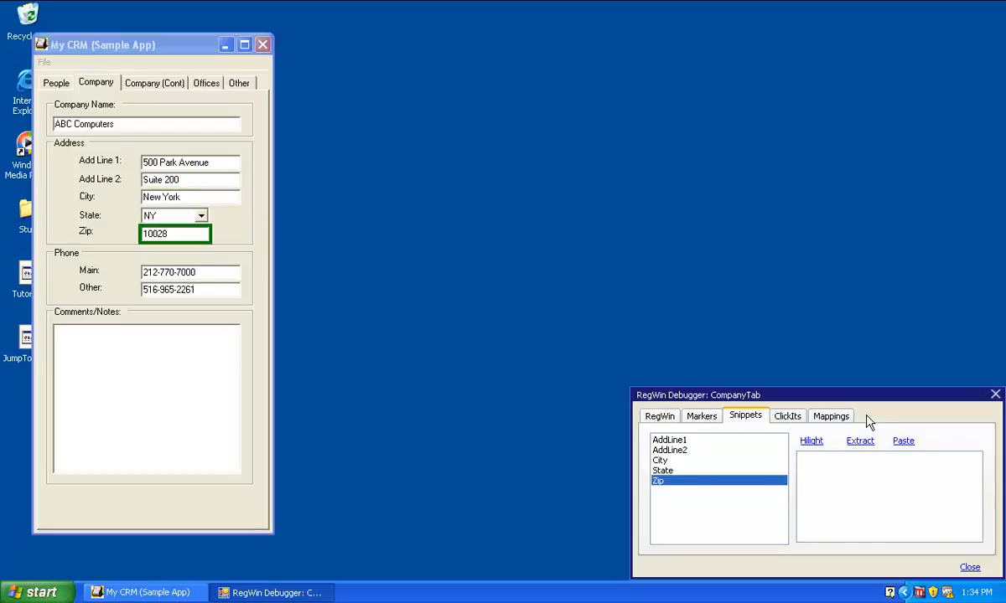
click(830, 416)
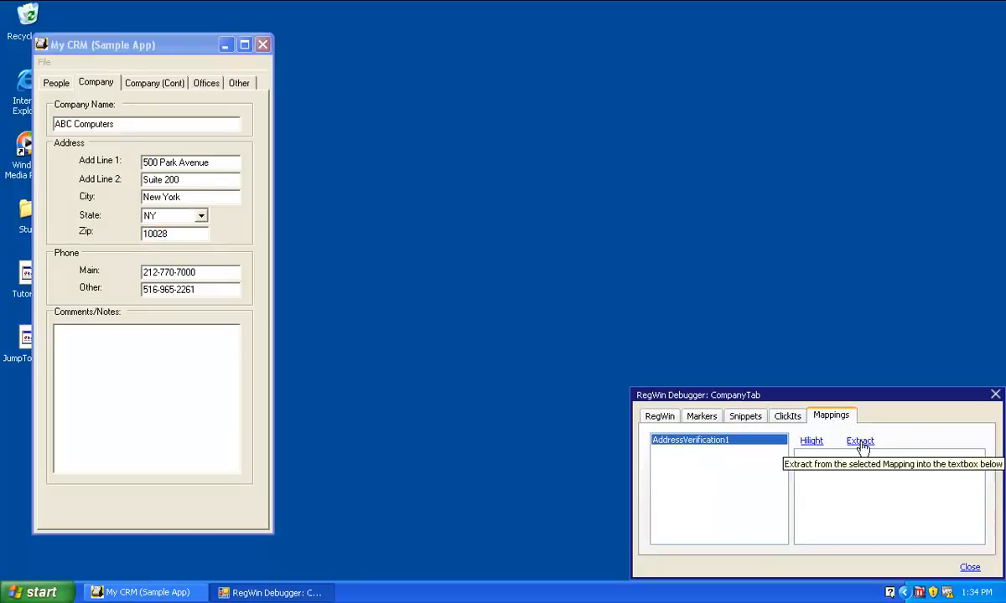
click(860, 444)
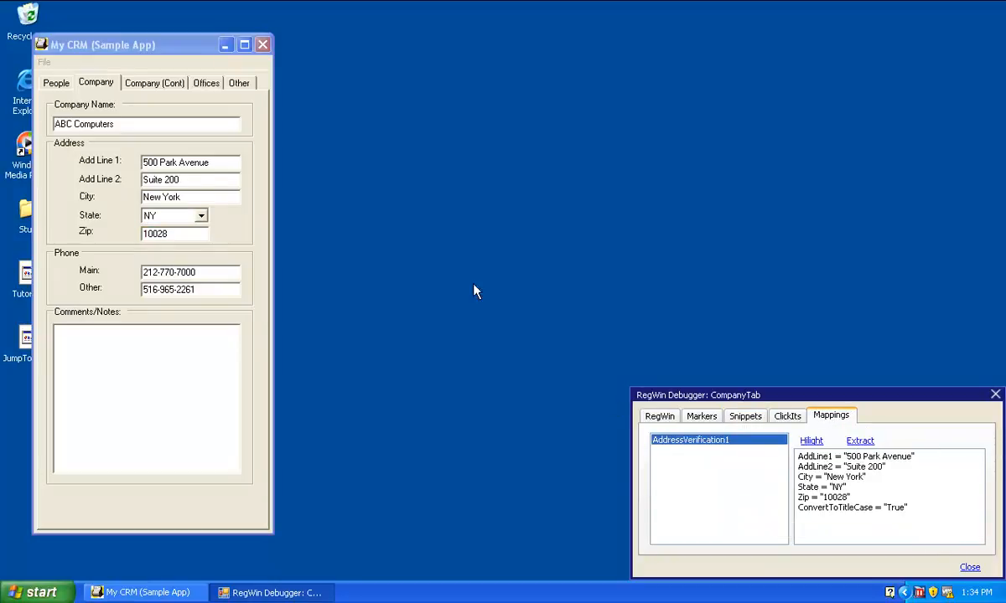
- Close My CRM and relaunch it with Load MyCRM Windows, leaving the RegWin Debugger open
click(214, 46)
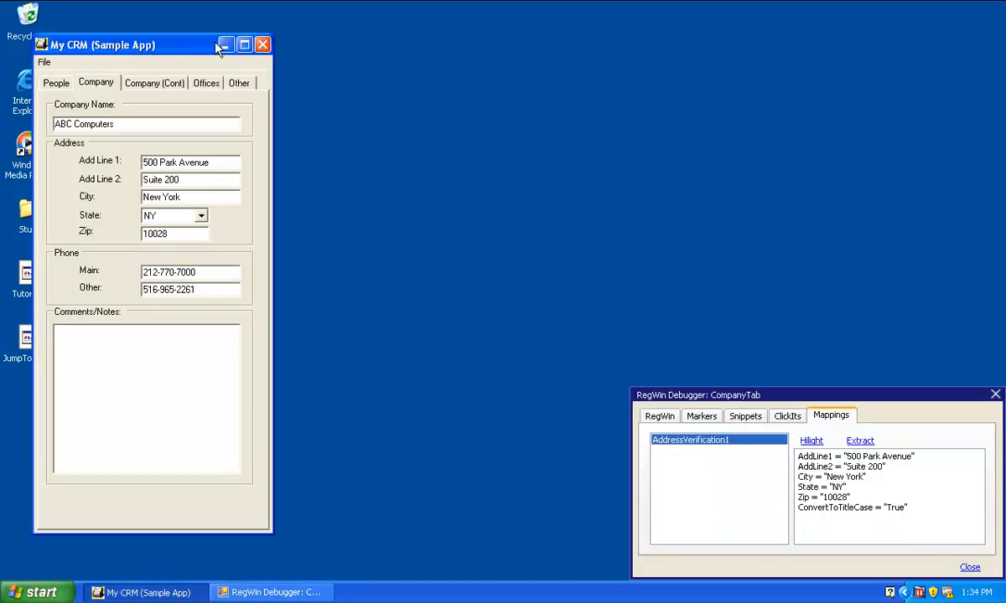
click(263, 46)
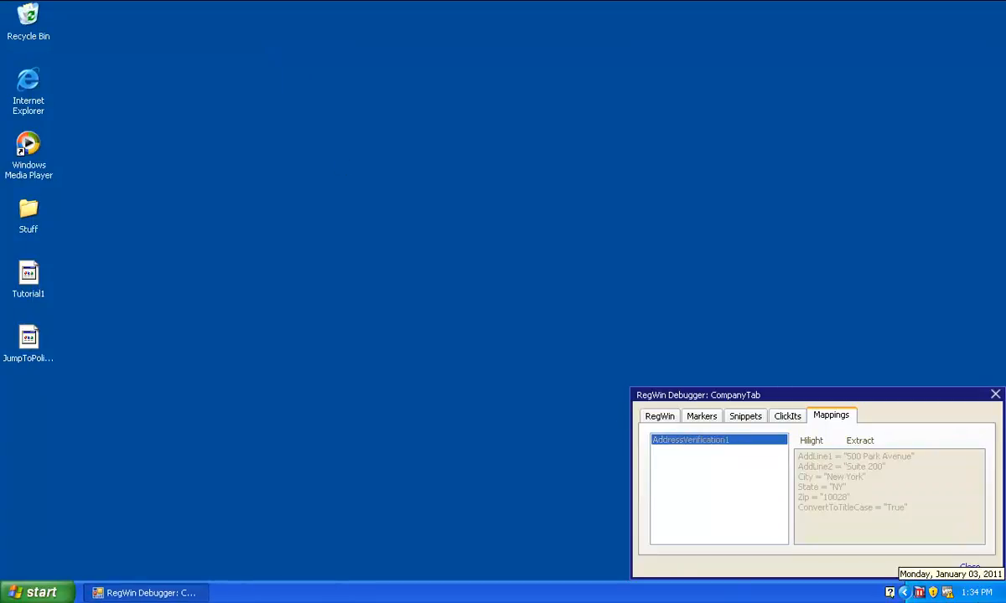
right_click(920, 593)
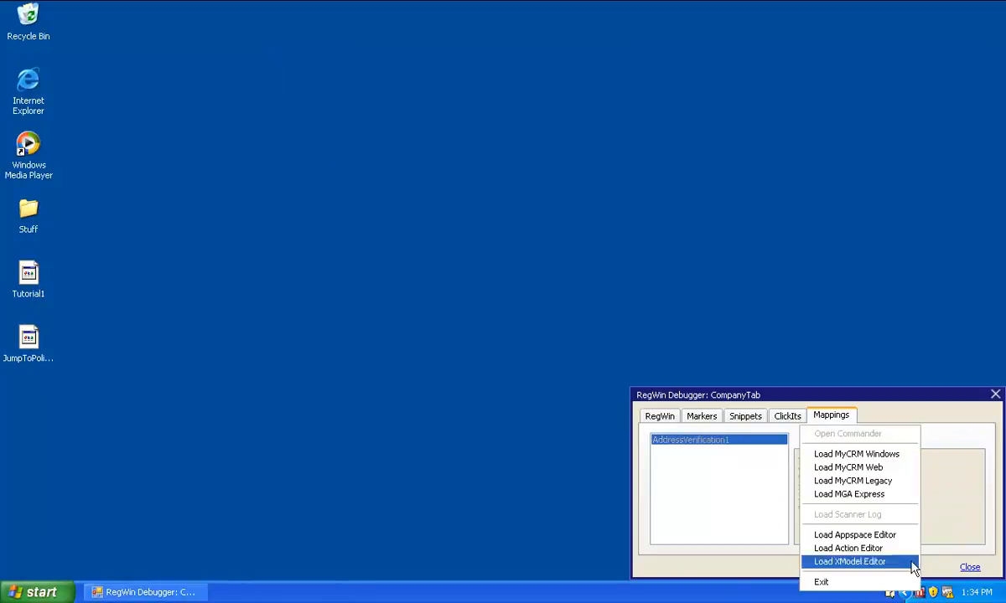
click(875, 455)
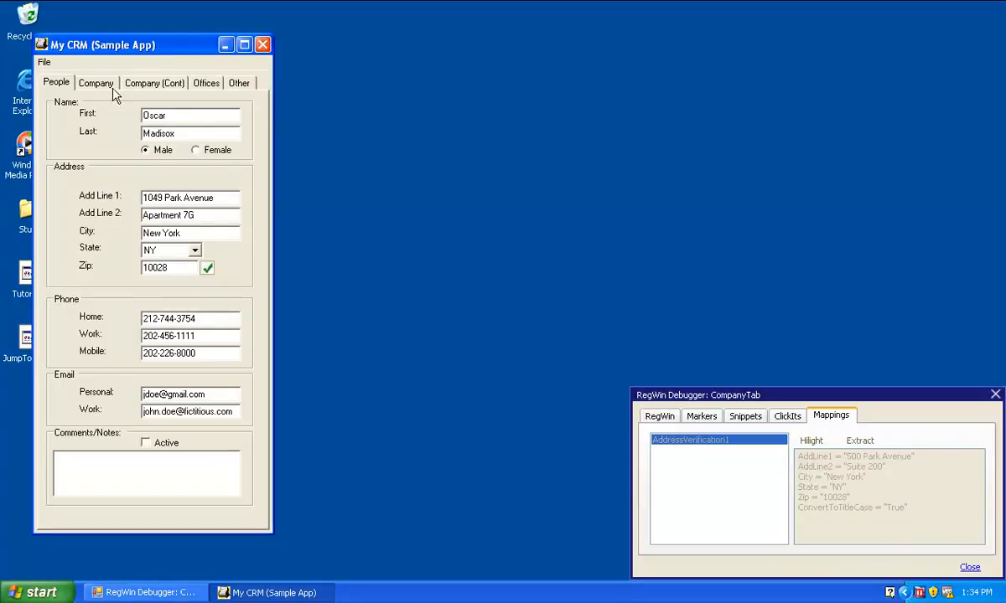
- Visit My CRM's Company (Cont) and Offices pages, and end on the Company page
click(151, 83)
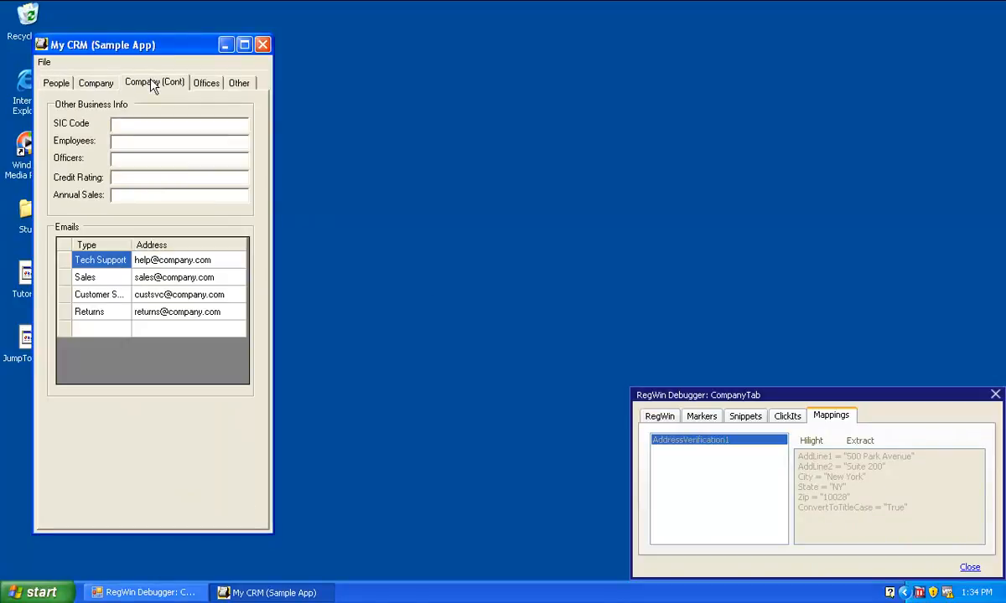
click(213, 83)
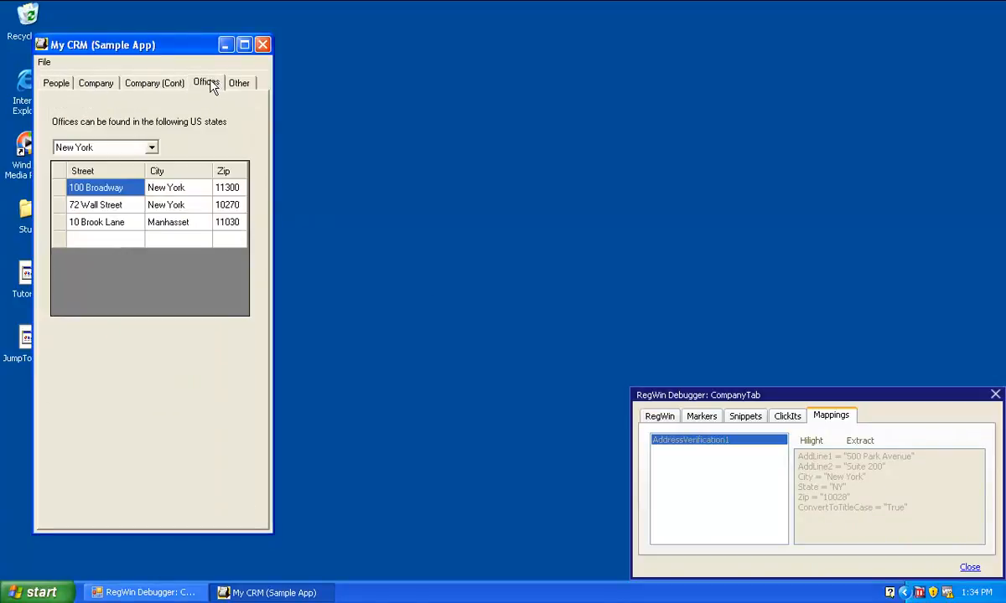
click(97, 83)
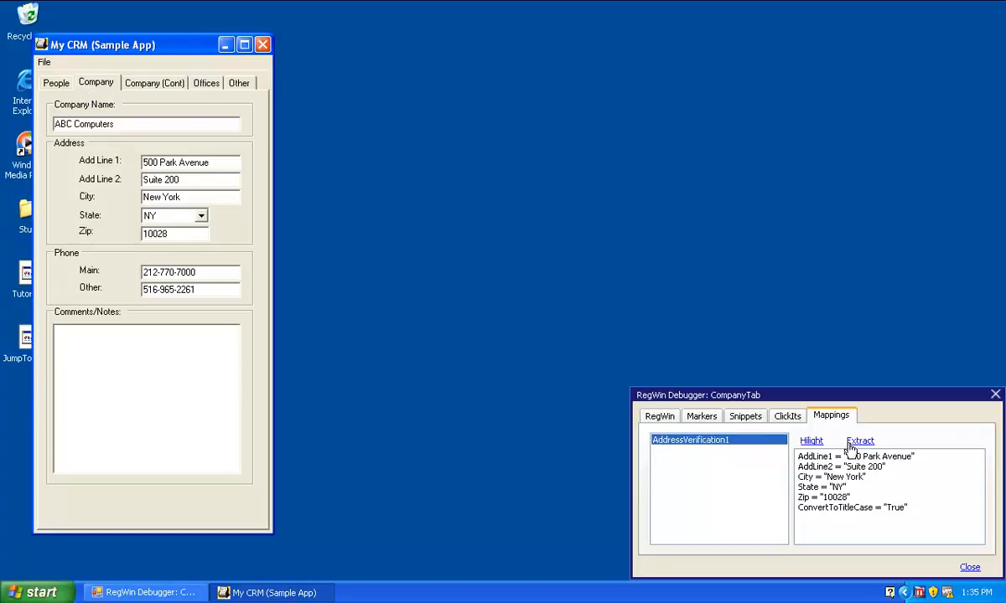
- Extract and highlight the City snippet in the RegWin Debugger against the relaunched My CRM
click(752, 422)
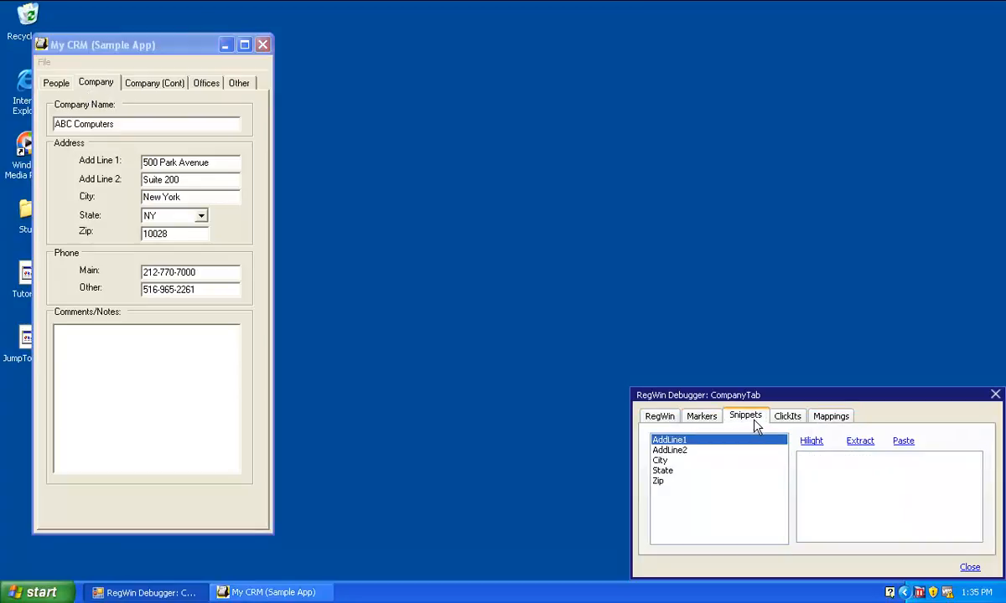
click(663, 461)
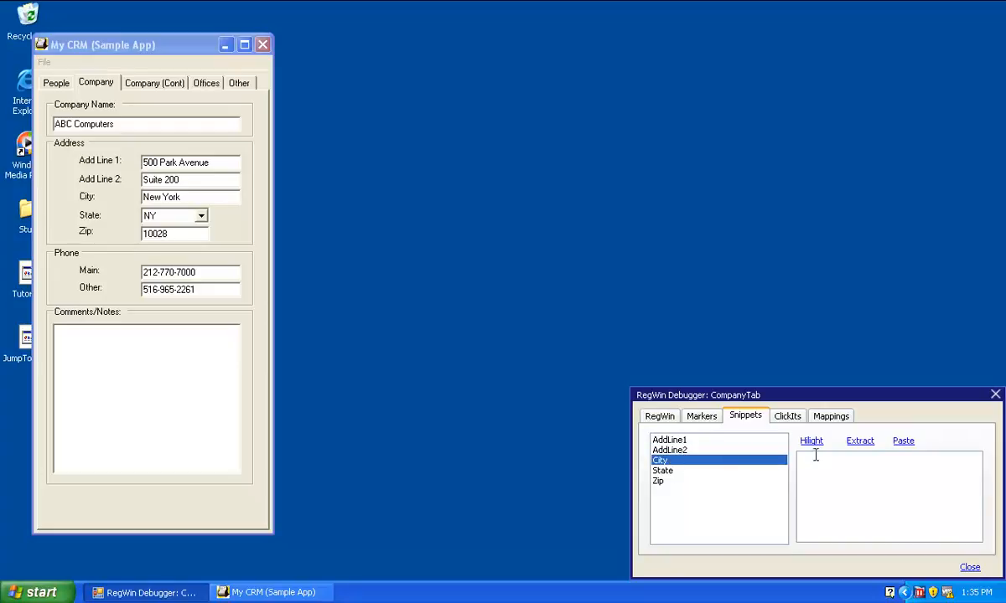
click(863, 450)
click(809, 444)
- Paste New Jersey into My CRM's company City field through the City snippet, and highlight the snippet
text(New Jersey)
click(903, 442)
click(810, 444)
- Close the RegWin Debugger and switch My CRM to the People page
click(969, 568)
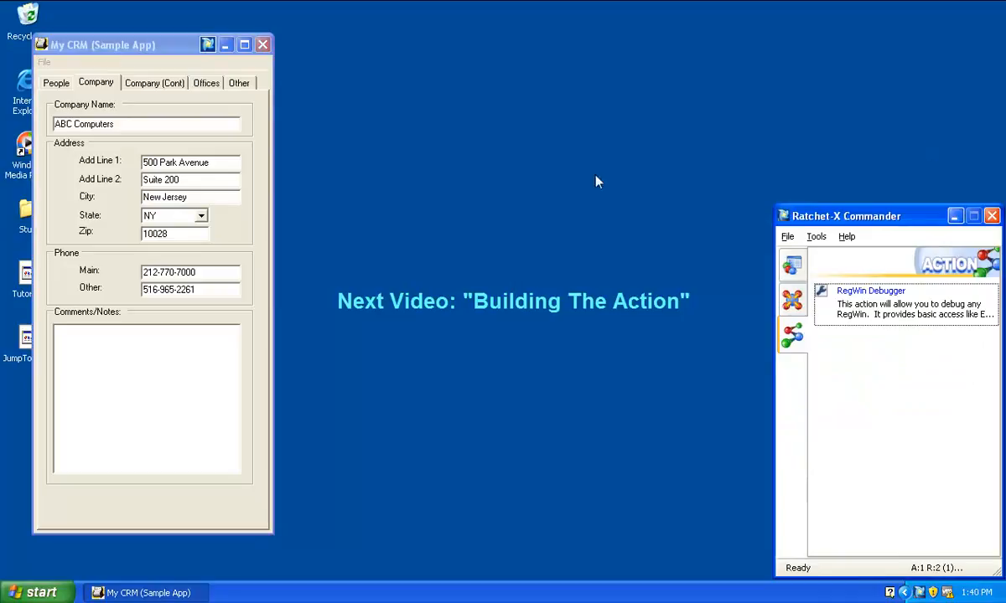
click(57, 83)
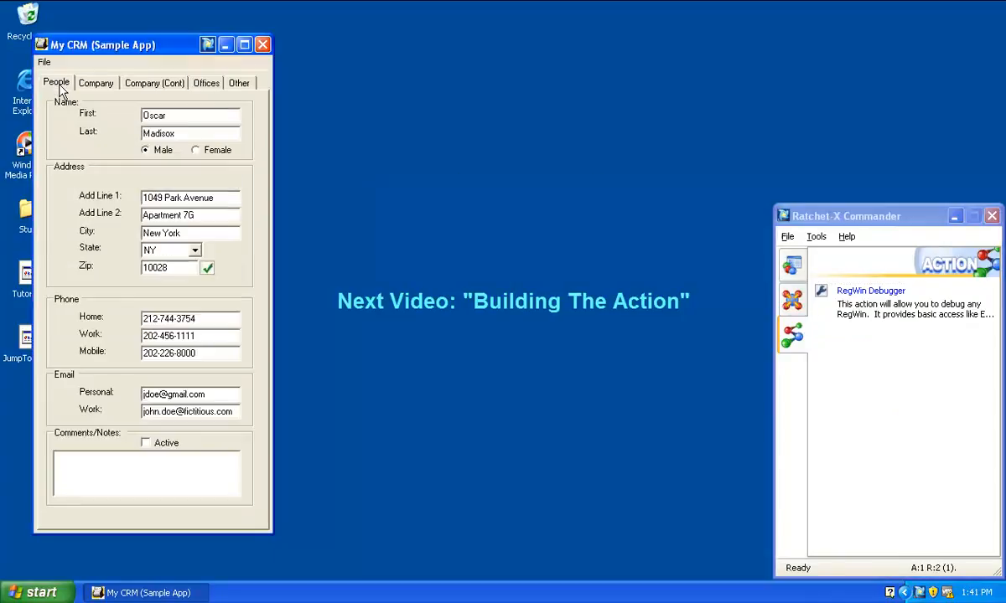